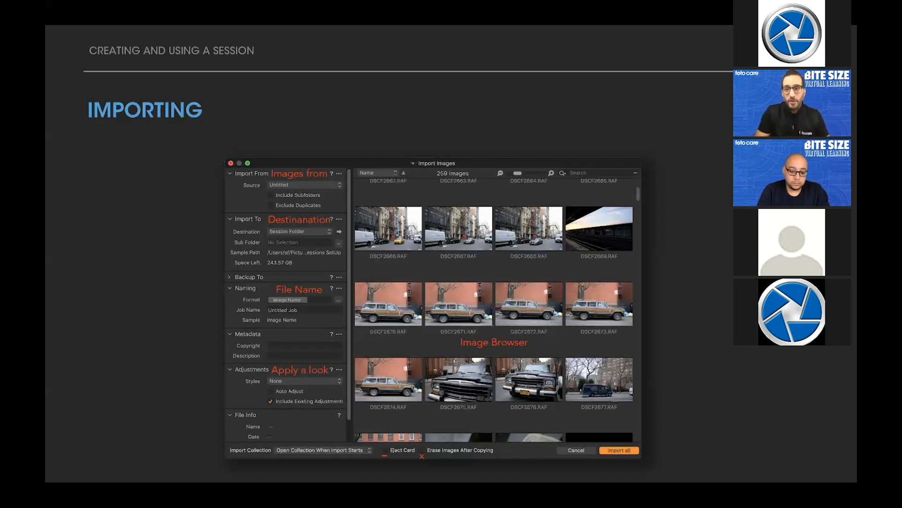
key(Right)
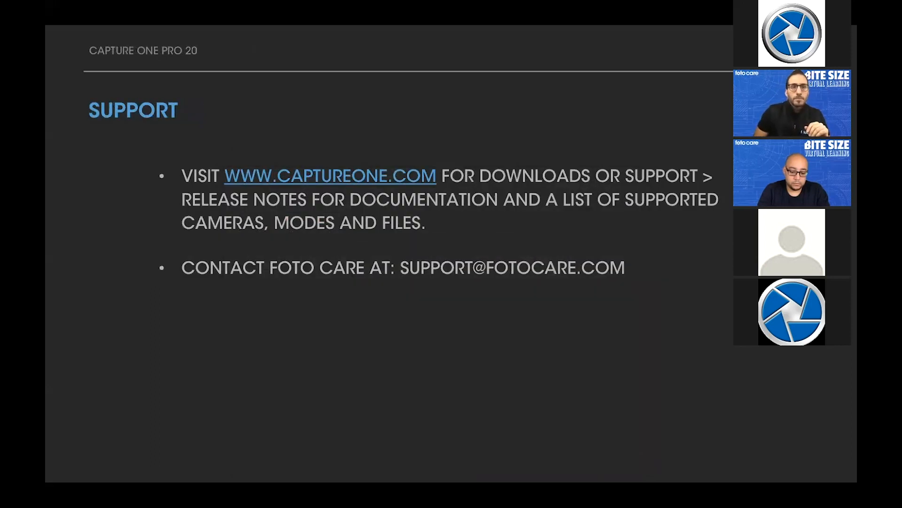
key(Left)
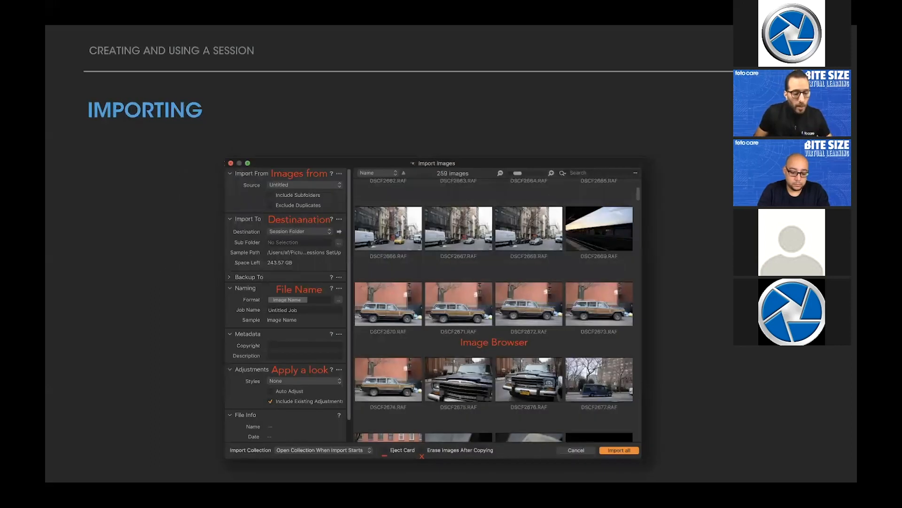
Switch to Capture One 20 and start a new session named 20200410 BSVL Session SetUp, keeping its location in the Pictures folder.
key(super+Tab)
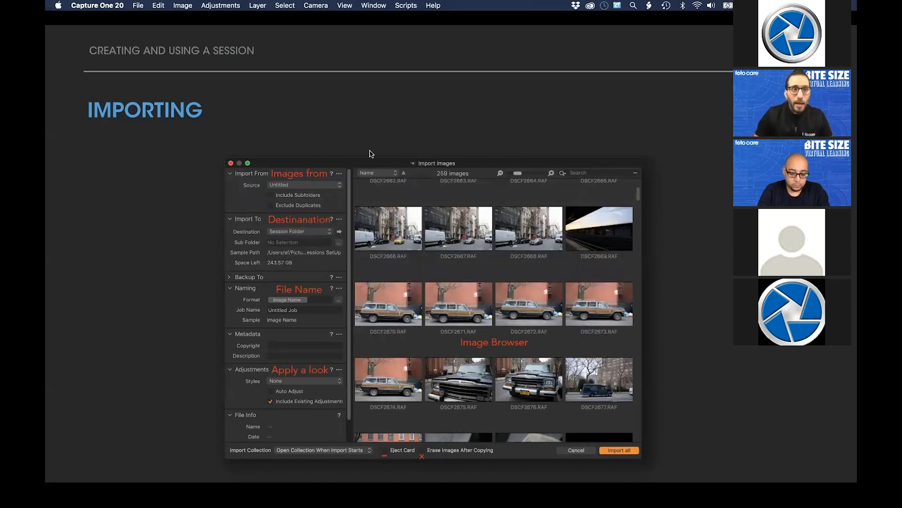
click(137, 6)
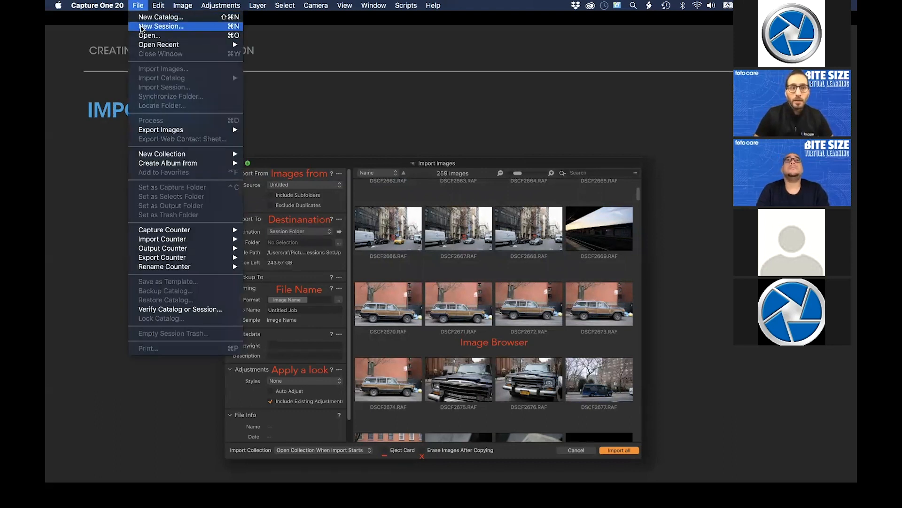
click(140, 27)
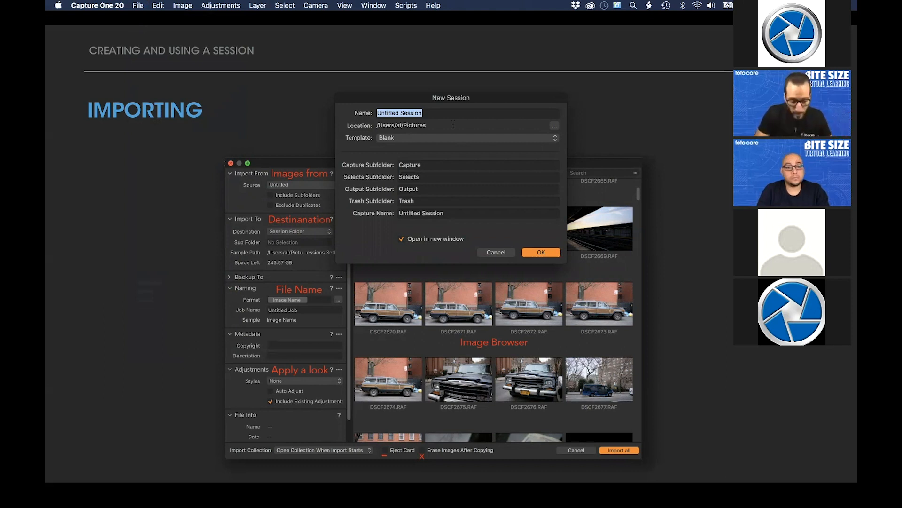
text(2020)
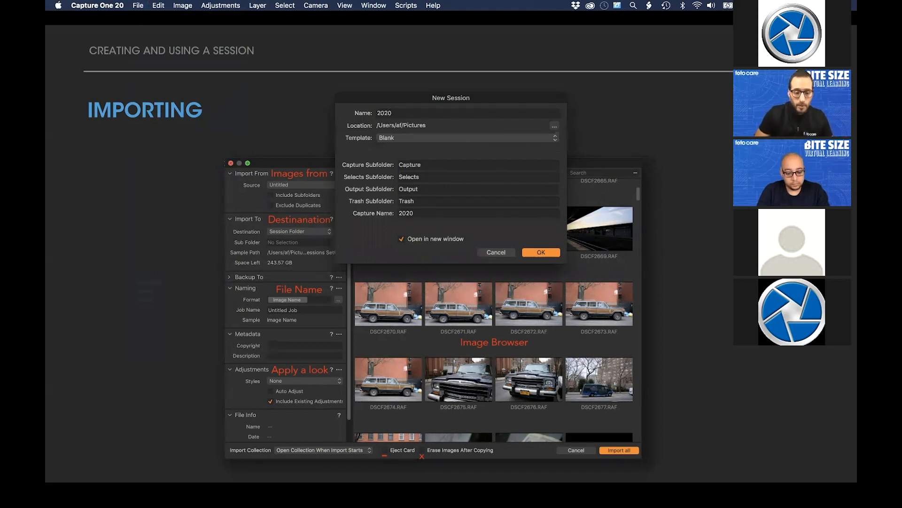
text(0411)
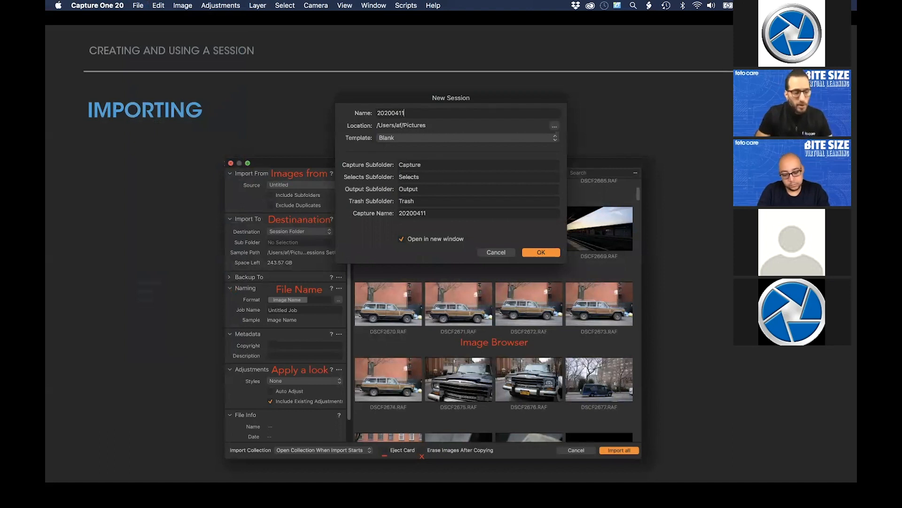
key(BackSpace)
text(0)
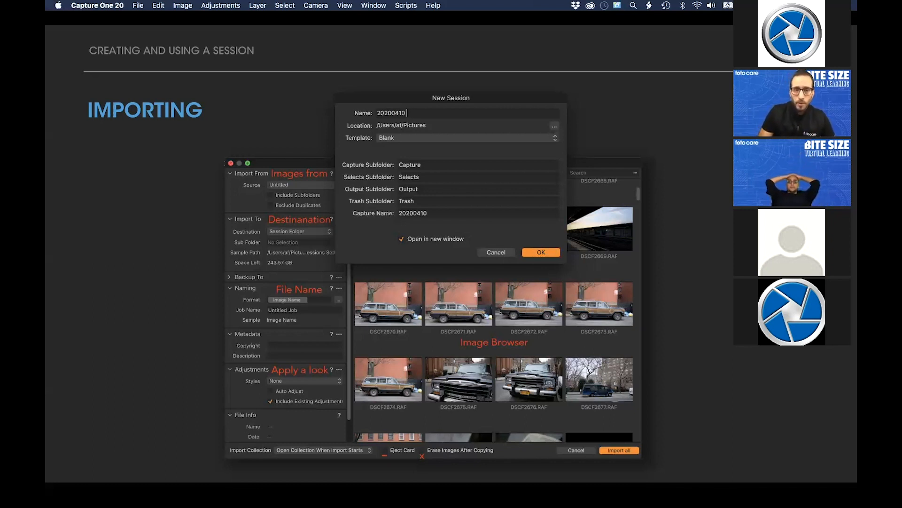
text(BSV)
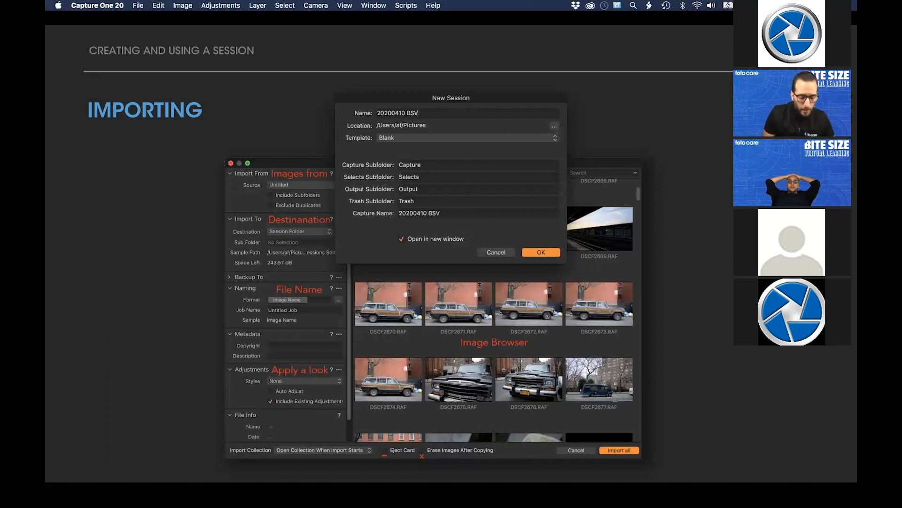
text(L Session Se)
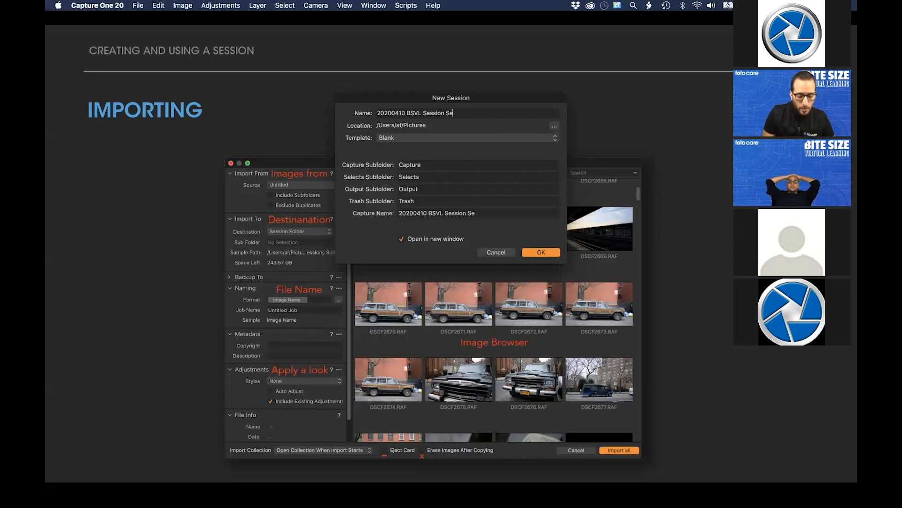
text(tUp)
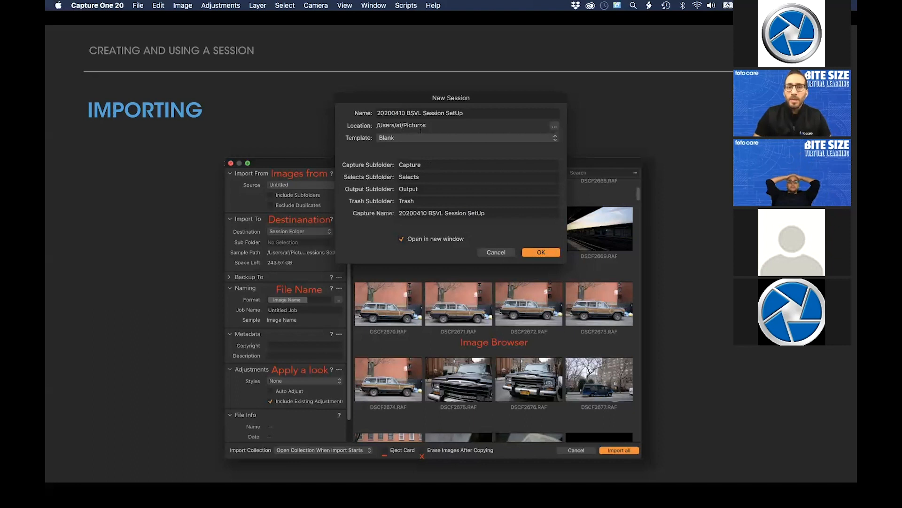
click(555, 125)
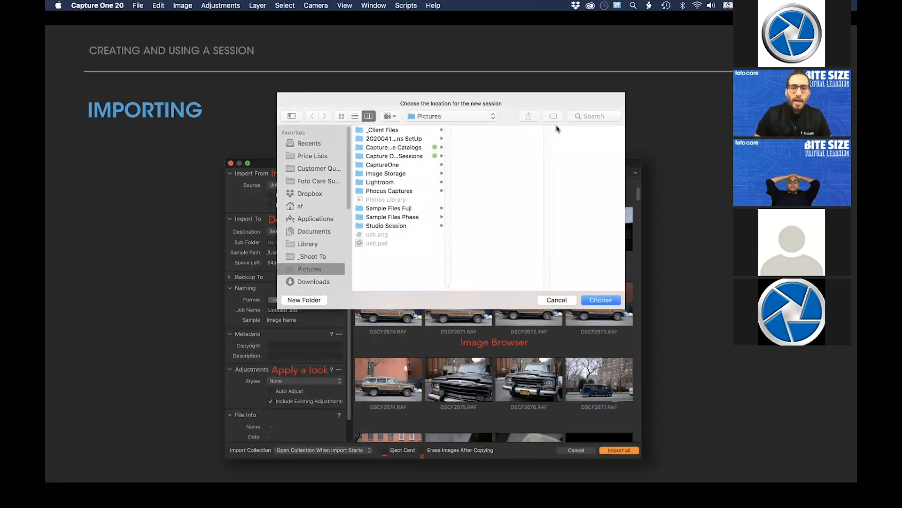
click(554, 300)
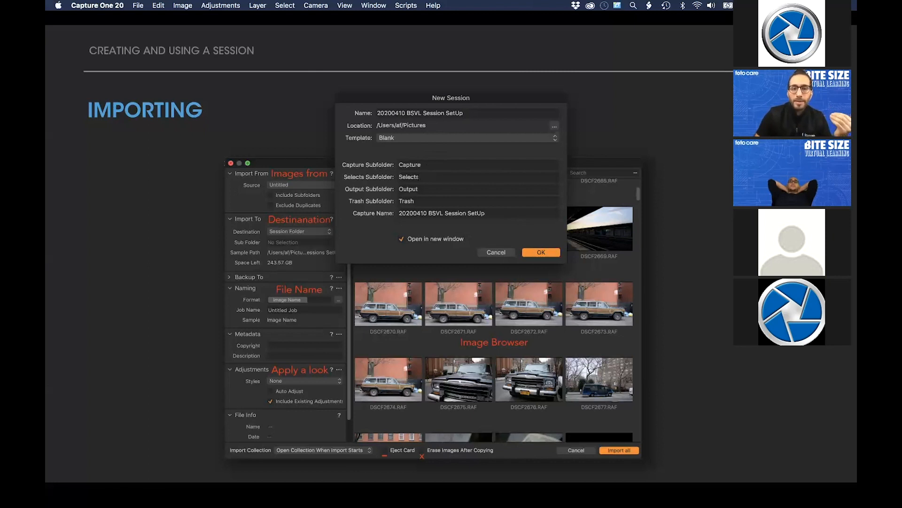
Name the selects subfolder Outtakes and the trash subfolder Trashy, and create the session.
click(407, 177)
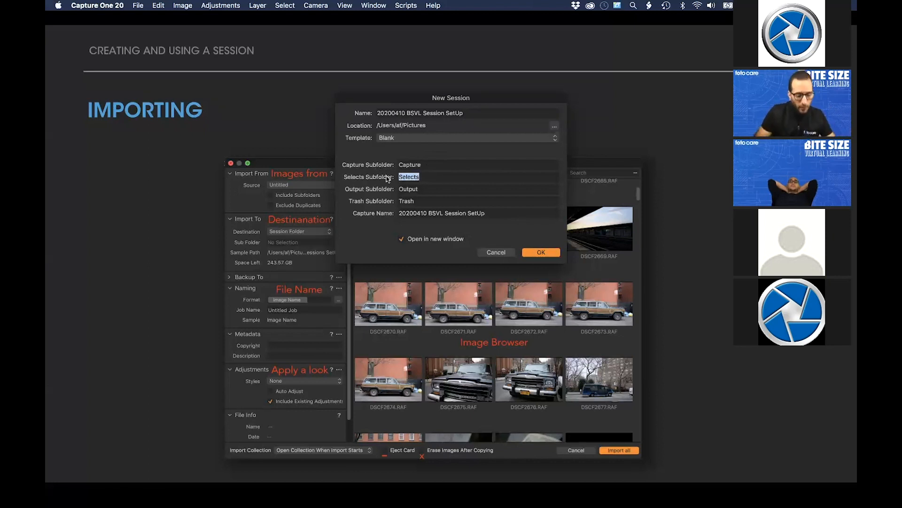
text(Out)
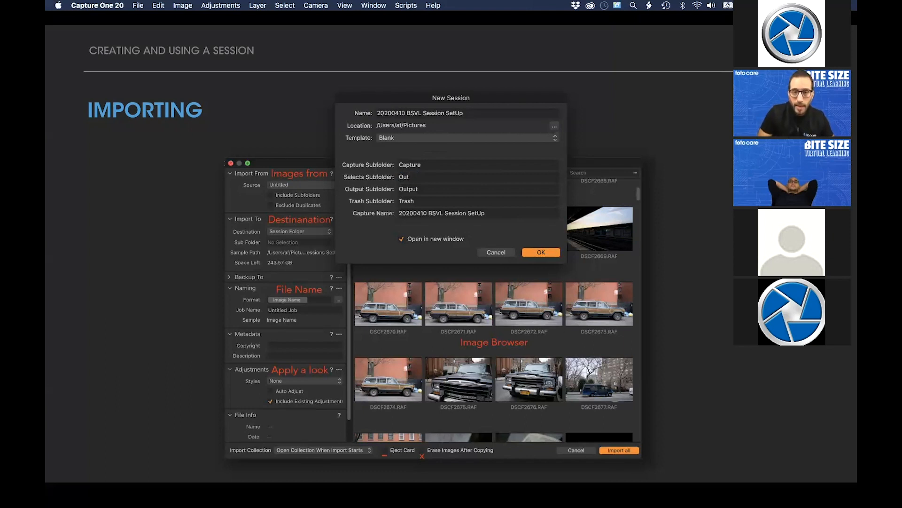
text(takes)
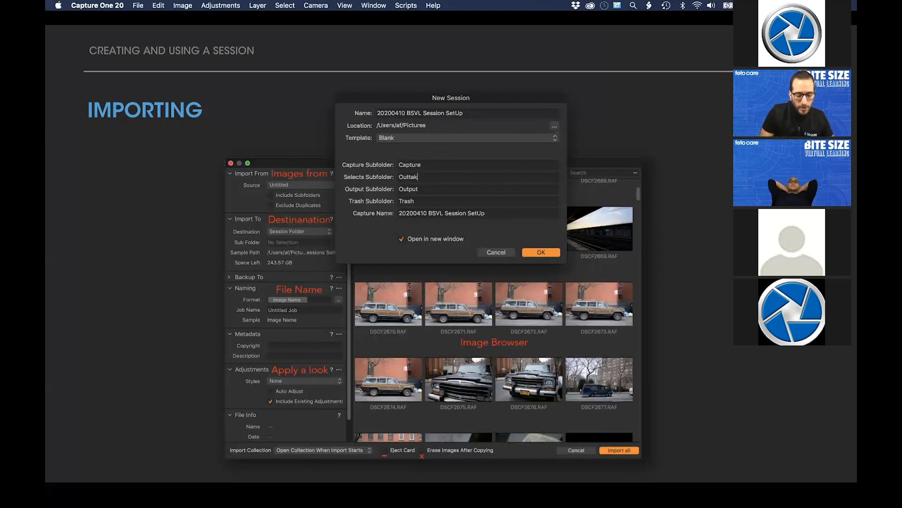
click(426, 201)
text(y)
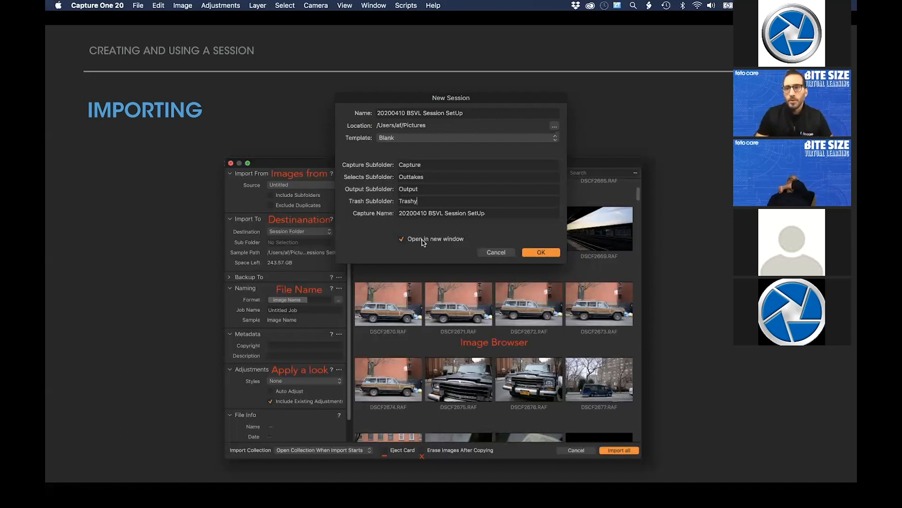
click(546, 252)
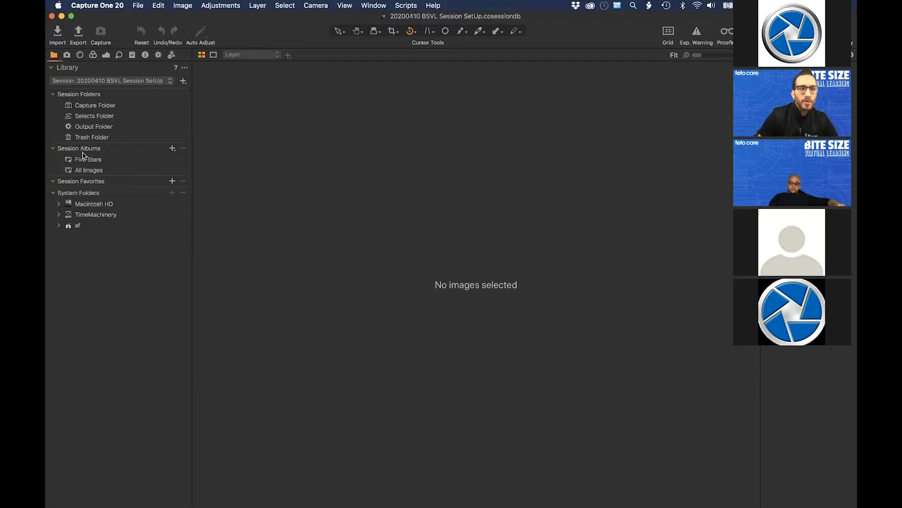
Look through the session's Capture and Selects folders and expand the home, Pictures and Capture One Sessions folders in the system folders.
click(91, 109)
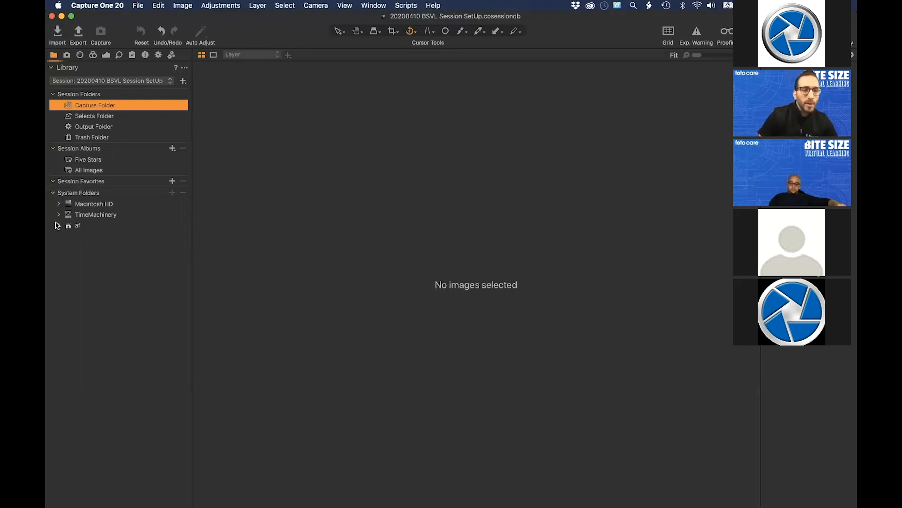
click(58, 226)
click(92, 117)
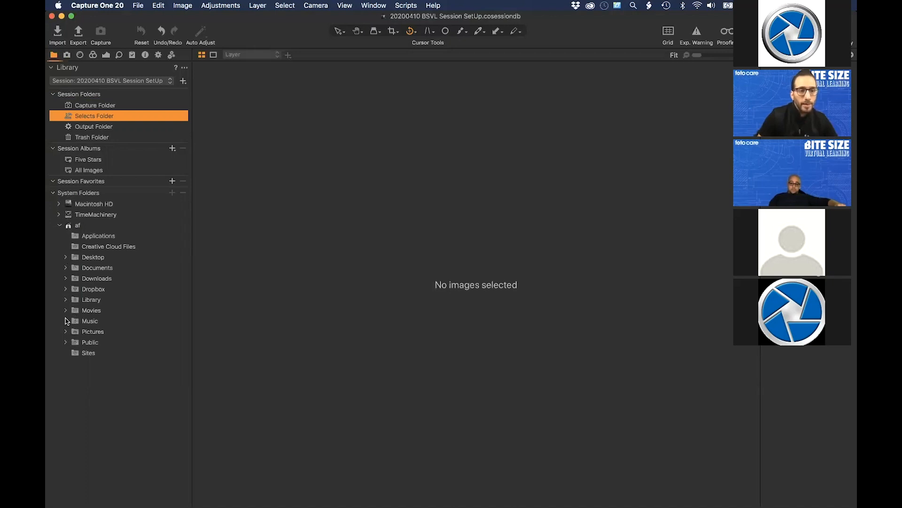
click(65, 332)
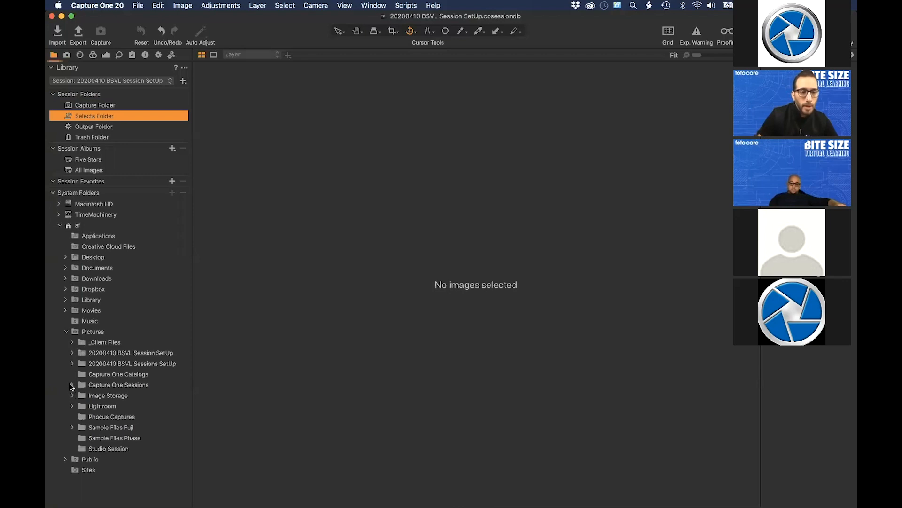
click(72, 385)
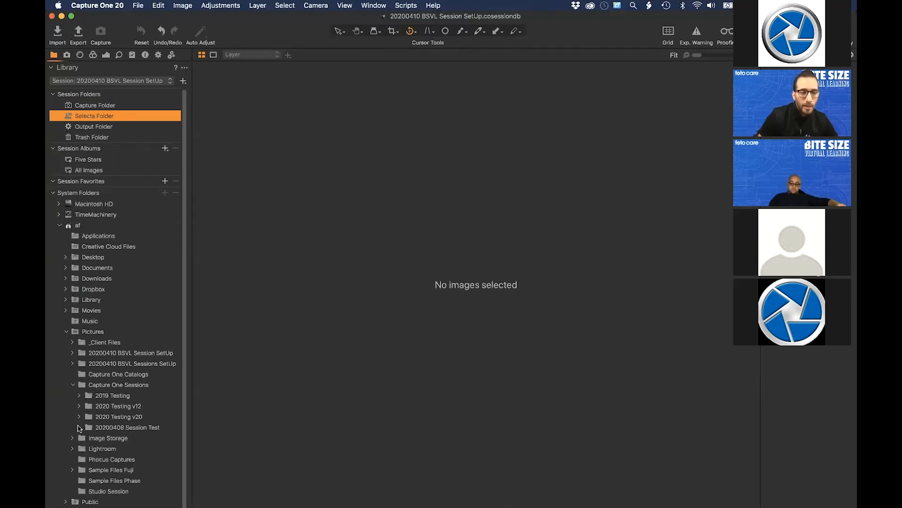
Compare the subfolders of the two 20200410 BSVL session folders in Pictures and select the Outtakes folder of the new session.
click(72, 364)
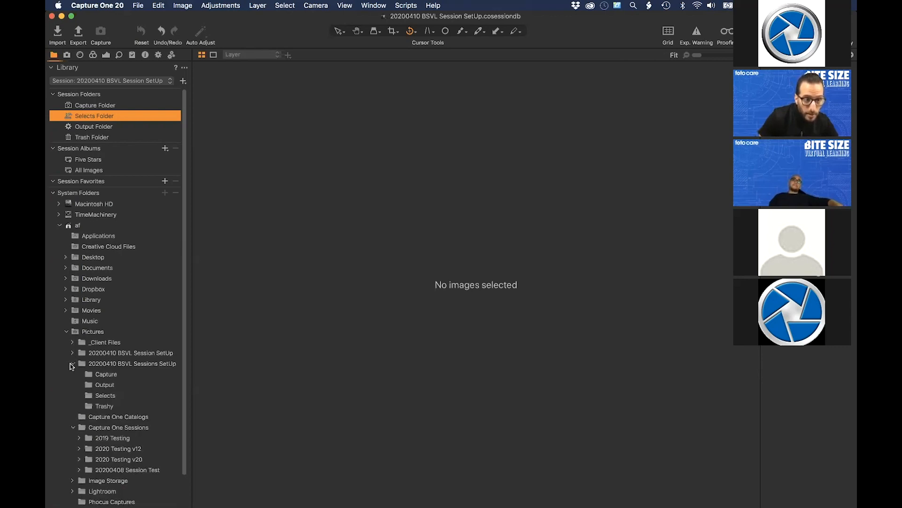
click(104, 363)
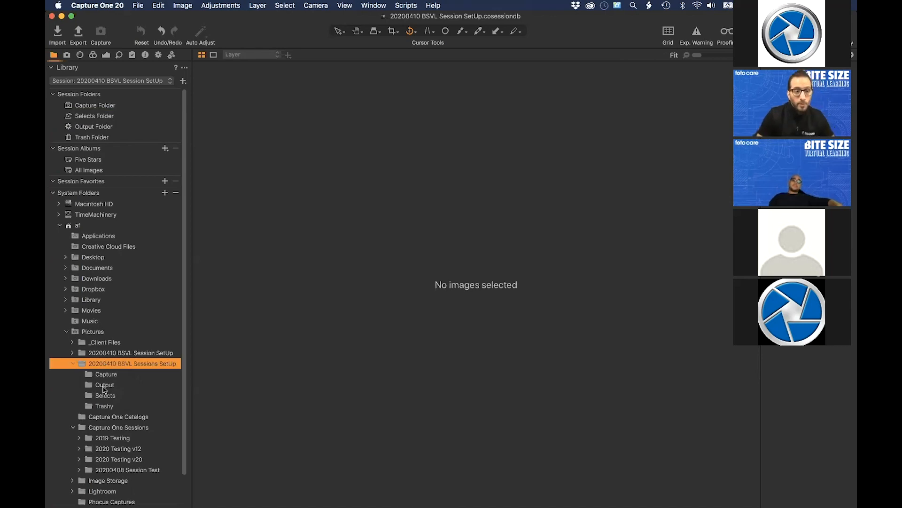
click(72, 362)
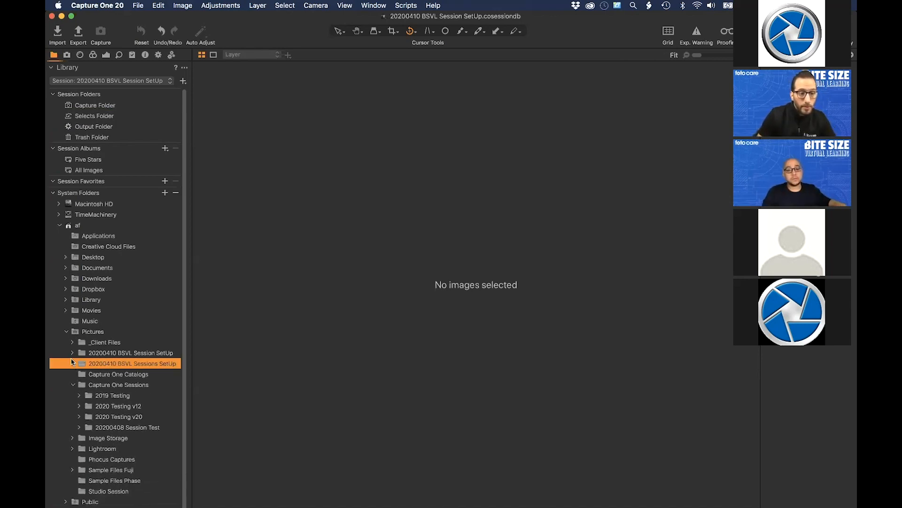
click(72, 352)
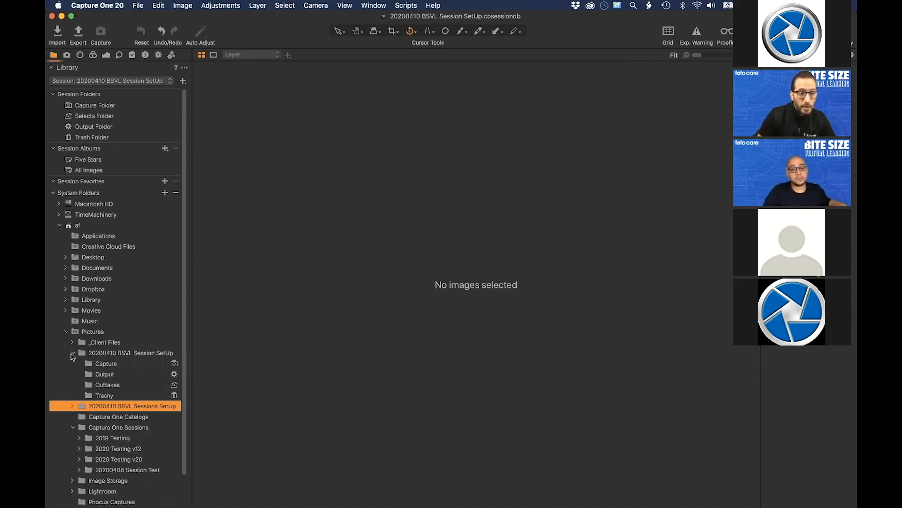
click(114, 386)
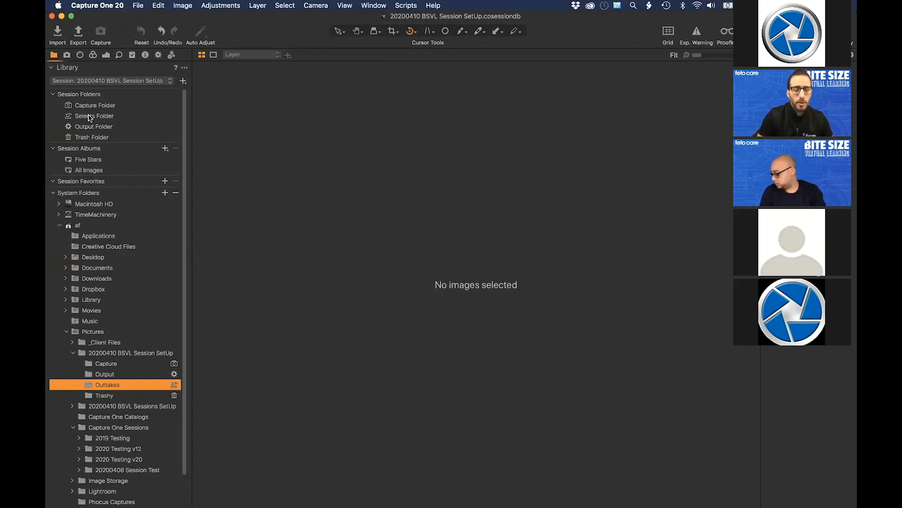
right_click(121, 367)
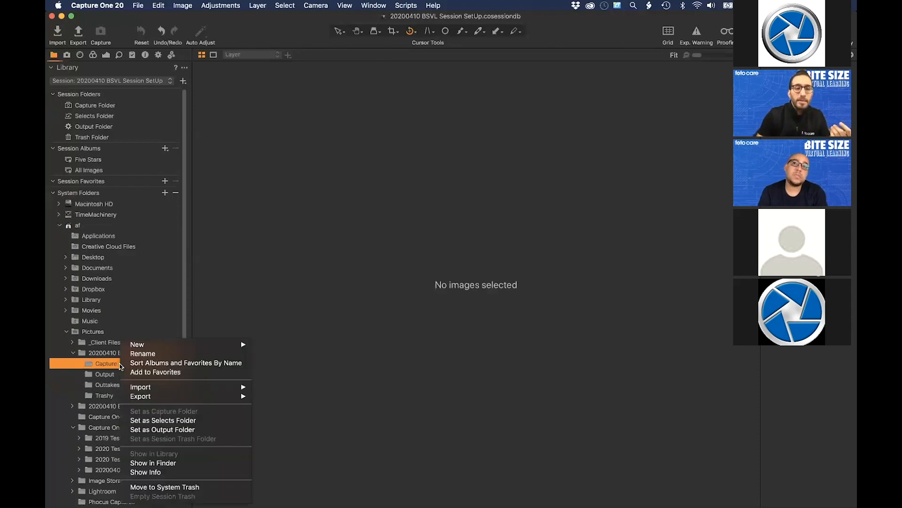
mouse_move(152, 346)
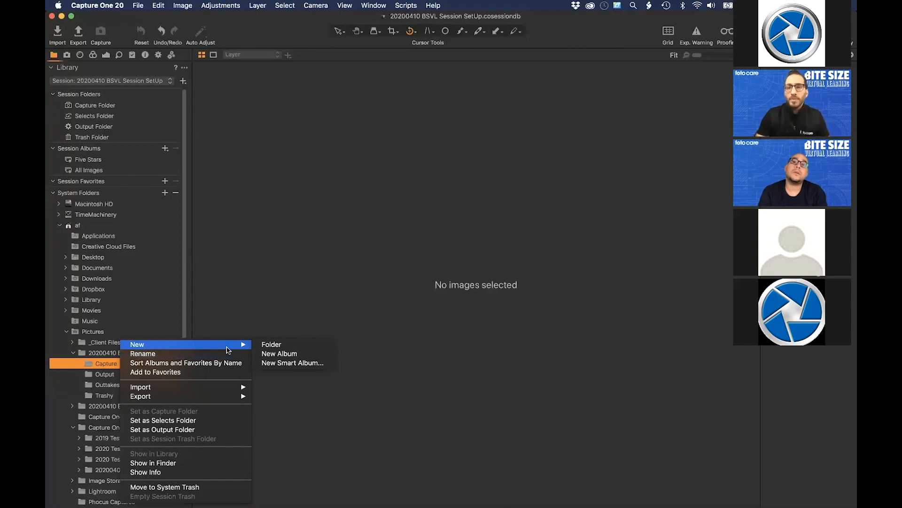
click(107, 364)
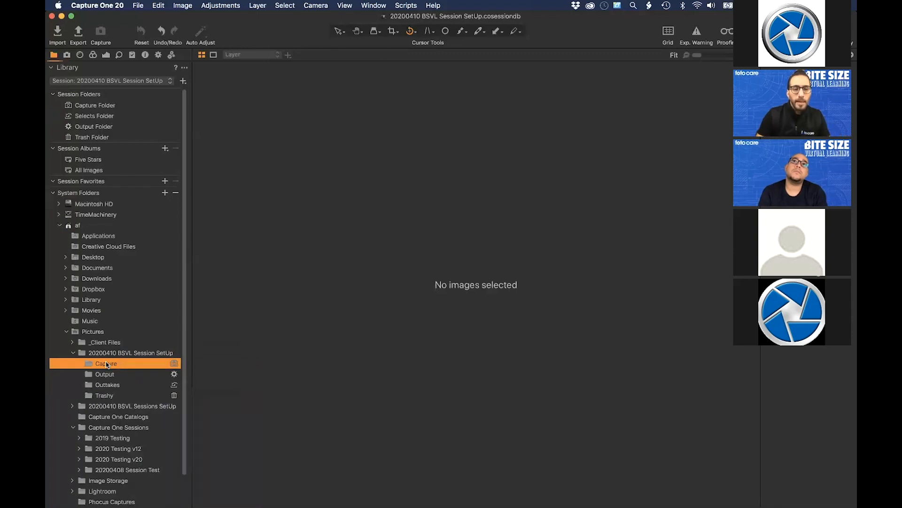
click(107, 364)
key(Return)
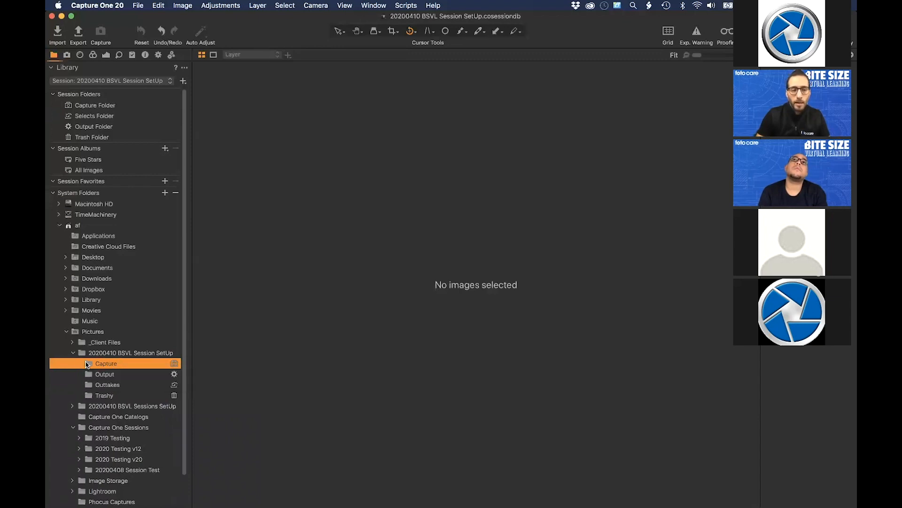
Create a subfolder named Shot_01 inside the Capture folder of the 20200410 BSVL Session SetUp session.
right_click(88, 367)
mouse_move(103, 345)
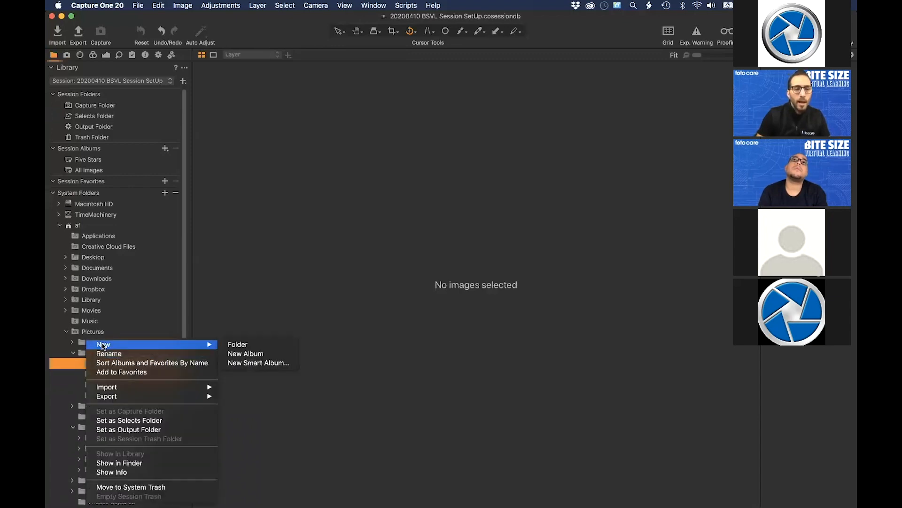
click(246, 346)
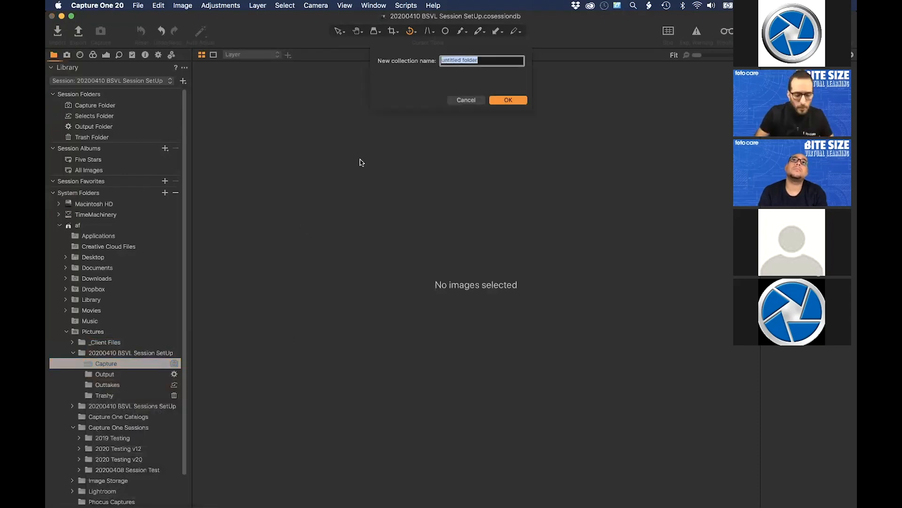
text(Sh)
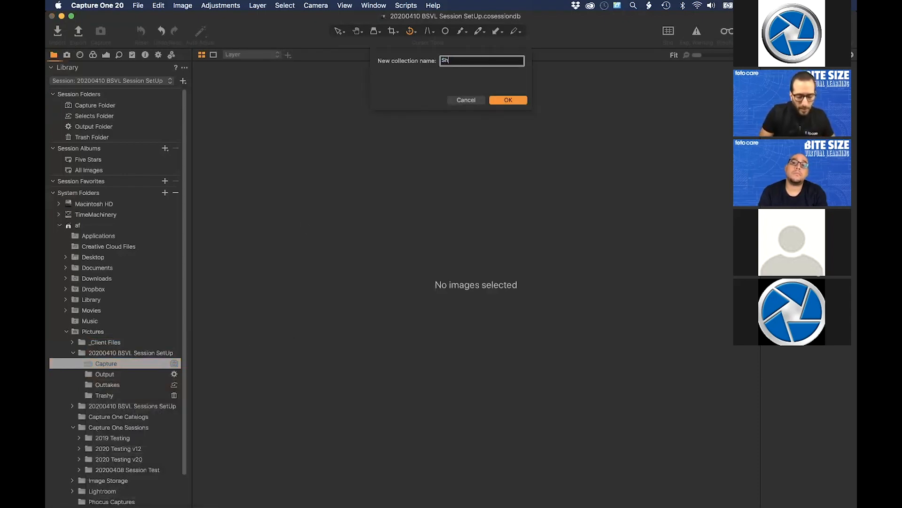
text(ot_01)
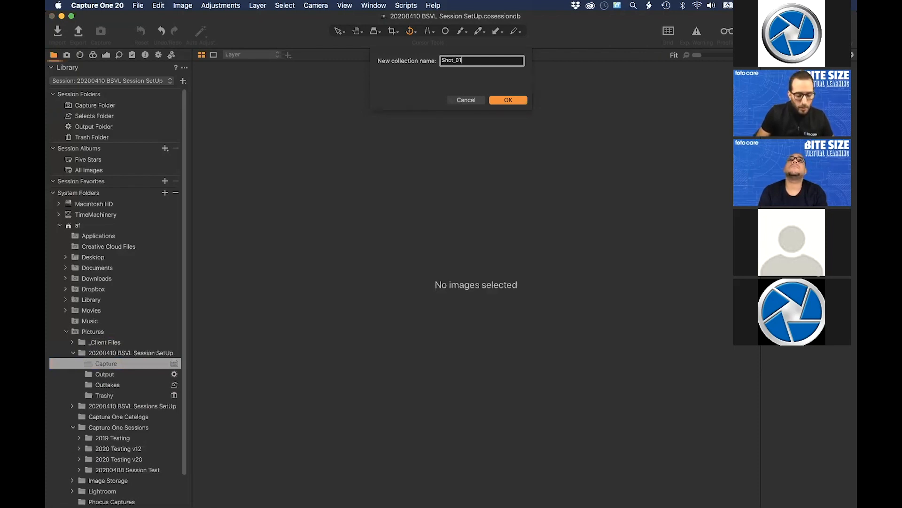
double_click(460, 60)
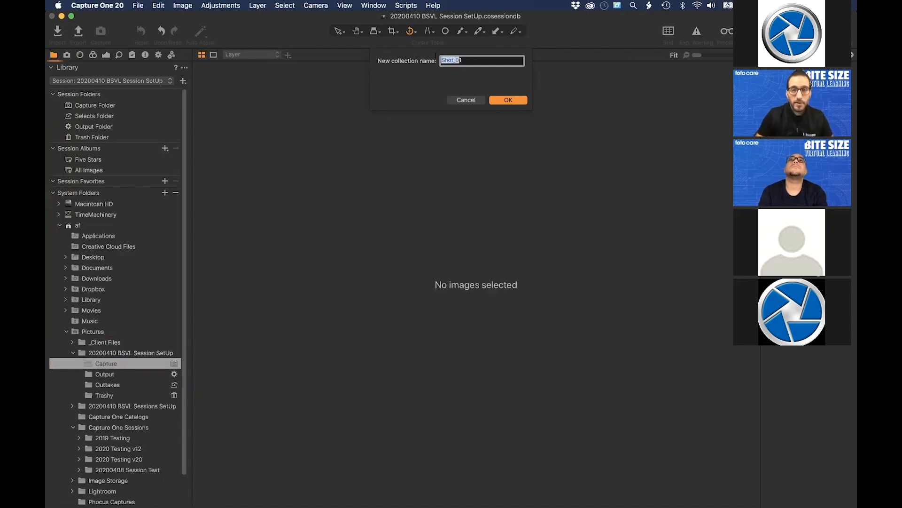
click(508, 100)
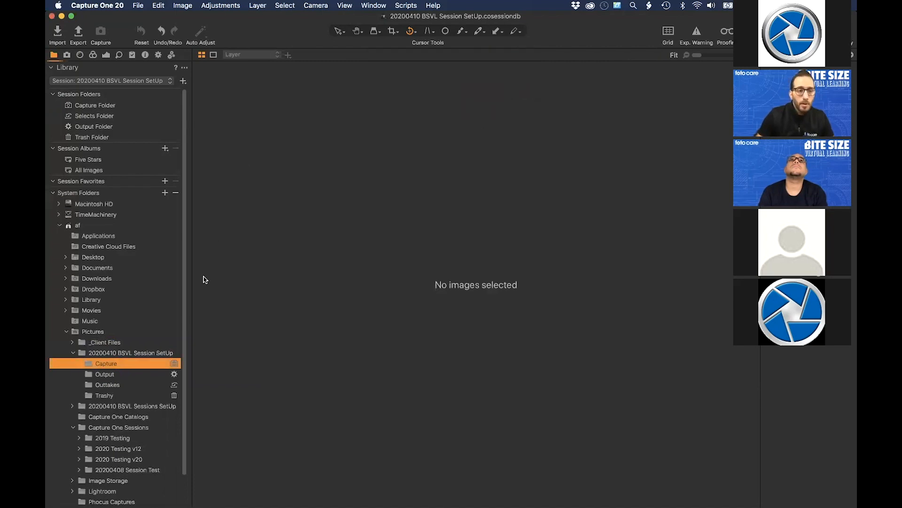
Create a second subfolder named Shot_02 inside the session's Capture folder.
right_click(107, 365)
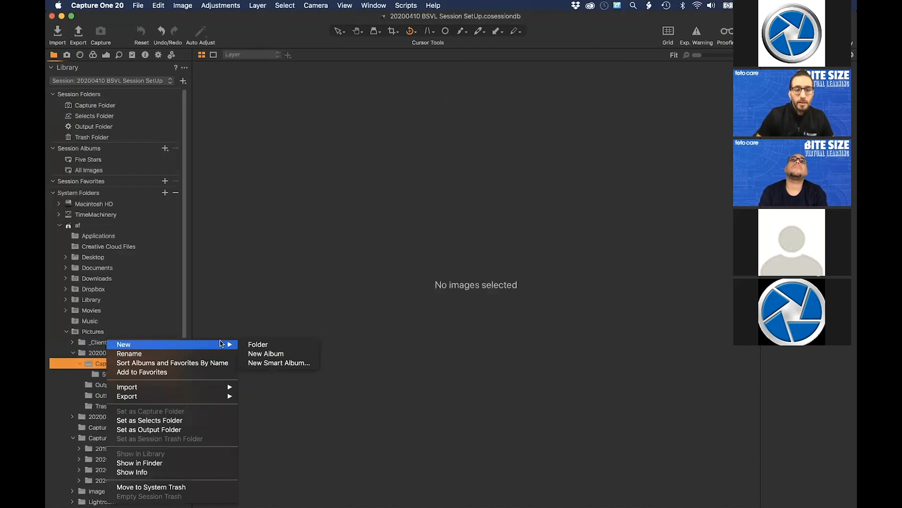
click(258, 344)
text(Shot_02e)
drag(491, 58, 465, 60)
key(BackSpace)
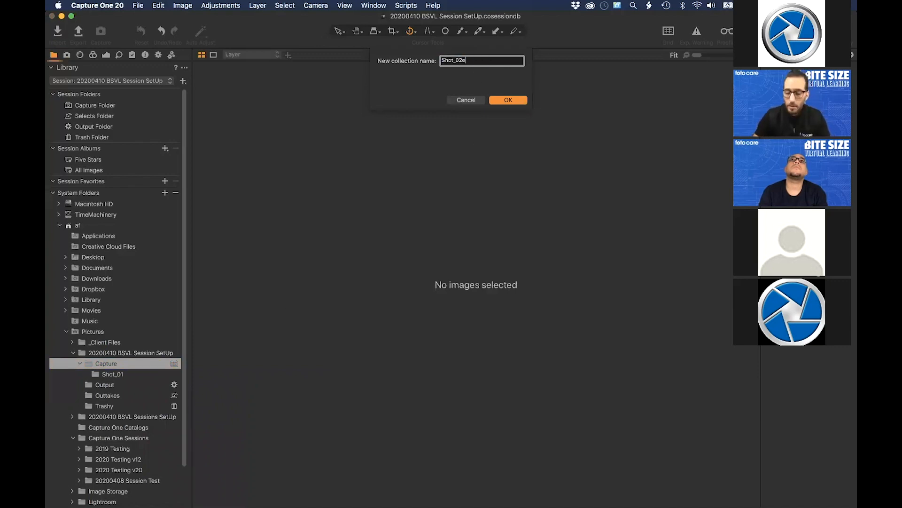
key(BackSpace)
click(508, 99)
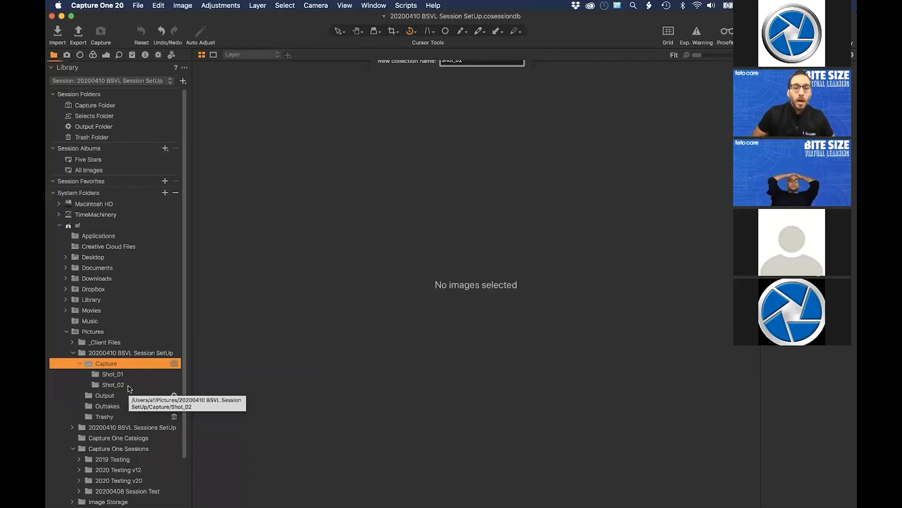
Switch to Finder and open the Capture folder of 20200410 BSVL Session SetUp from Pictures in a new window.
key(super+Tab)
key(super+Tab)
key(super+Tab)
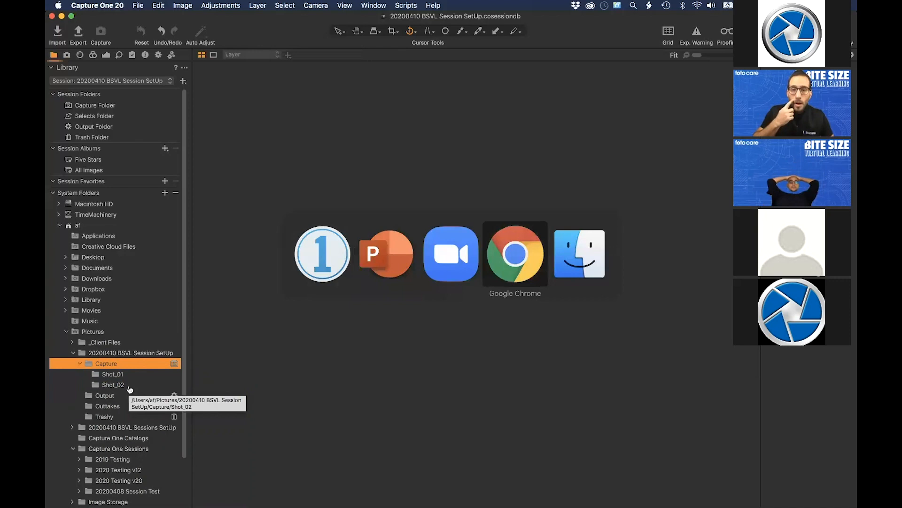
key(super+Tab)
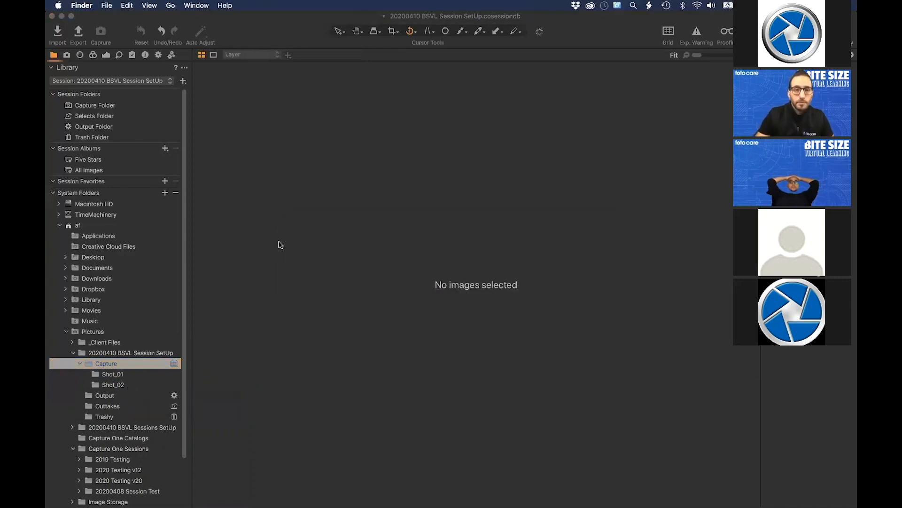
key(super+n)
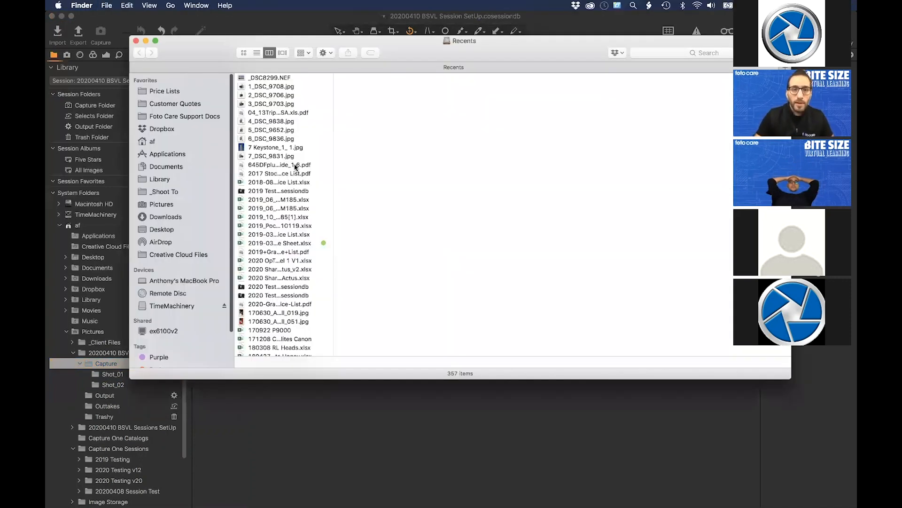
click(174, 205)
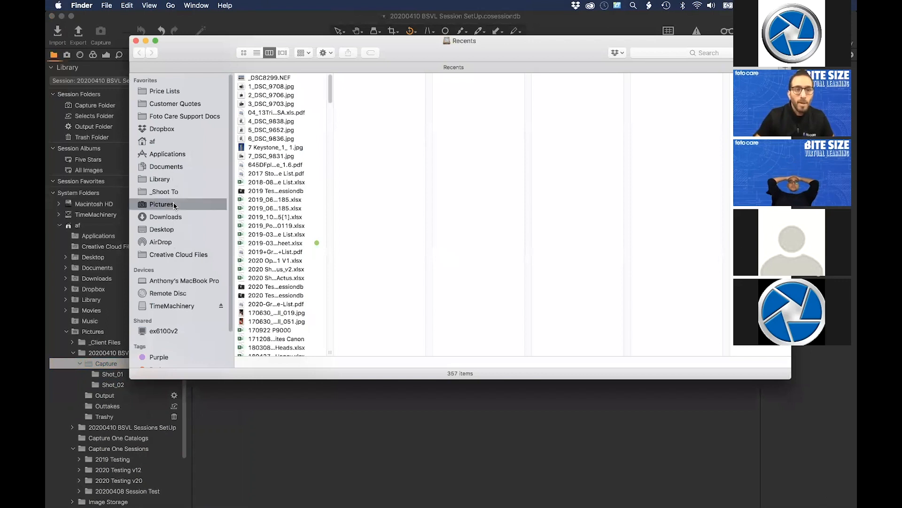
click(310, 96)
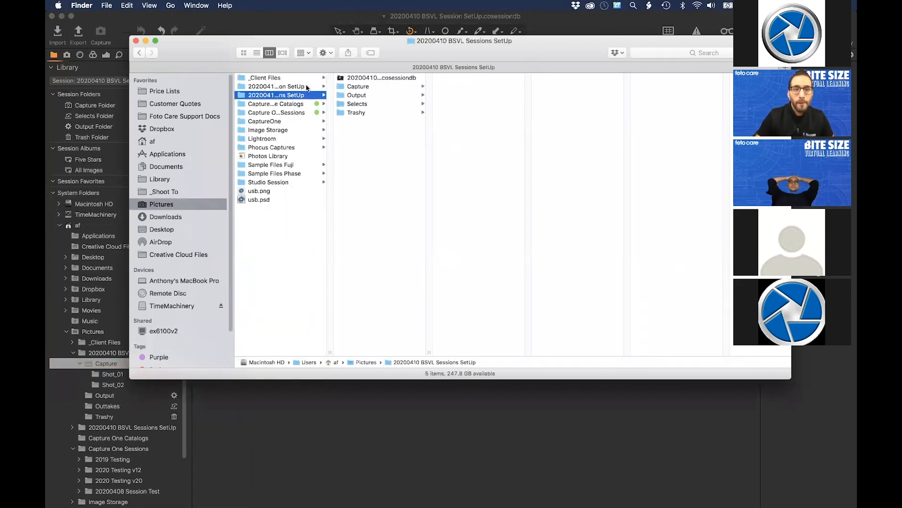
click(324, 86)
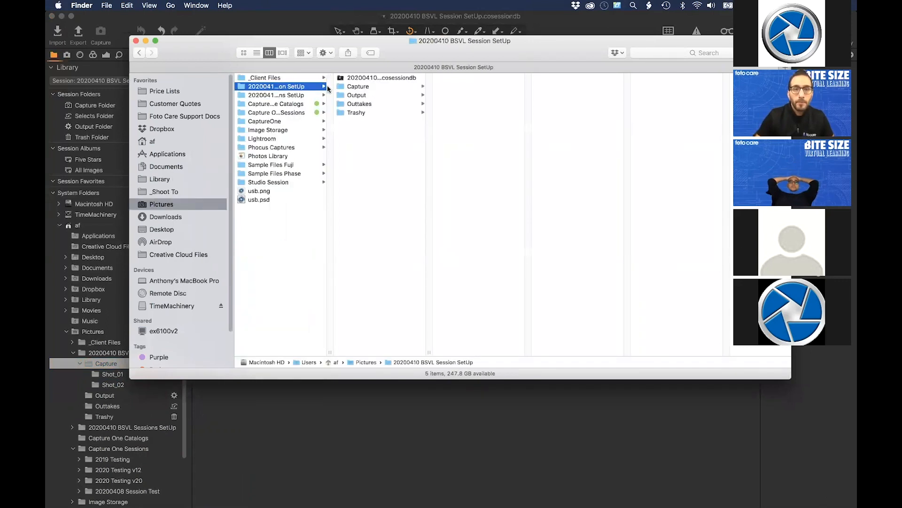
click(379, 89)
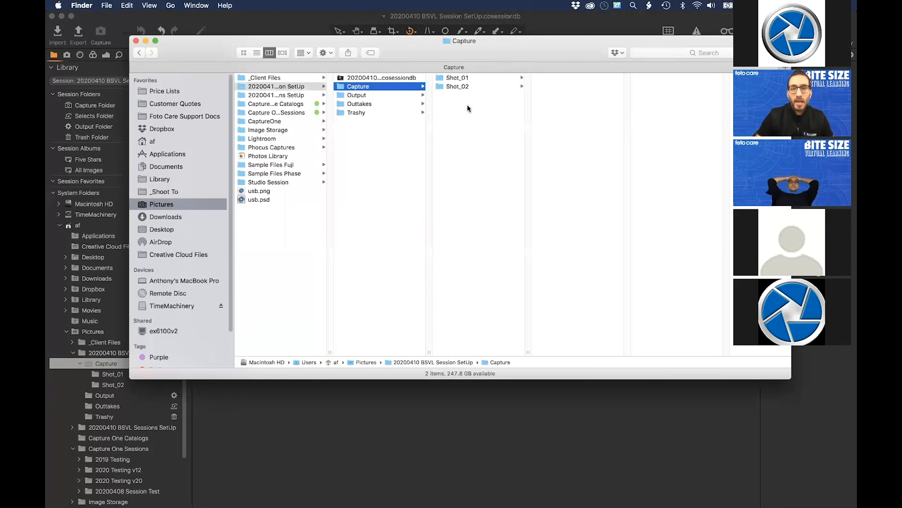
Add two folders named Shot_03 and Shot_04 to the Capture folder.
key(super+shift+n)
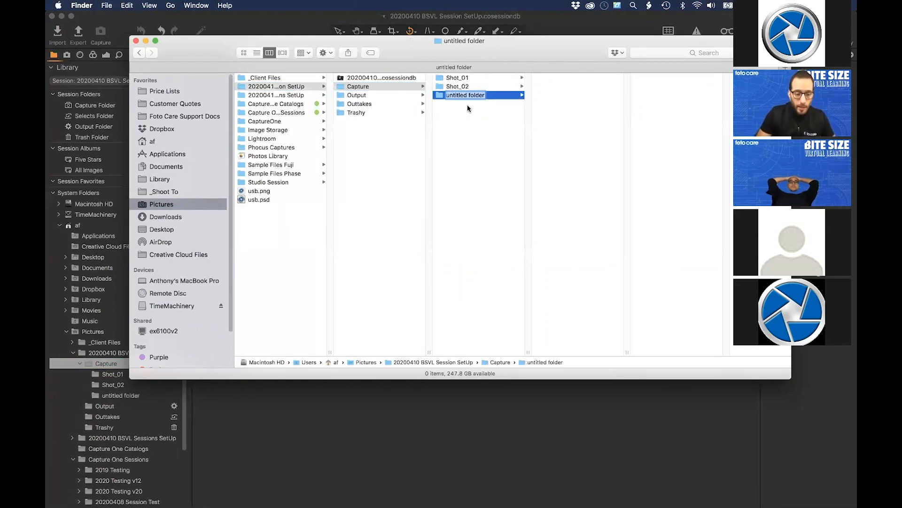
text(Shot_03)
key(Return)
key(Left)
key(super+shift+n)
text(Shot_04)
key(Return)
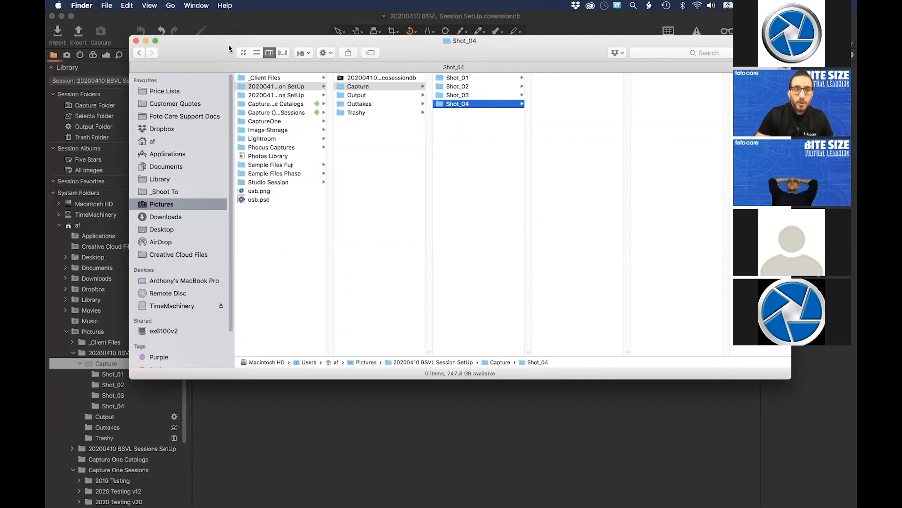
Move the Finder window clear of the session's folder list and add folders Shot_05 and Shot_06 to the Capture folder.
drag(228, 44, 277, 35)
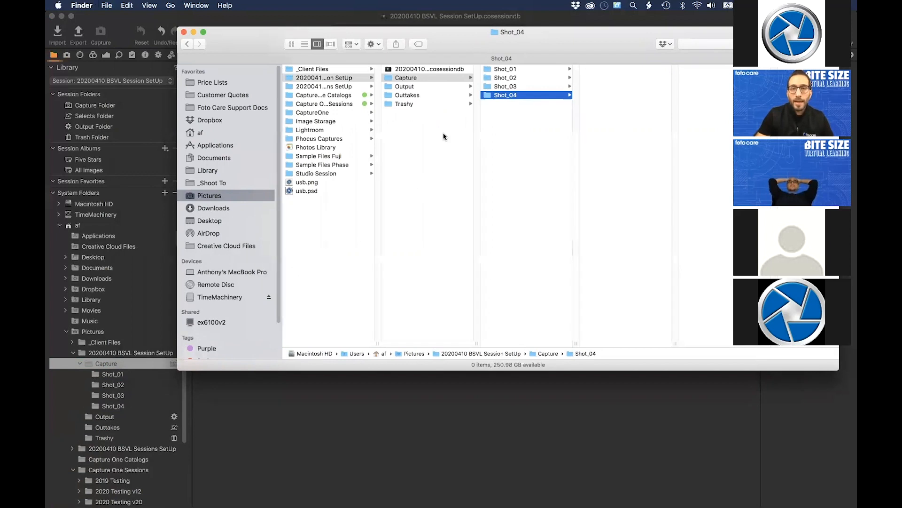
click(432, 79)
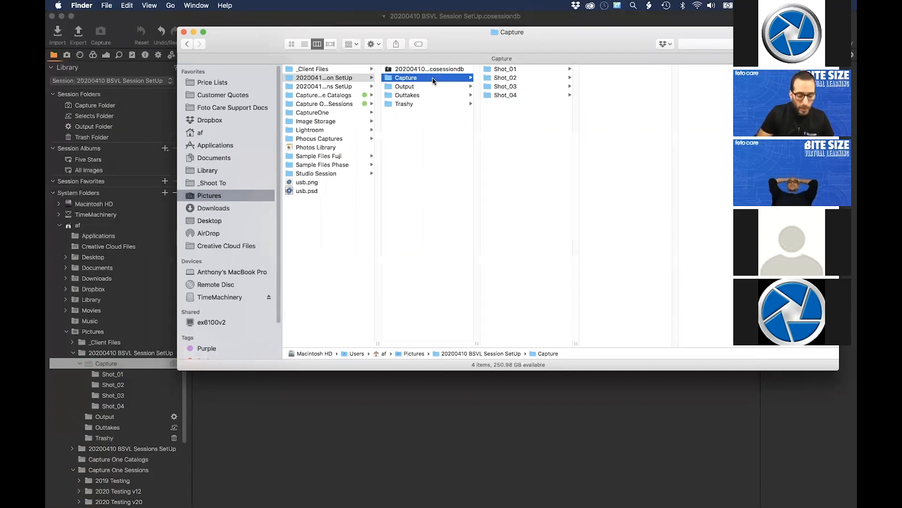
key(super+shift+n)
text(V)
text(Shot_0)
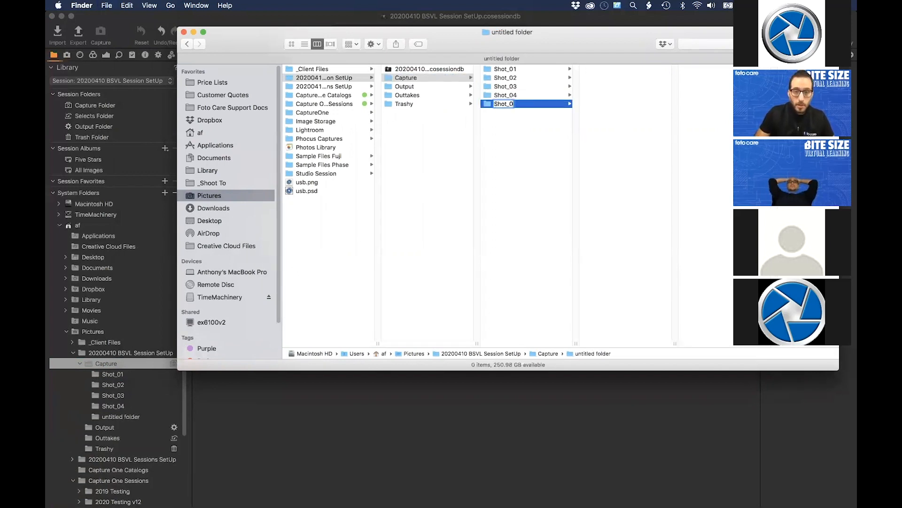
text(5)
key(Return)
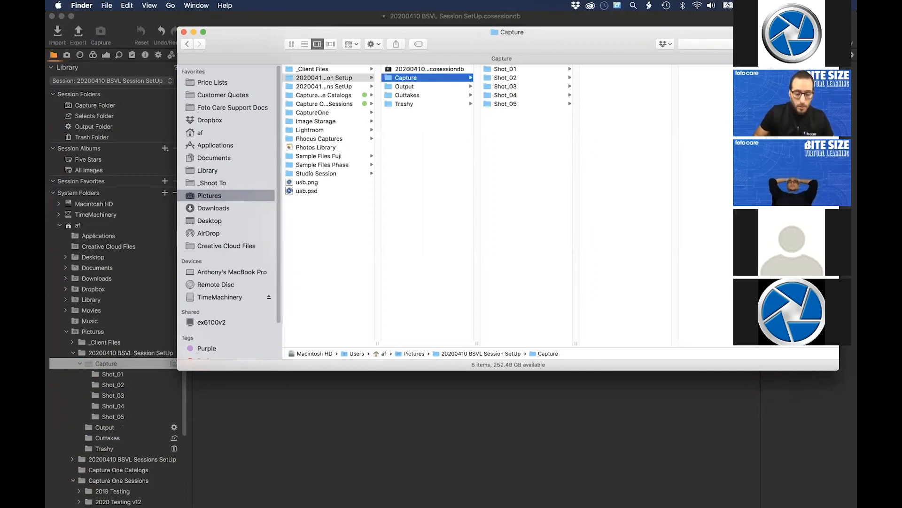
key(super+shift+n)
text(Shot_06)
key(Return)
key(Left)
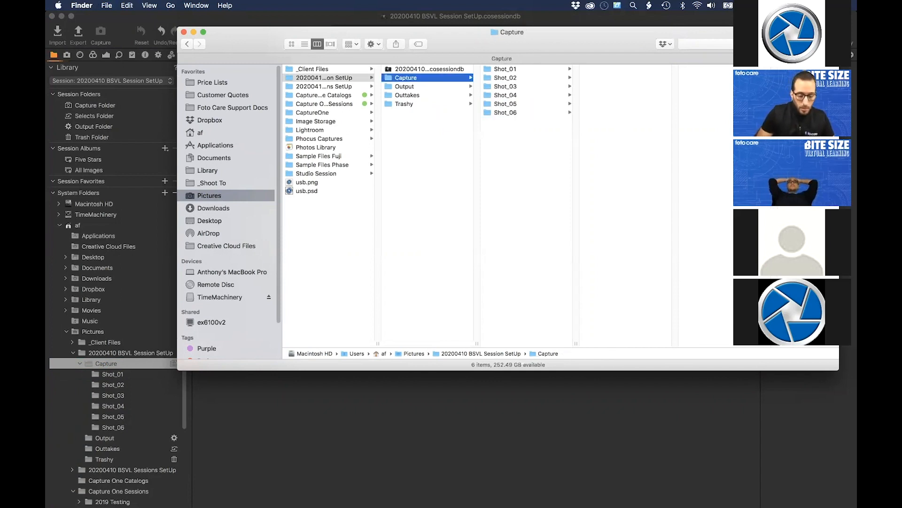
Add a folder named Test to the Capture folder alongside the shot folders.
key(super+shift+n)
text(T)
key(Return)
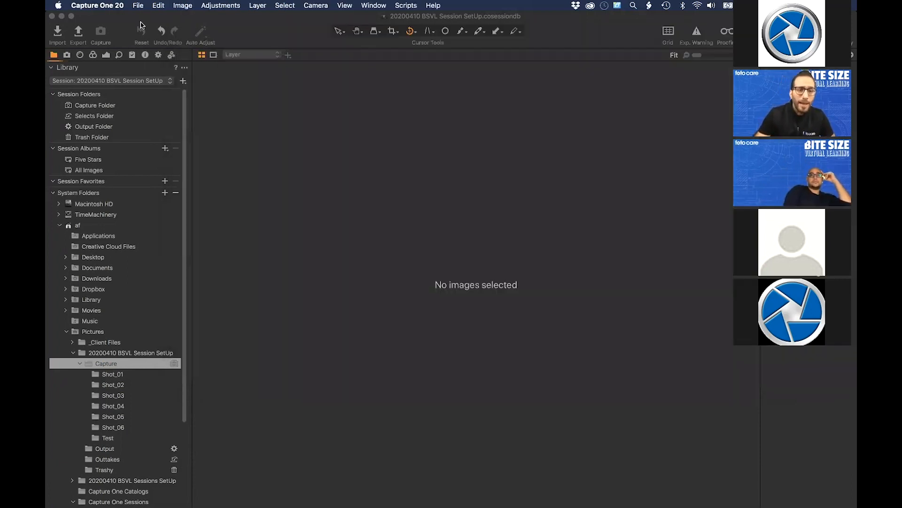
Return to Capture One 20 and add the Shot_01 folder to the session favorites.
click(144, 18)
click(119, 375)
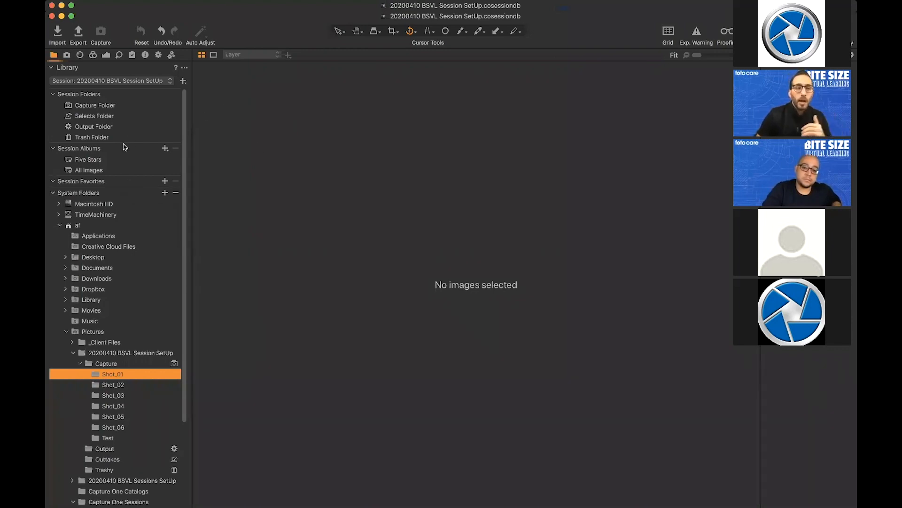
click(132, 376)
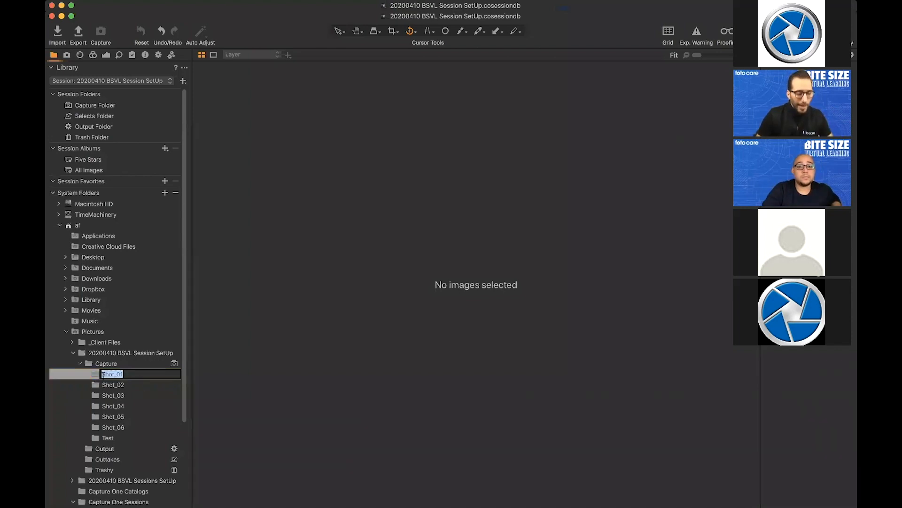
right_click(96, 377)
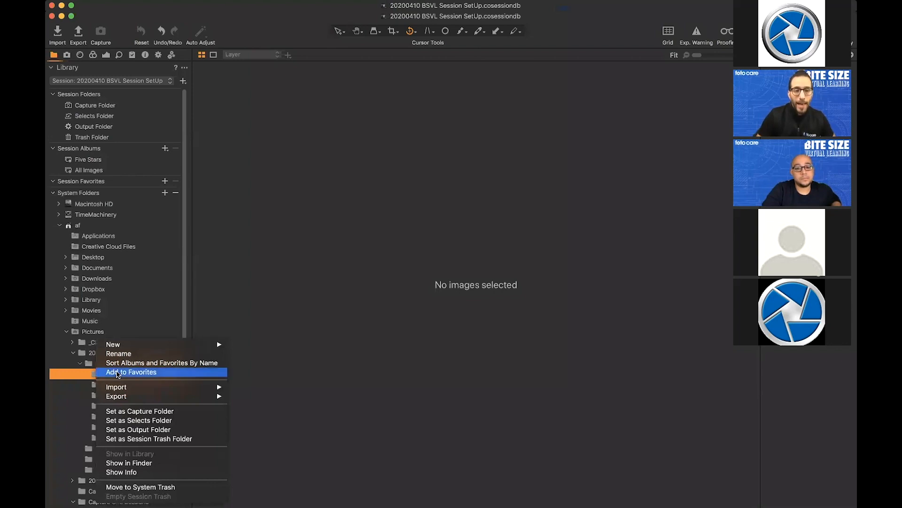
click(118, 372)
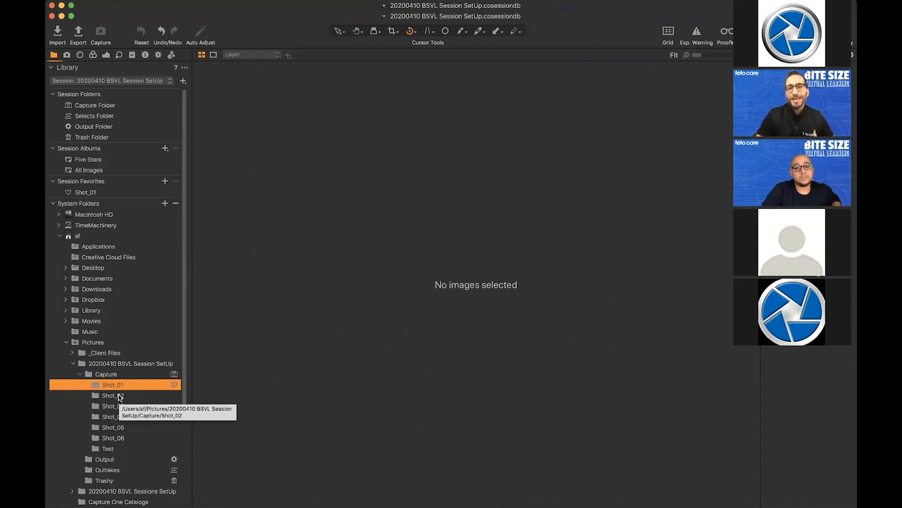
Open the keyboard shortcuts editor, view the available shortcut sets and switch to the Default set.
click(158, 5)
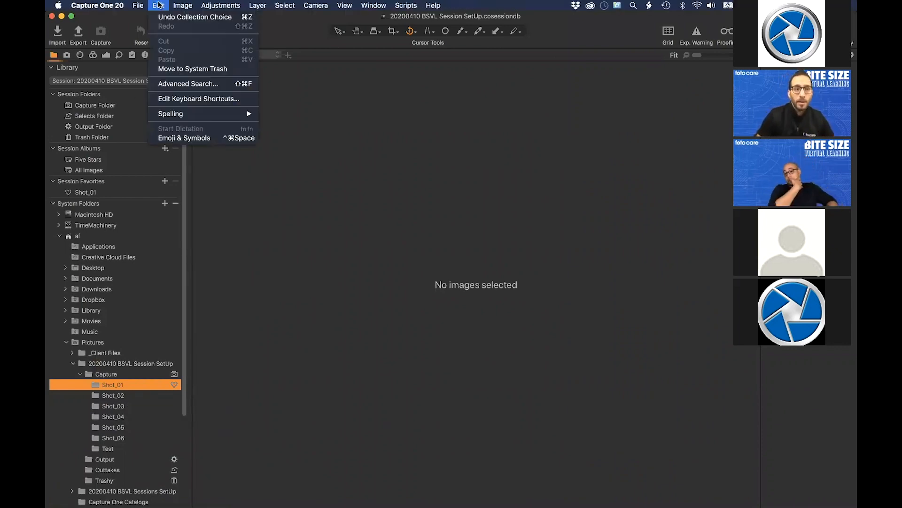
click(166, 99)
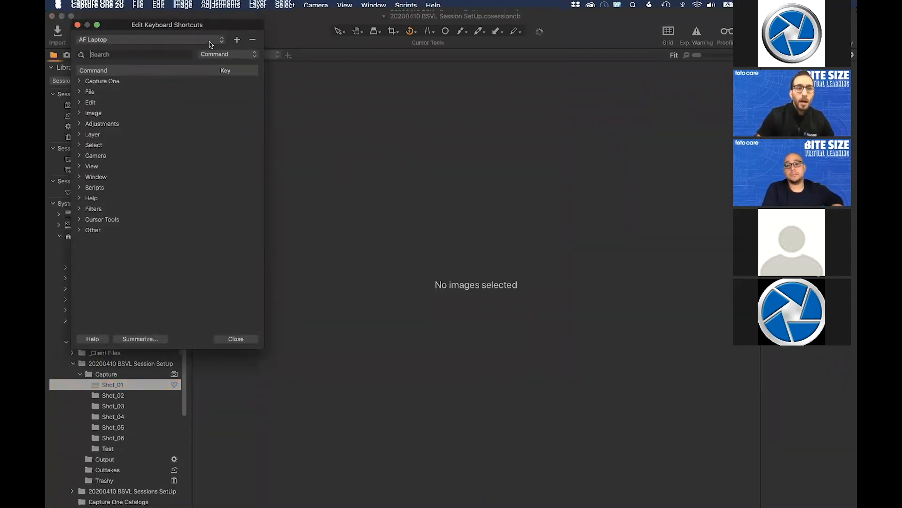
click(208, 42)
mouse_move(205, 7)
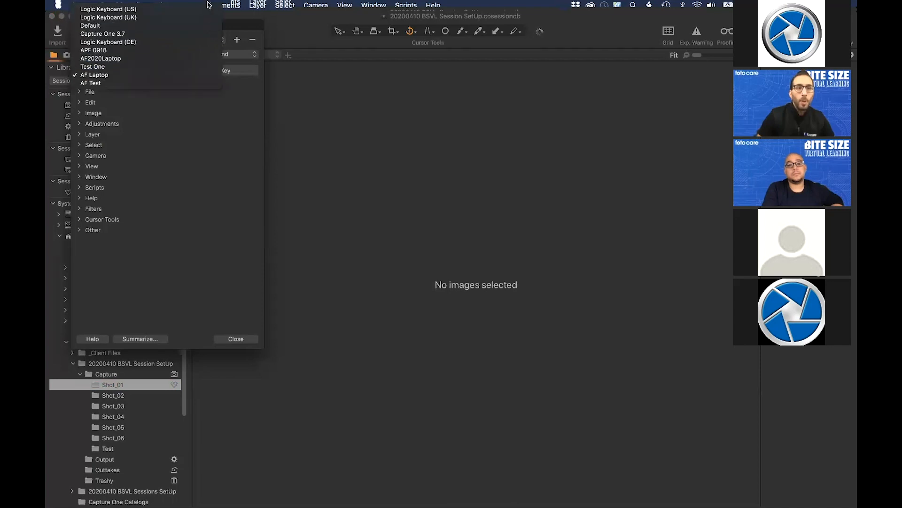
click(194, 27)
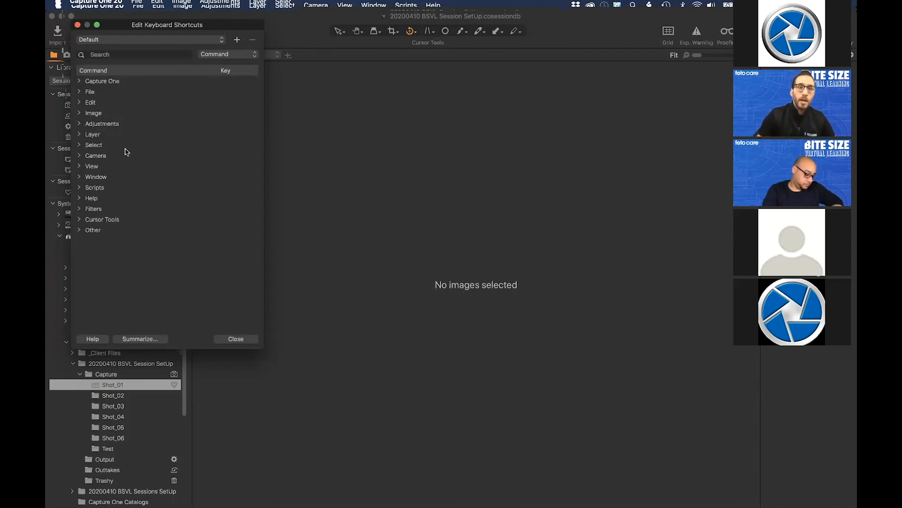
Switch the keyboard shortcut set back to AF Laptop and close the shortcuts editor.
click(150, 41)
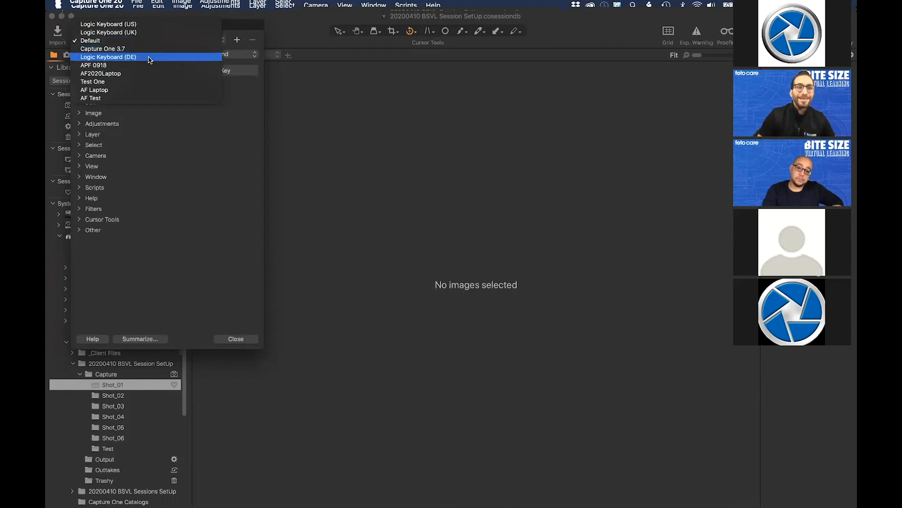
click(152, 91)
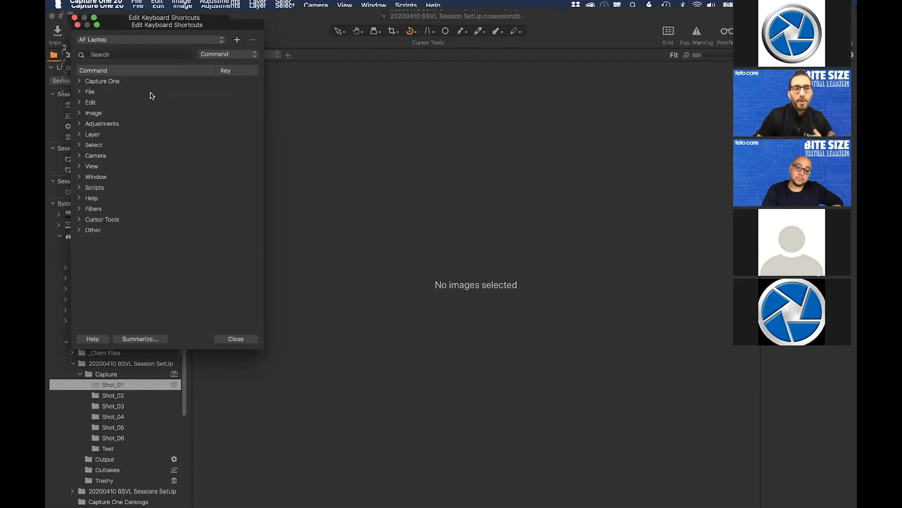
click(235, 339)
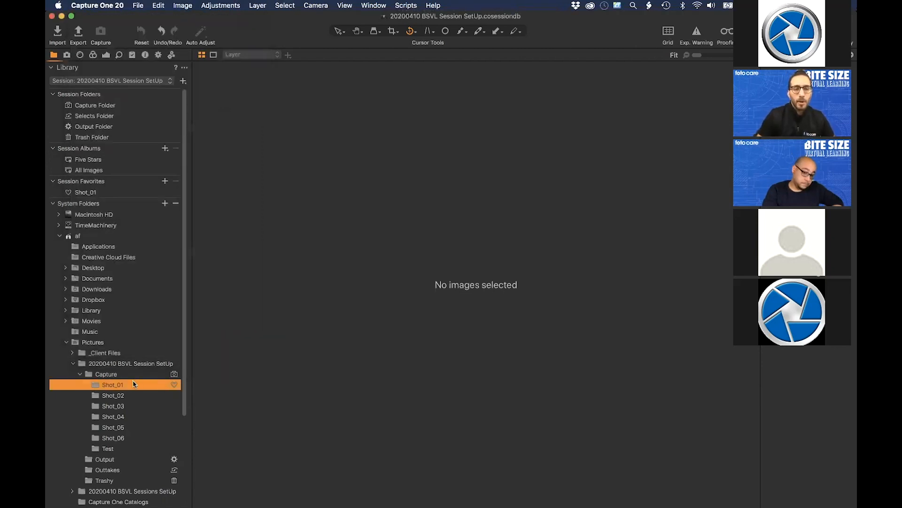
Look up the Add/Remove from Favorites shortcut by searching the keyboard shortcuts for "favorite", and close the editor.
click(139, 5)
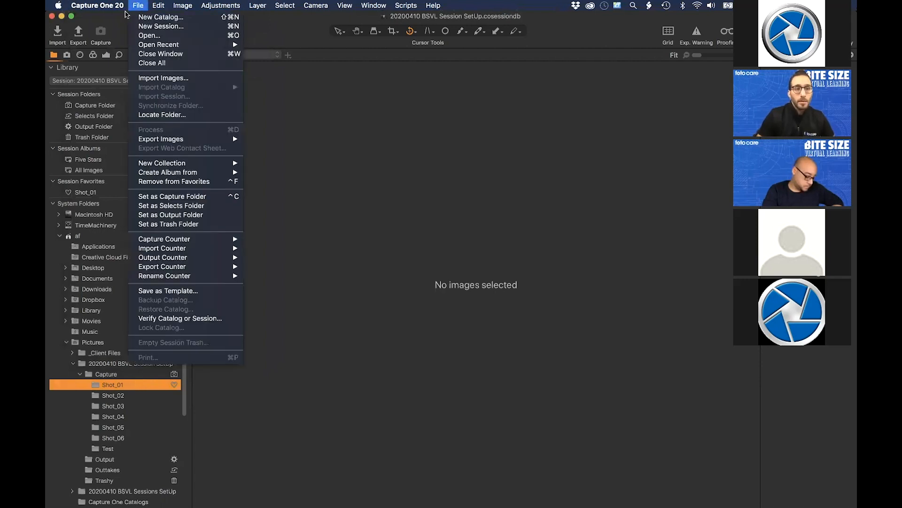
mouse_move(160, 6)
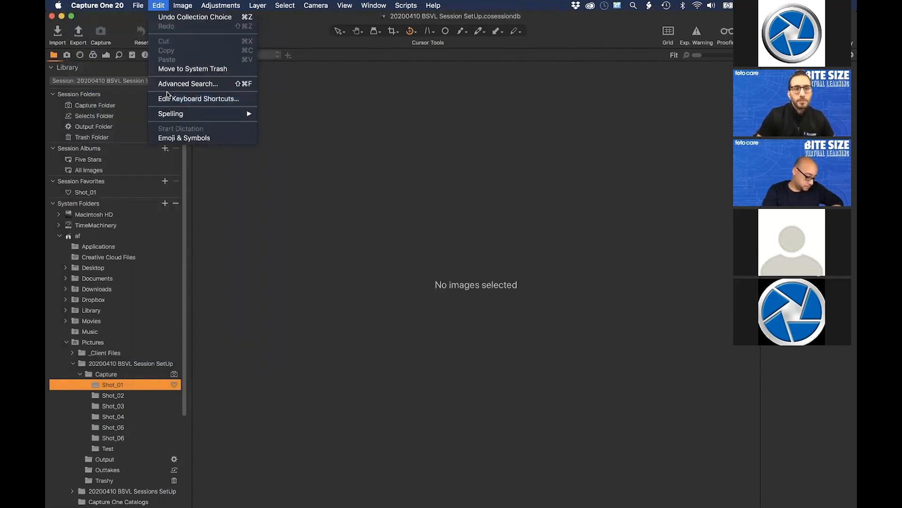
click(168, 98)
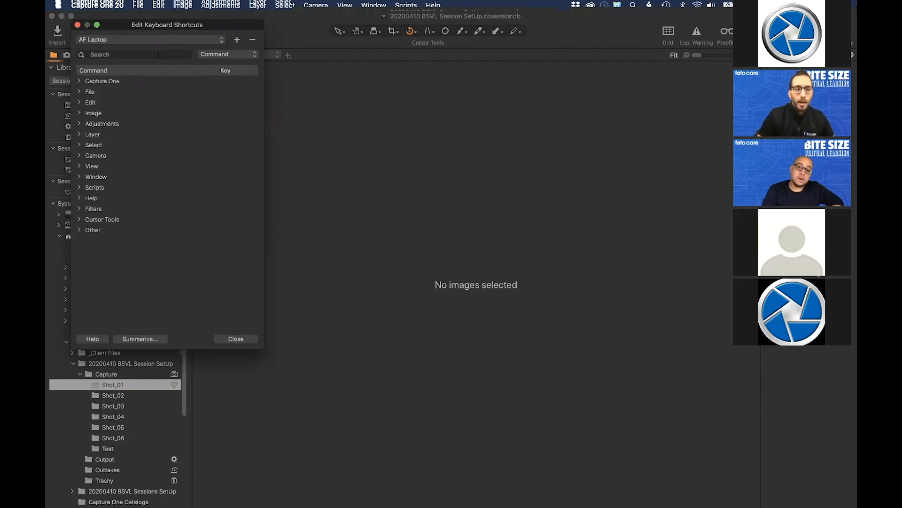
text(favorite)
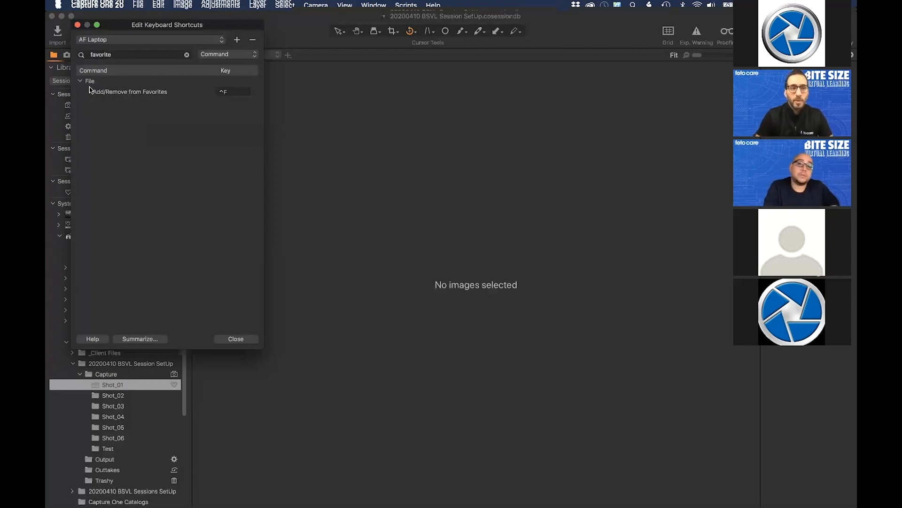
click(233, 340)
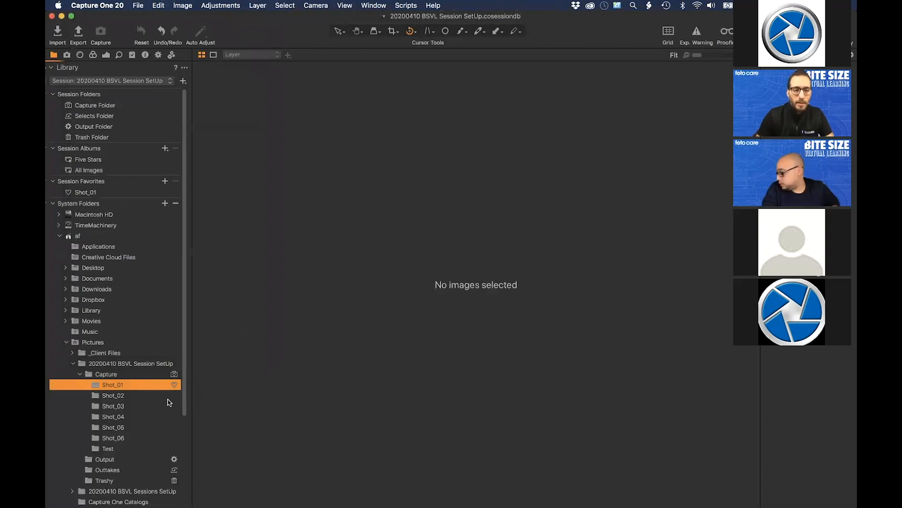
Add the Shot_02, Shot_03, Shot_04 and Shot_05 folders to the session favorites.
click(144, 397)
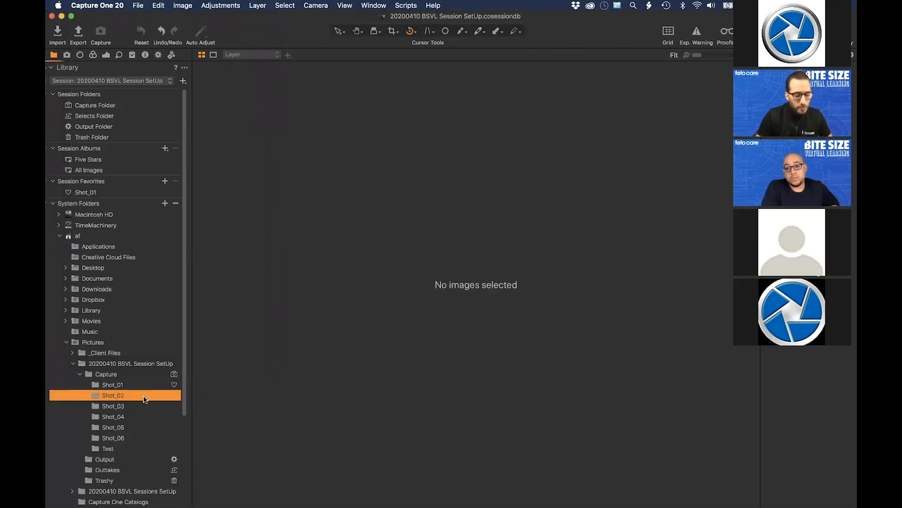
key(super+shift+f)
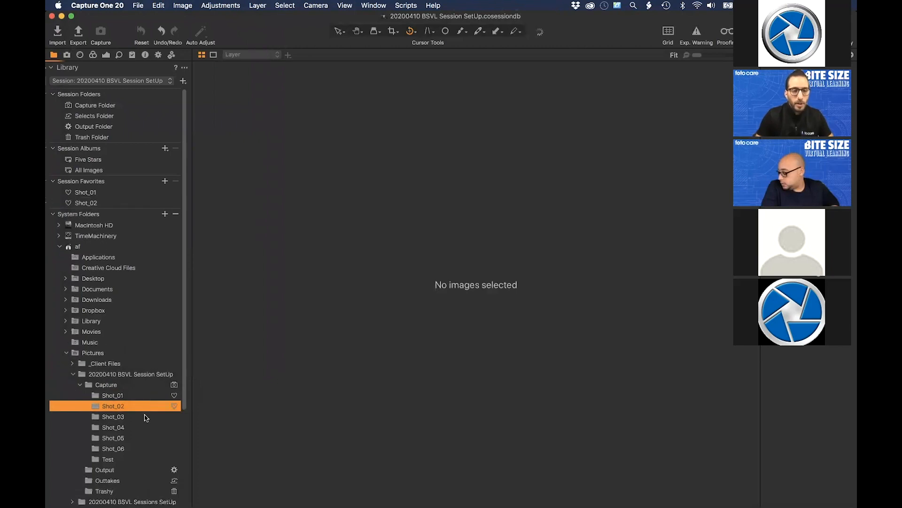
click(146, 418)
key(super+shift+f)
click(141, 438)
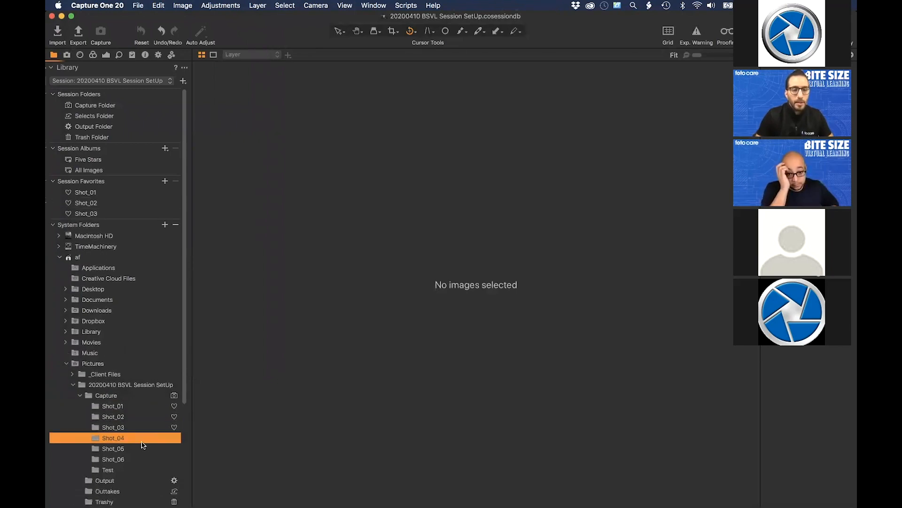
key(super+shift+f)
click(140, 458)
key(z)
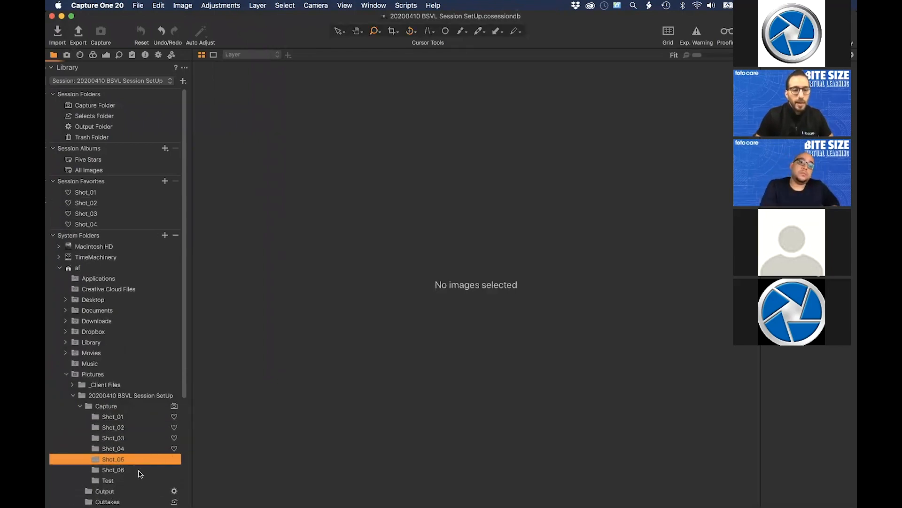
key(super+shift+f)
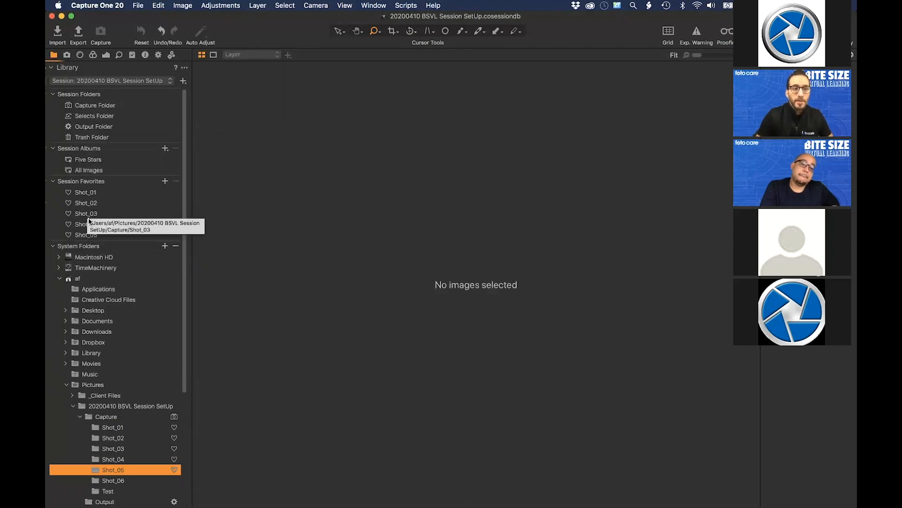
Set Shot_06 as the session's capture folder and switch the capture folder to Shot_01.
click(130, 481)
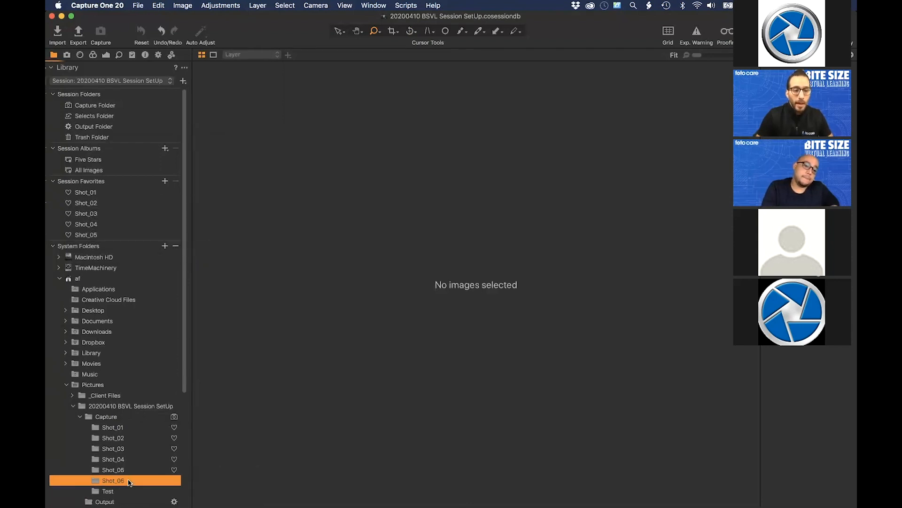
key(super+b)
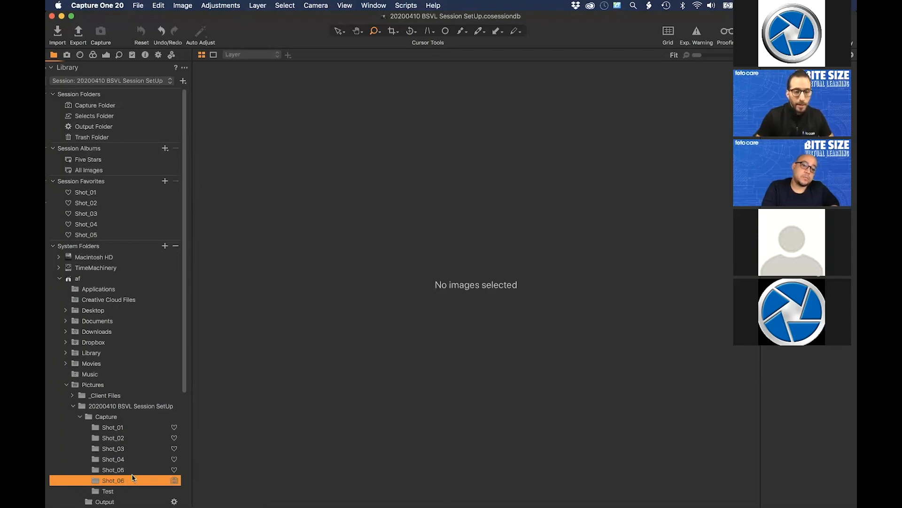
click(122, 427)
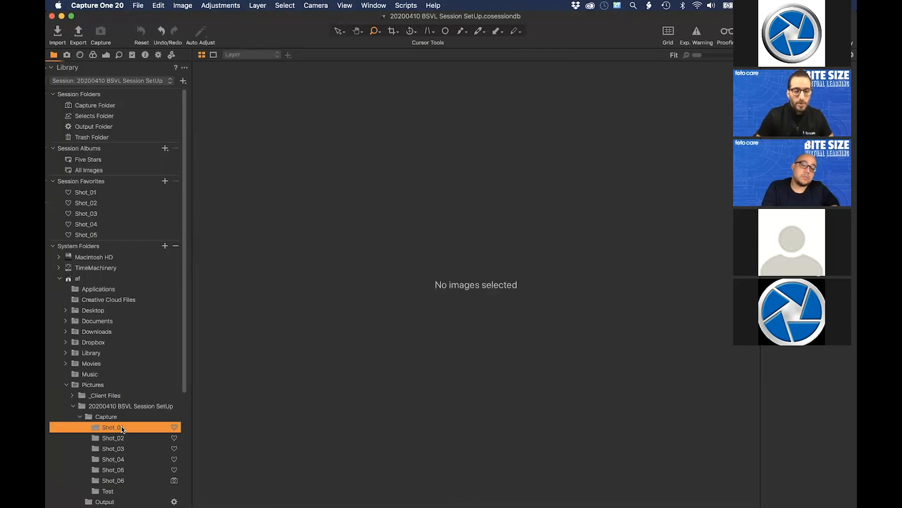
key(super+b)
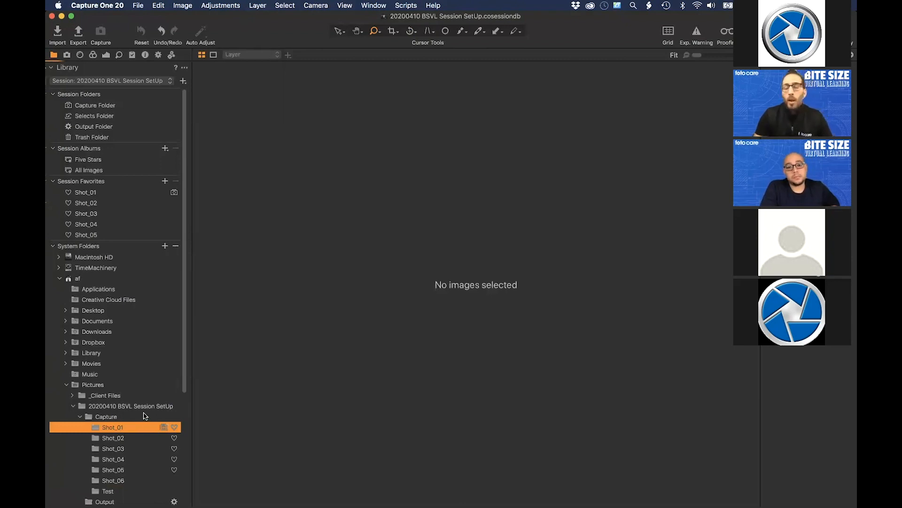
View the folder assignment options available for Shot_01 in the system folders and dismiss them.
scroll(131, 422, down, 5)
scroll(131, 422, down, 2)
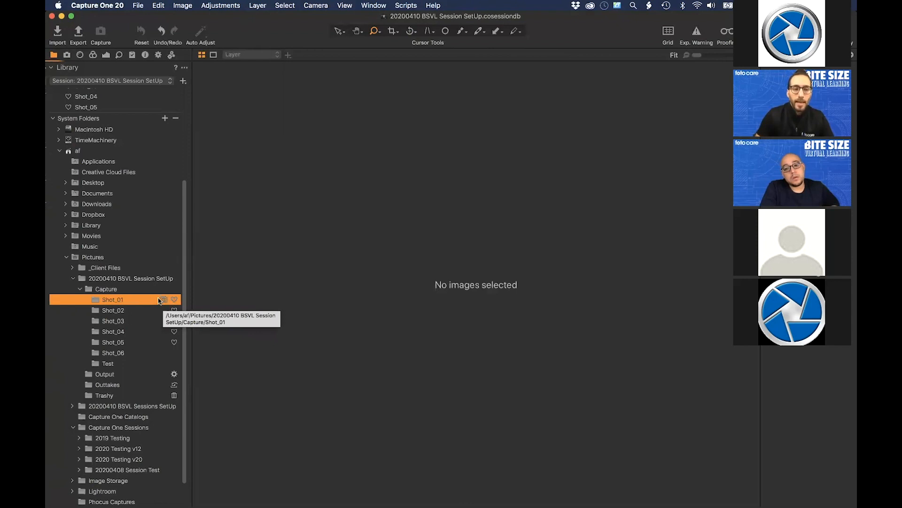
right_click(96, 302)
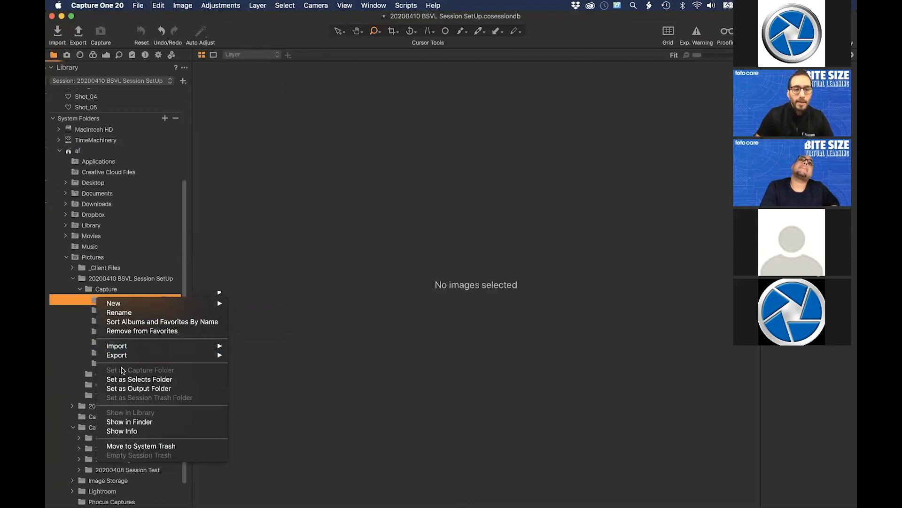
click(275, 281)
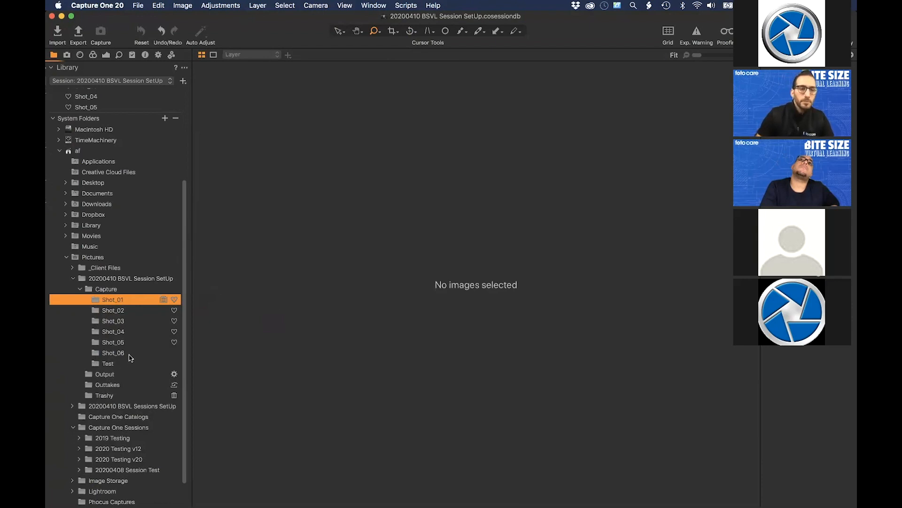
Review the image import settings and browse Documents for an alternative source folder, cancelling the choice.
scroll(133, 108, up, 5)
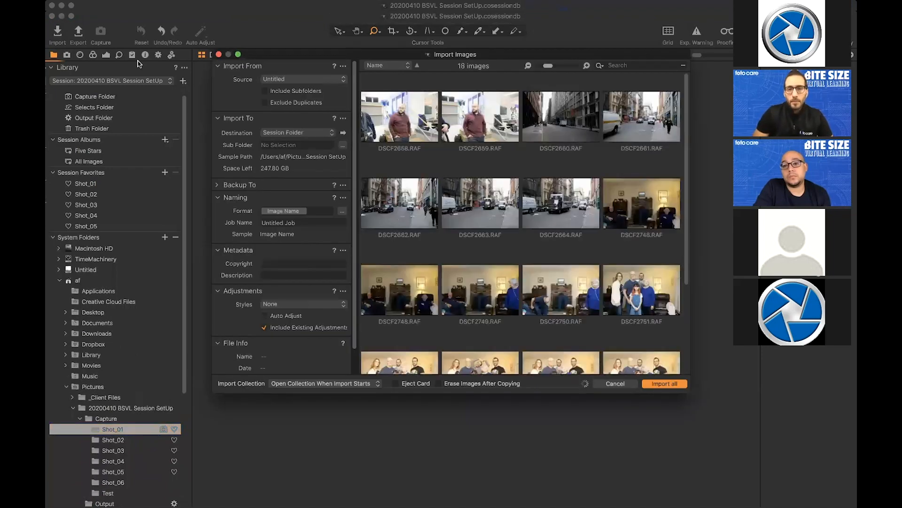
scroll(359, 256, down, 2)
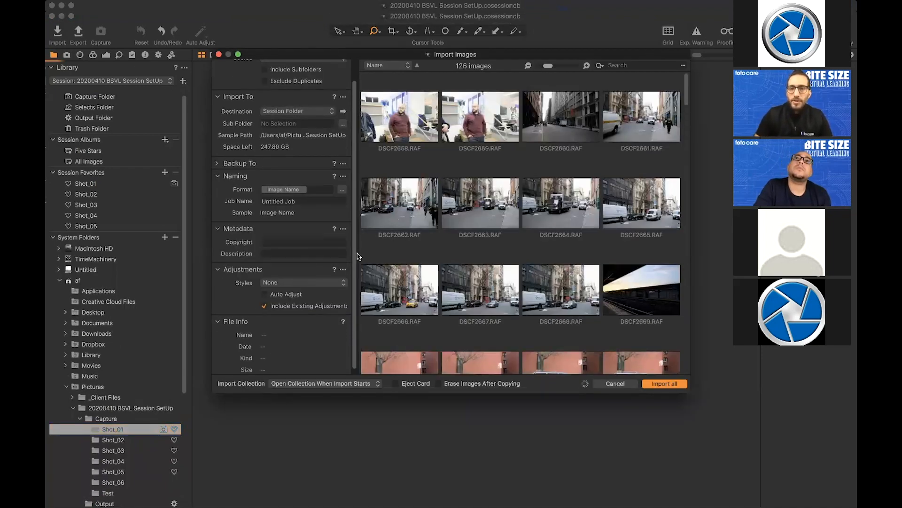
scroll(314, 178, up, 2)
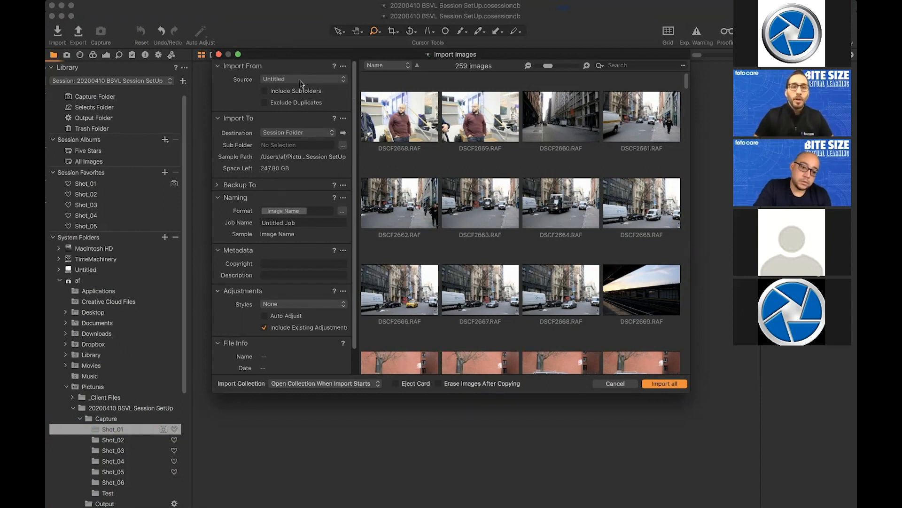
click(342, 82)
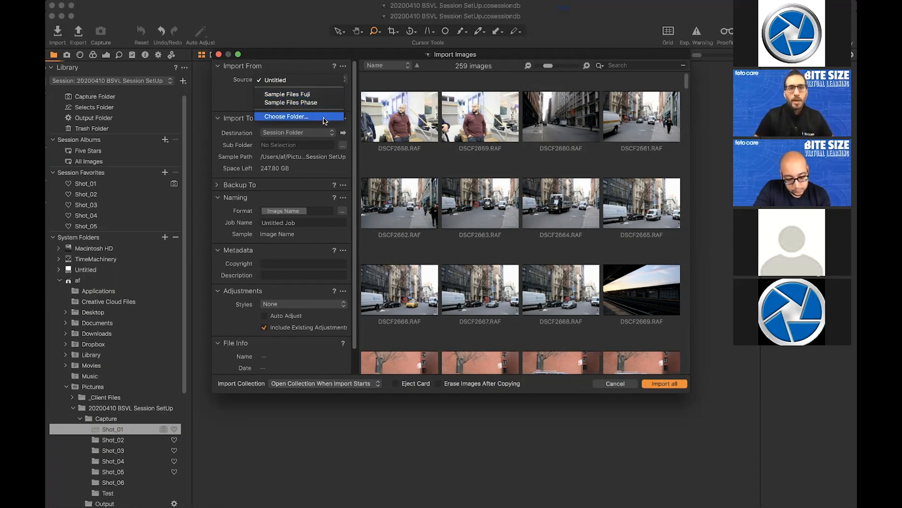
click(324, 120)
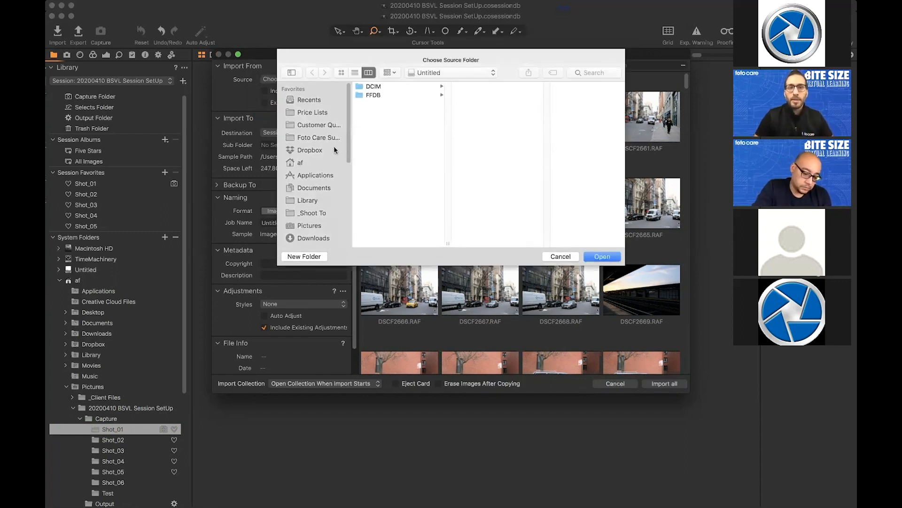
click(313, 210)
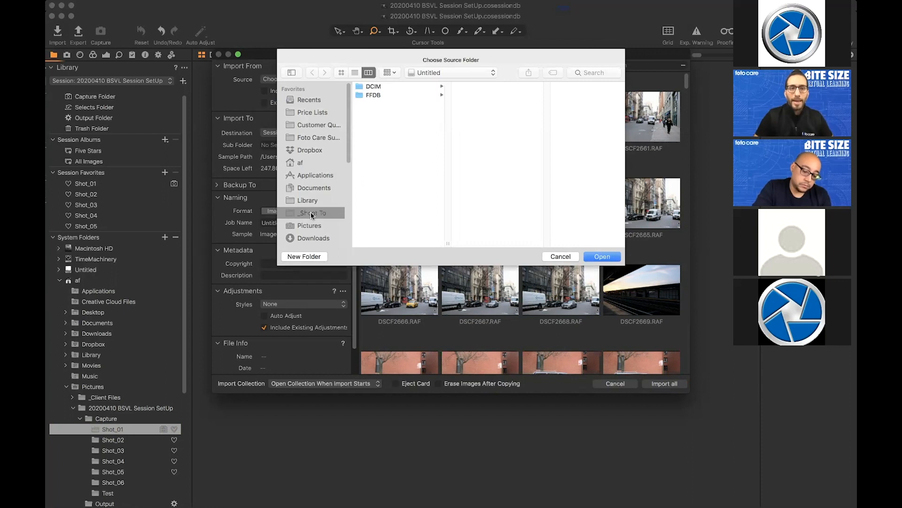
click(312, 188)
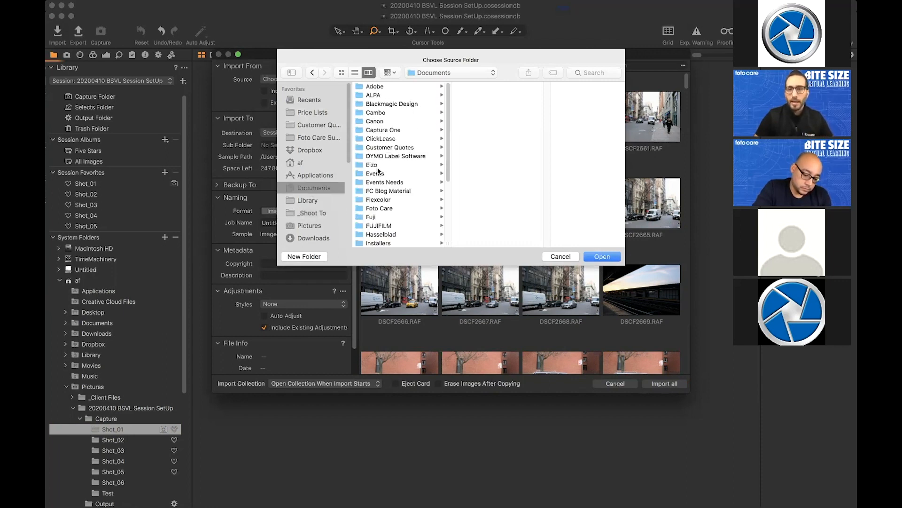
click(556, 258)
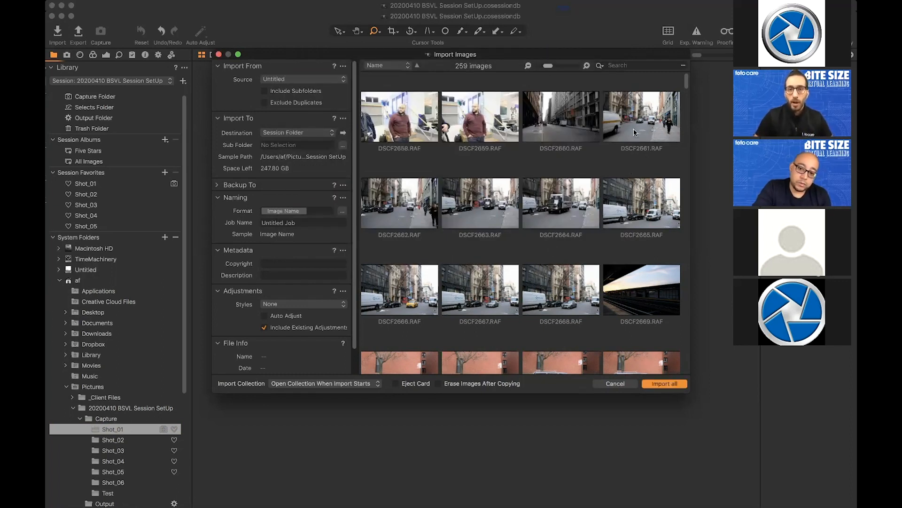
Look through the card's image thumbnails and set the import destination to Capture Folder.
scroll(580, 244, down, 2)
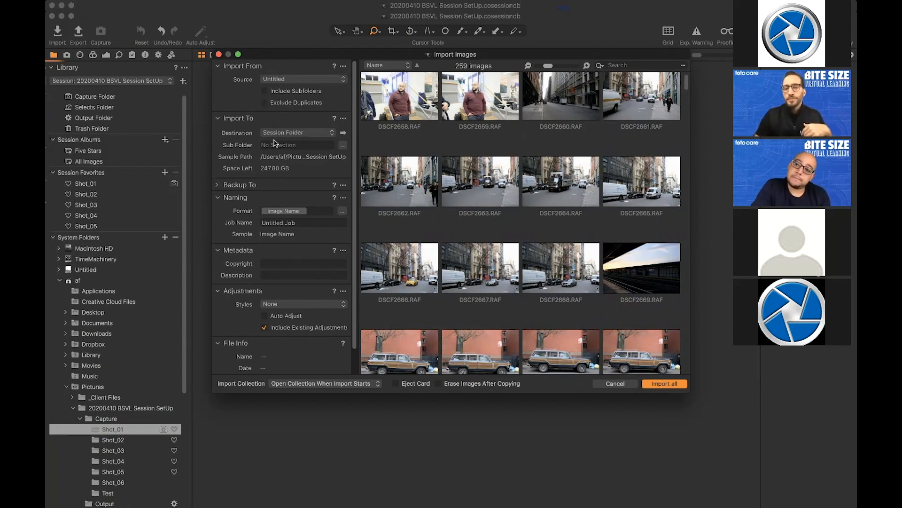
scroll(514, 298, down, 1)
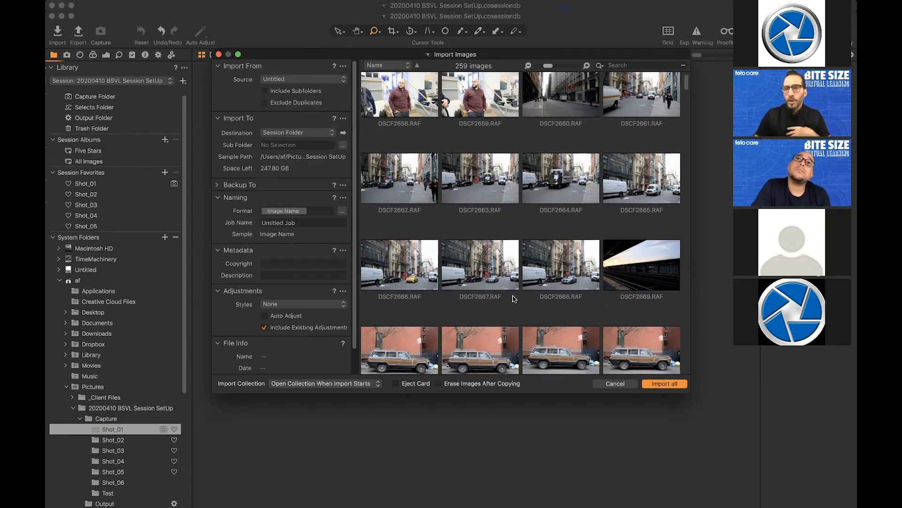
scroll(514, 298, down, 5)
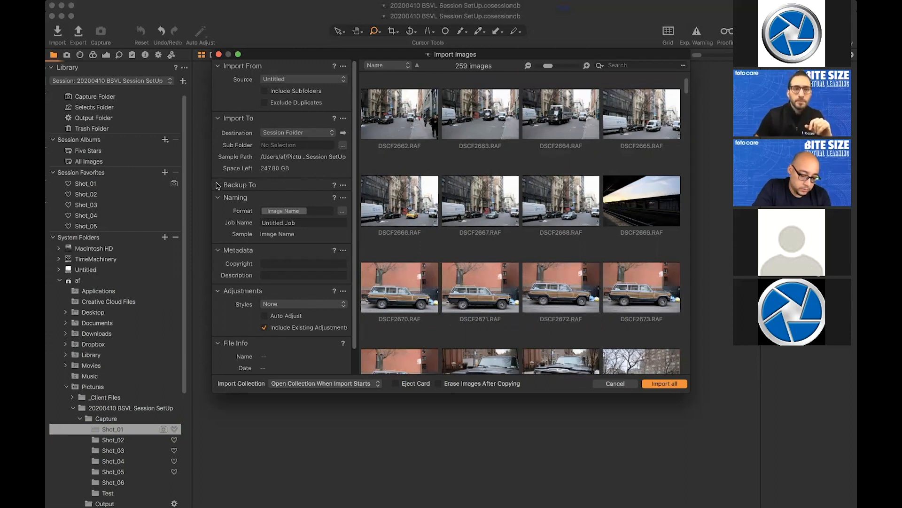
click(303, 135)
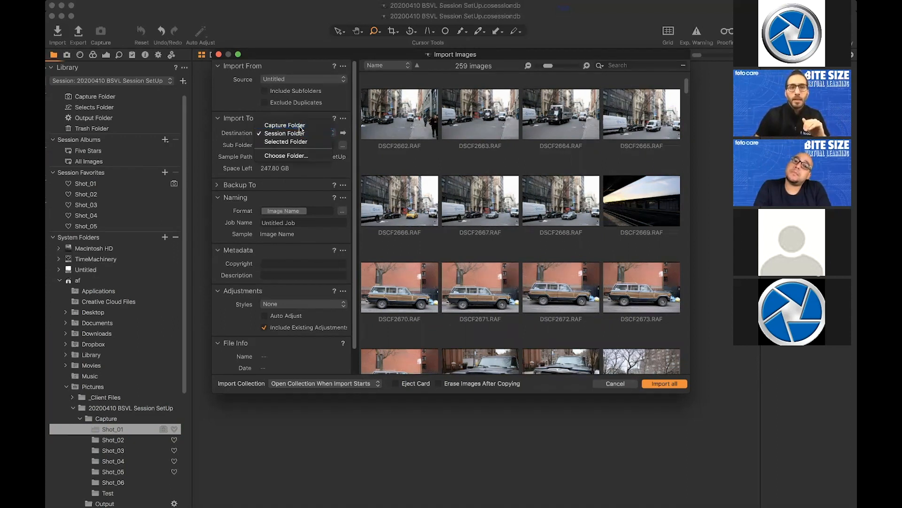
click(301, 126)
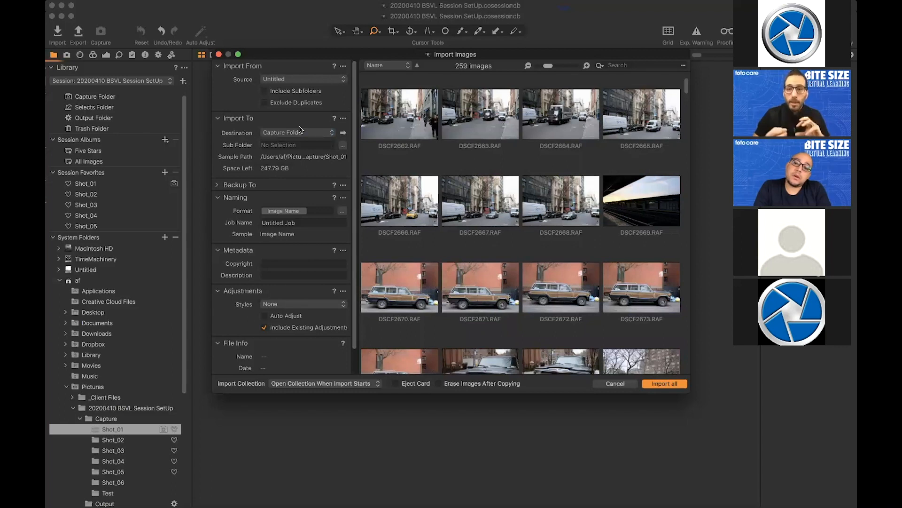
Reveal the import destination folder in Finder, close the Finder windows and return to the import window.
click(344, 135)
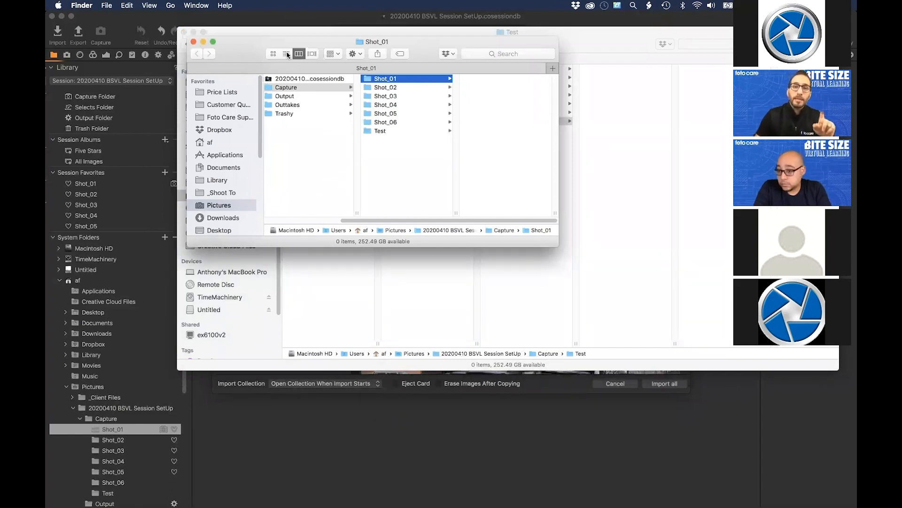
click(193, 42)
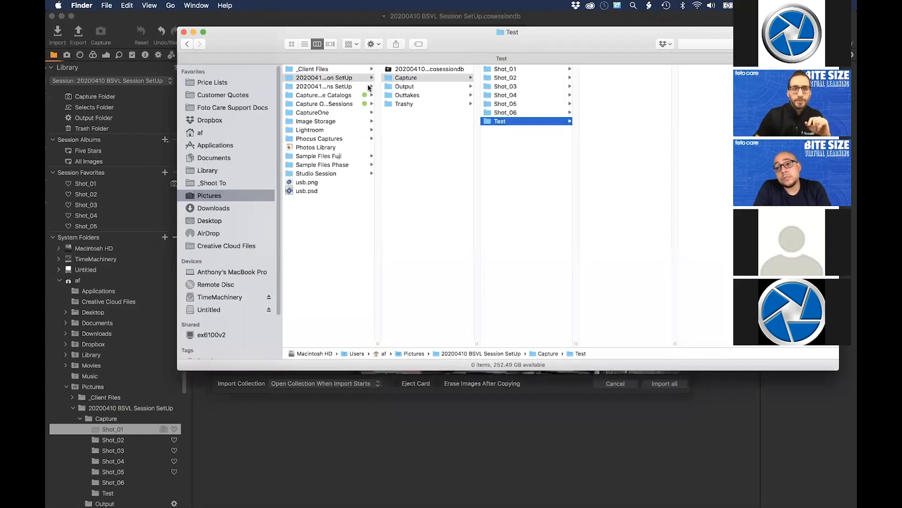
click(207, 21)
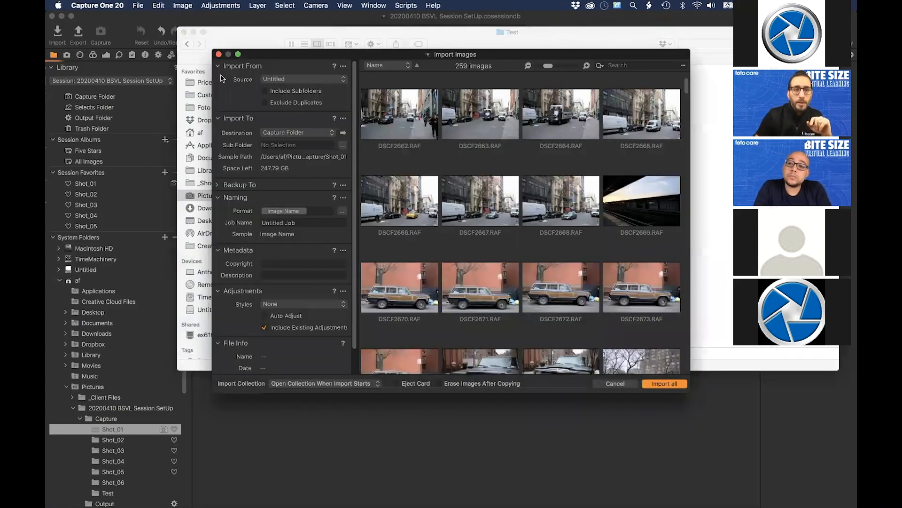
click(183, 32)
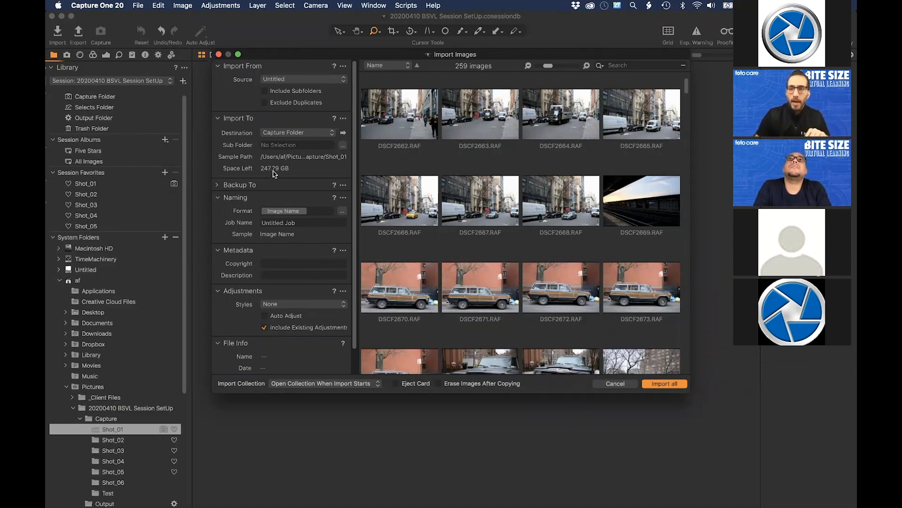
Review the backup options for the image import and collapse that section again.
click(215, 186)
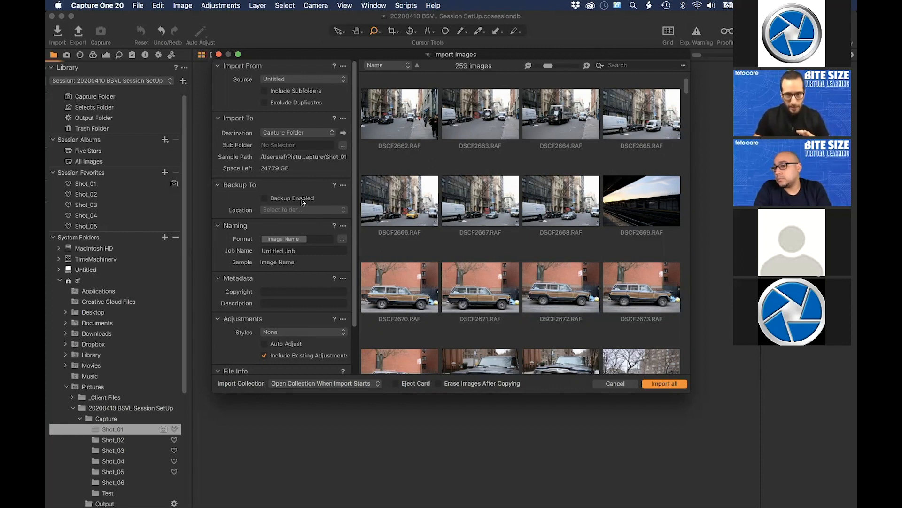
click(218, 187)
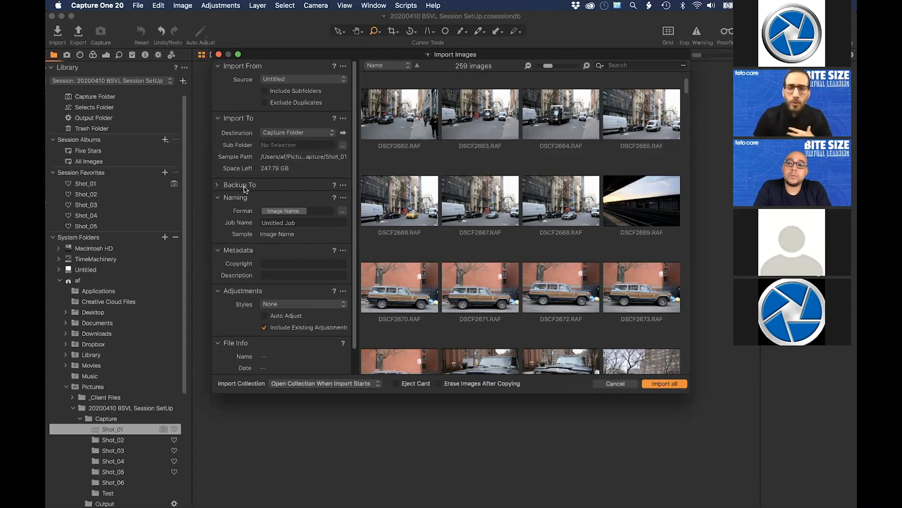
click(218, 185)
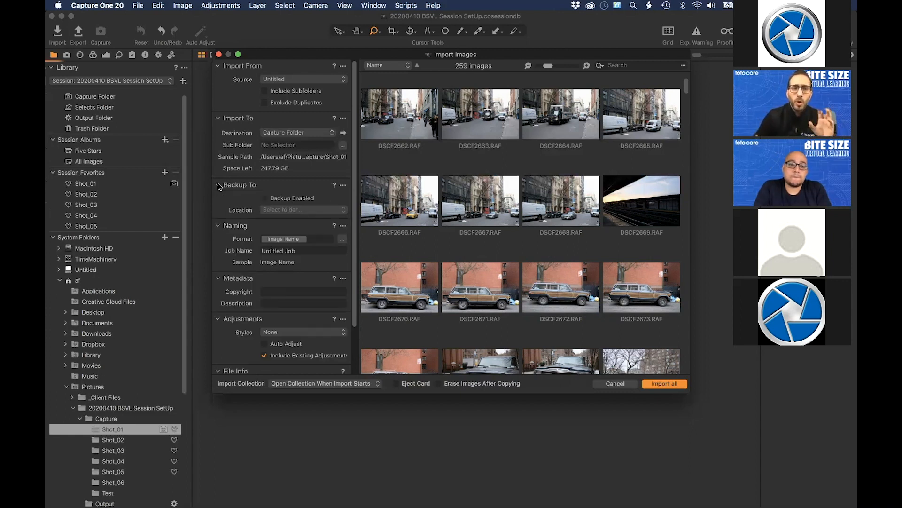
click(219, 186)
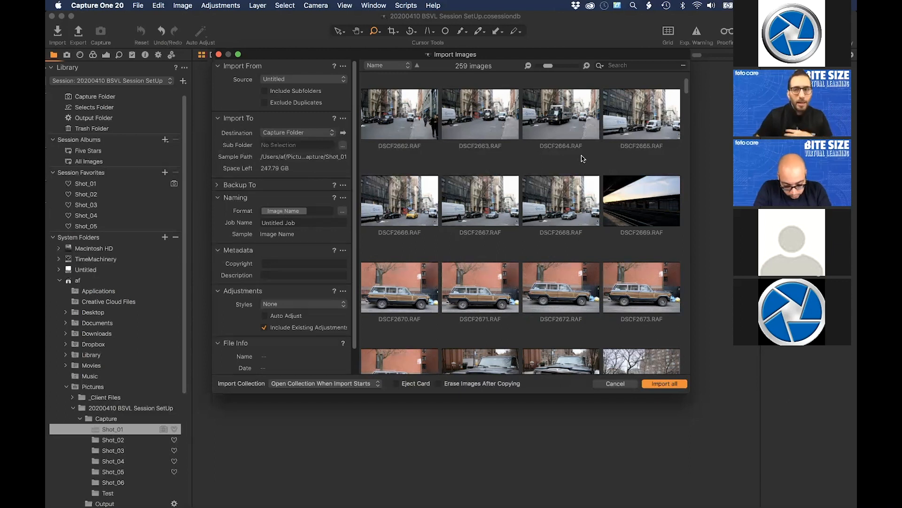
Replace the Image Name token in the import naming format with Destination Folder Name followed by an underscore.
click(342, 213)
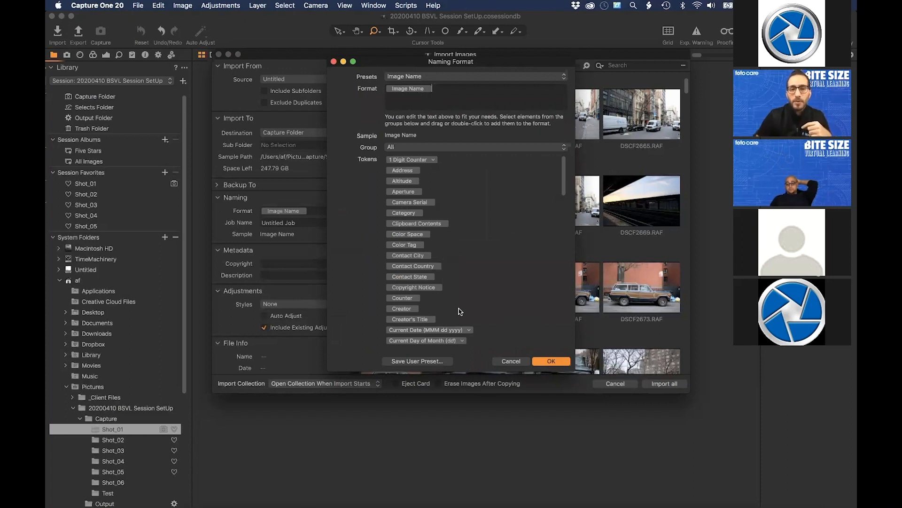
scroll(461, 309, down, 10)
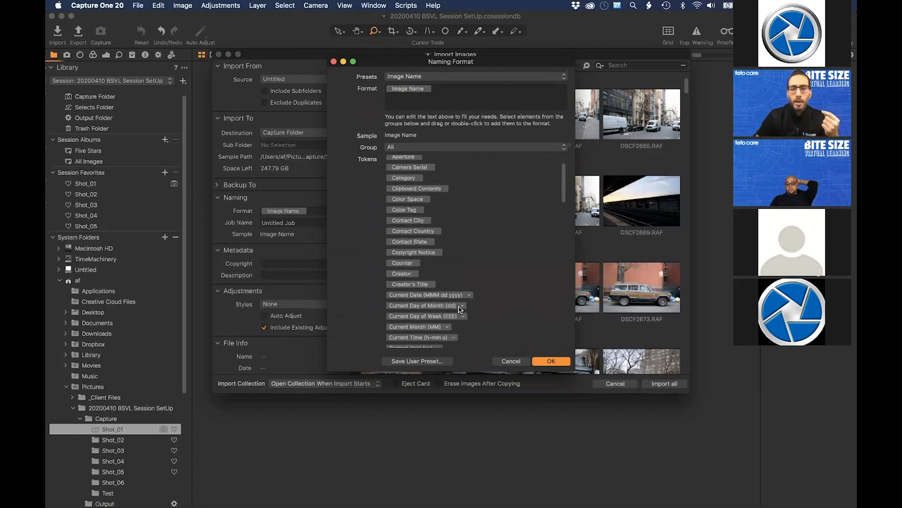
scroll(460, 309, down, 5)
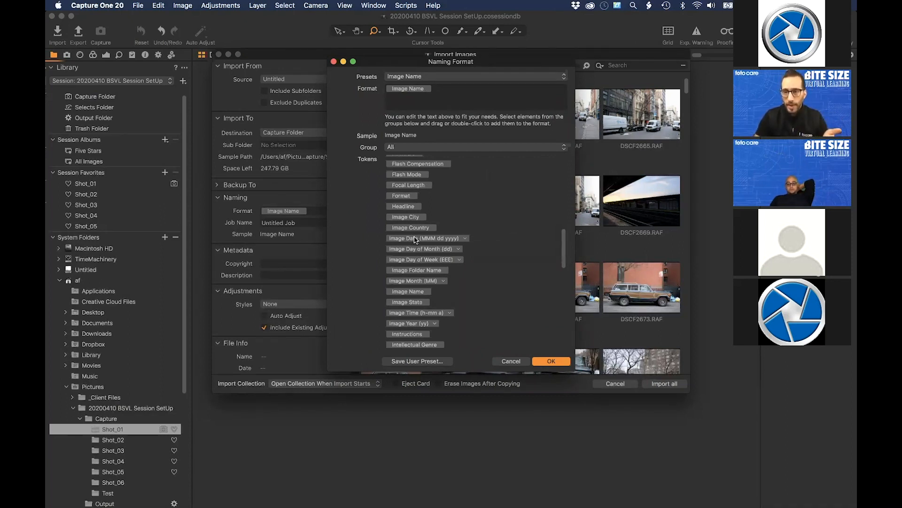
scroll(464, 328, down, 1)
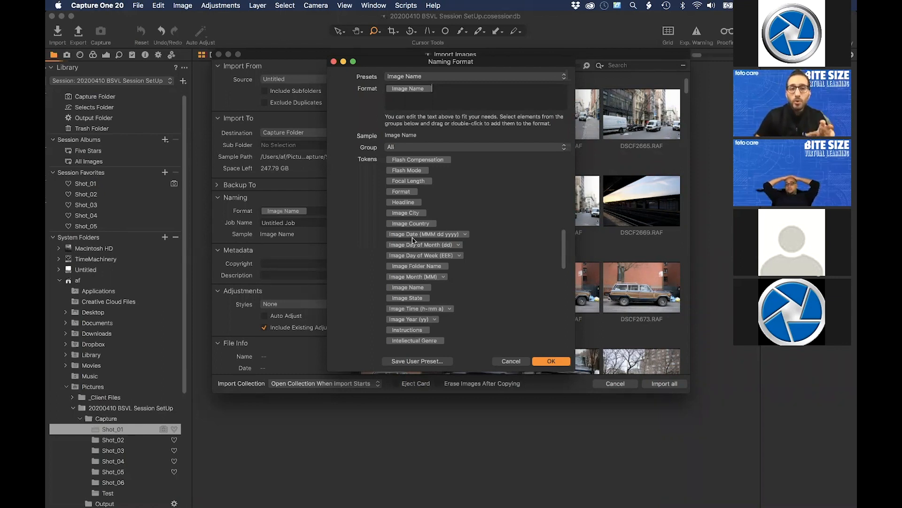
scroll(421, 259, up, 5)
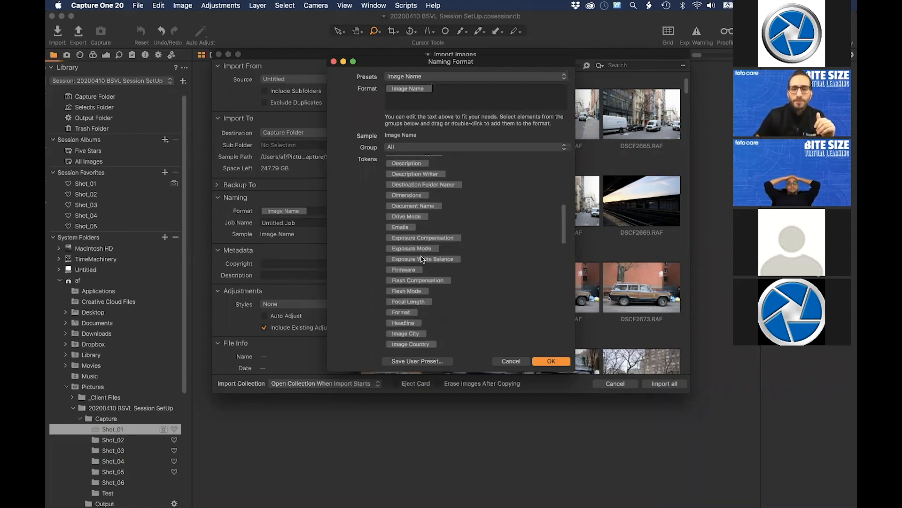
click(417, 89)
key(BackSpace)
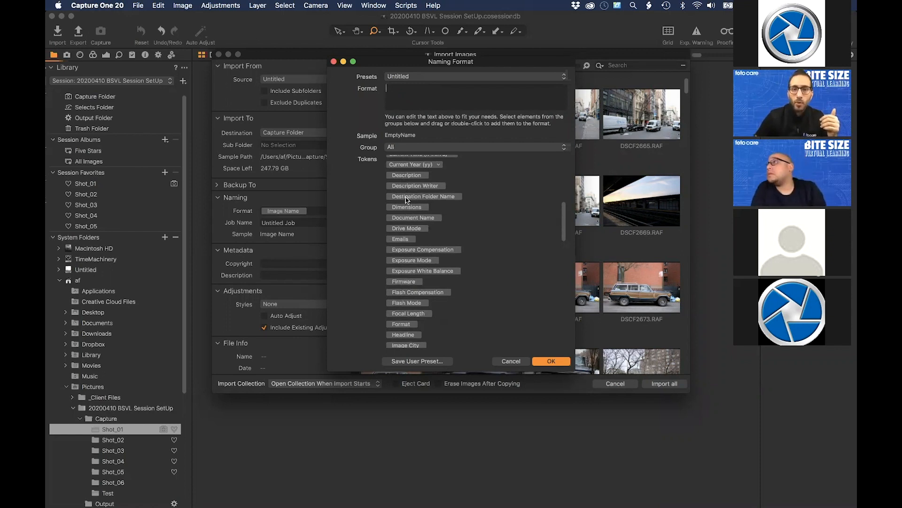
drag(407, 200, 411, 88)
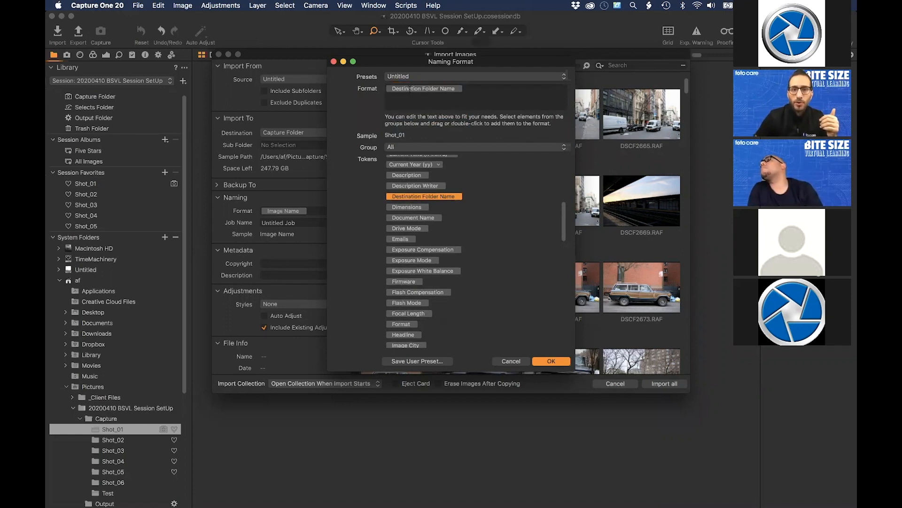
click(484, 88)
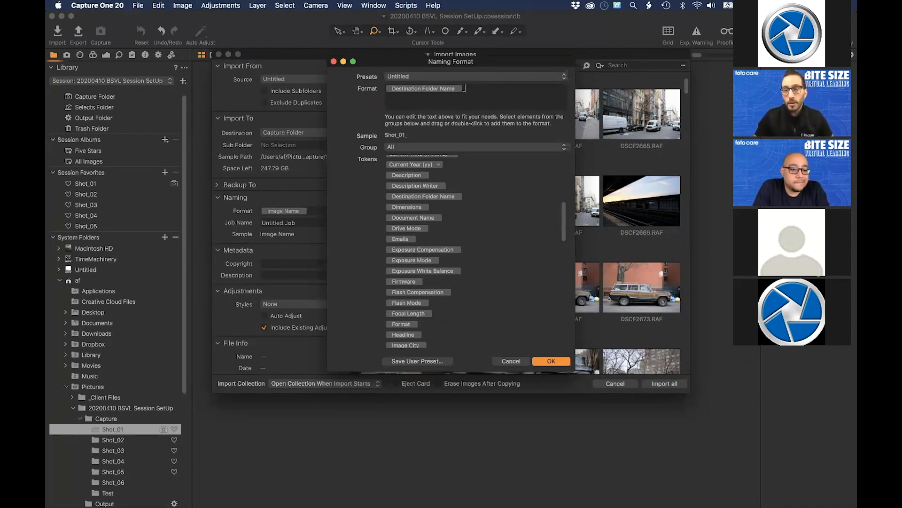
Append a counter token after the underscore in the naming format and set it to 3 Digit Counter.
scroll(466, 251, up, 5)
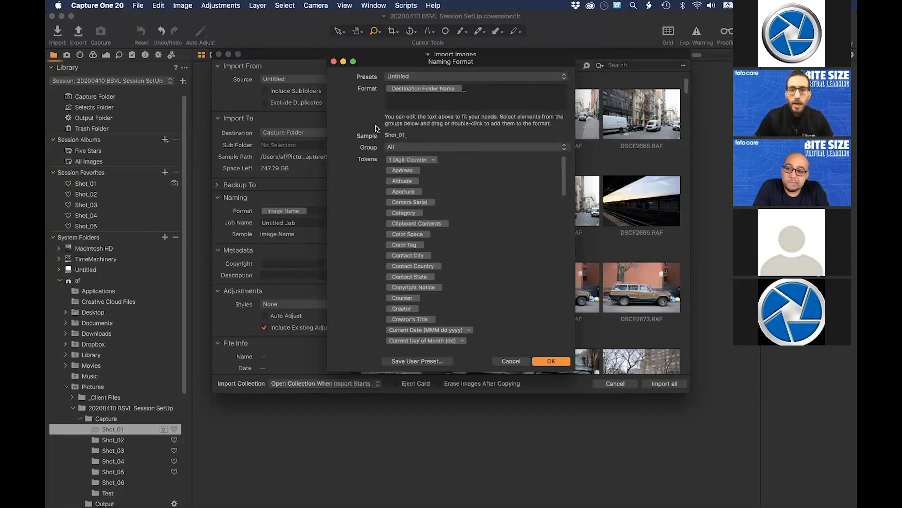
drag(401, 163, 491, 94)
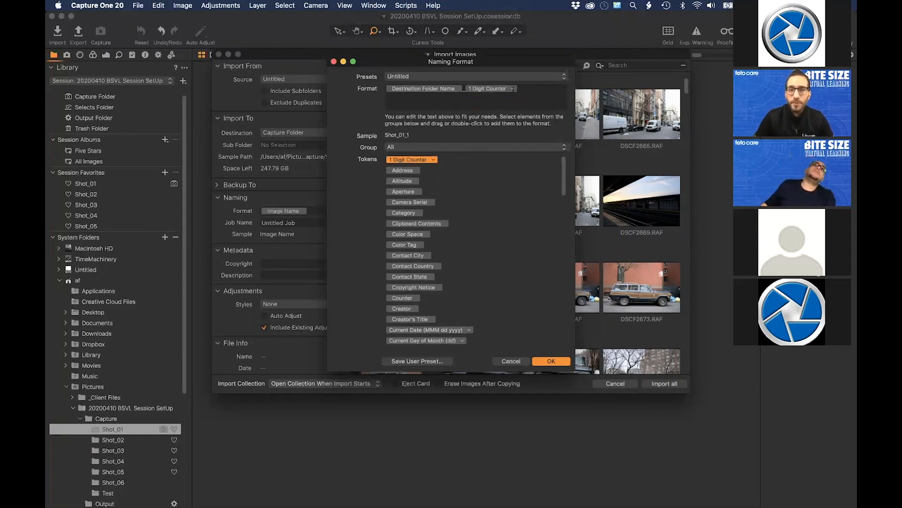
click(513, 89)
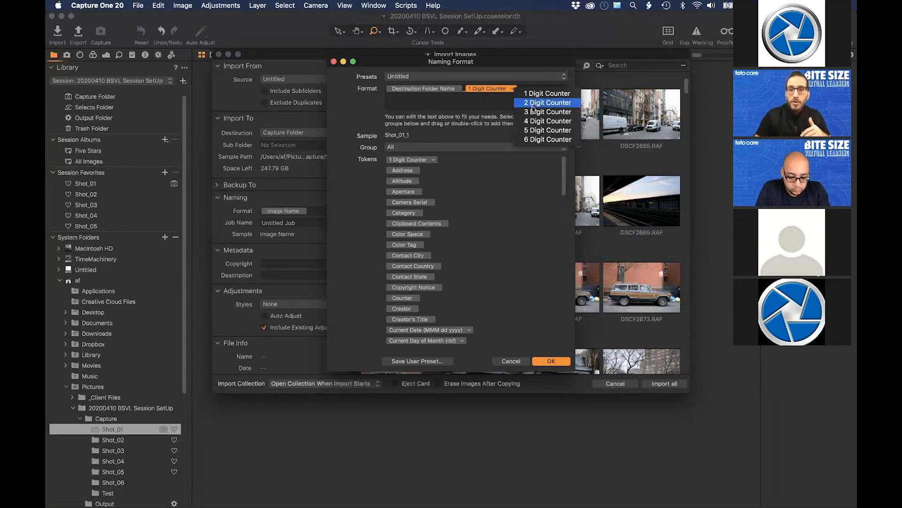
click(545, 111)
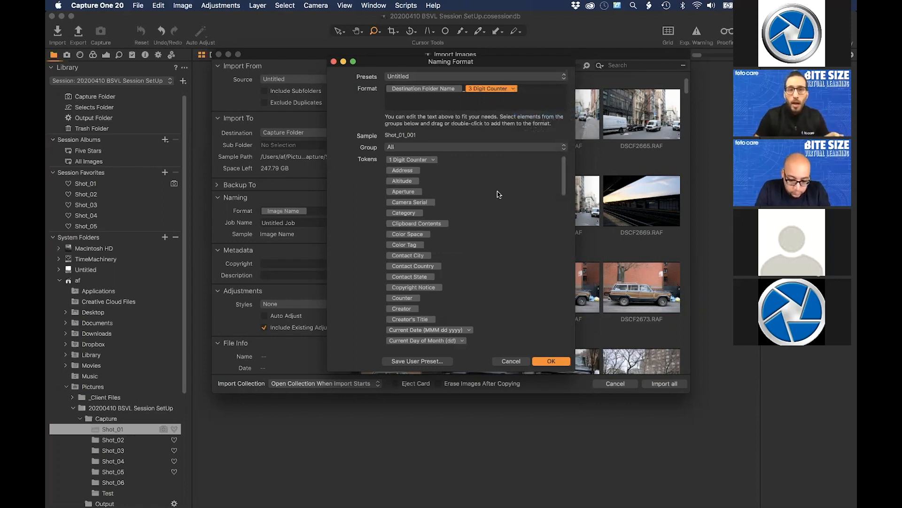
Save the naming format as user preset "Folder Name + 3 Digit" and apply it to the import.
click(530, 77)
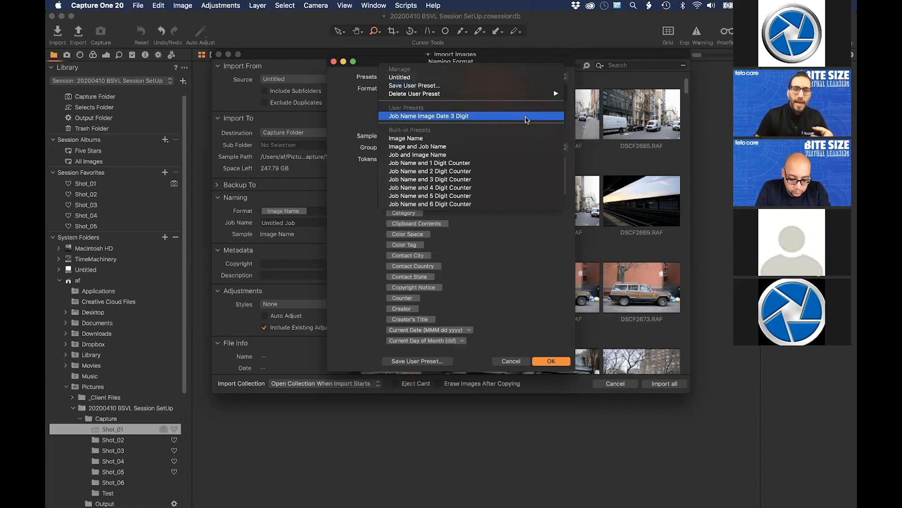
click(521, 85)
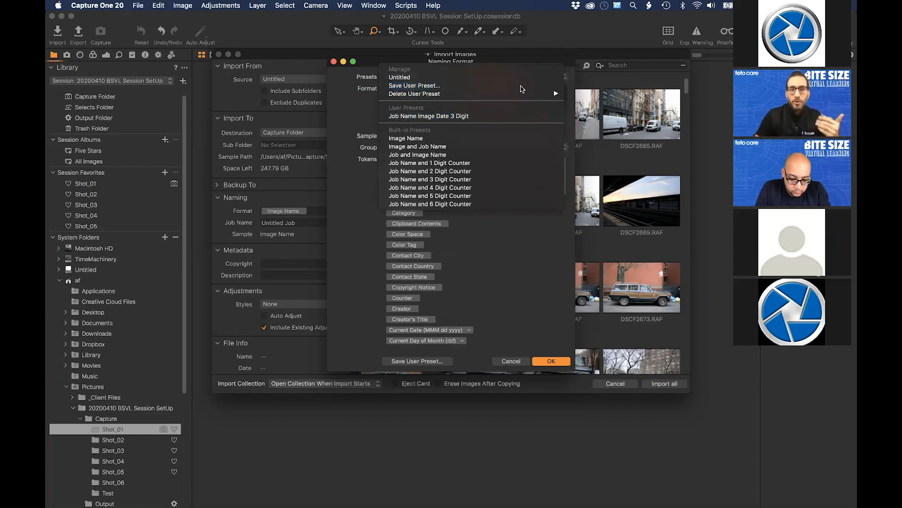
text(Fo)
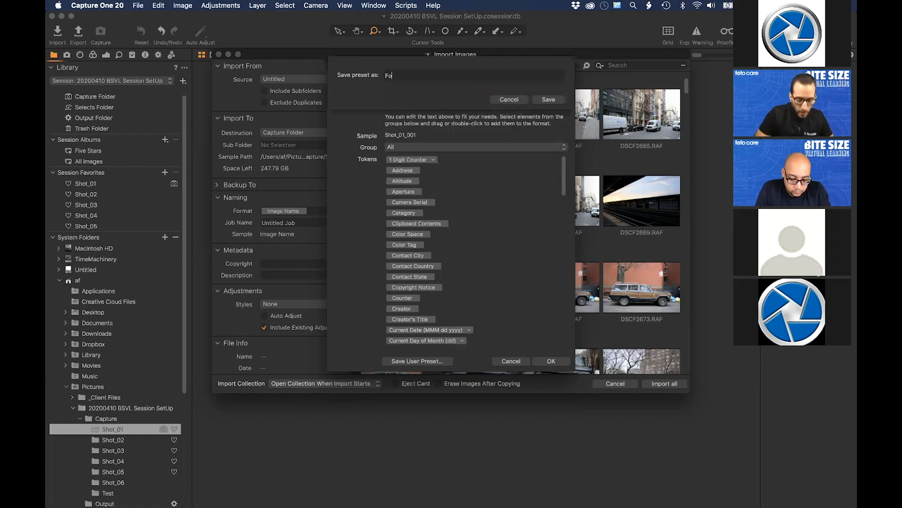
text(lder Name + 3 Digit)
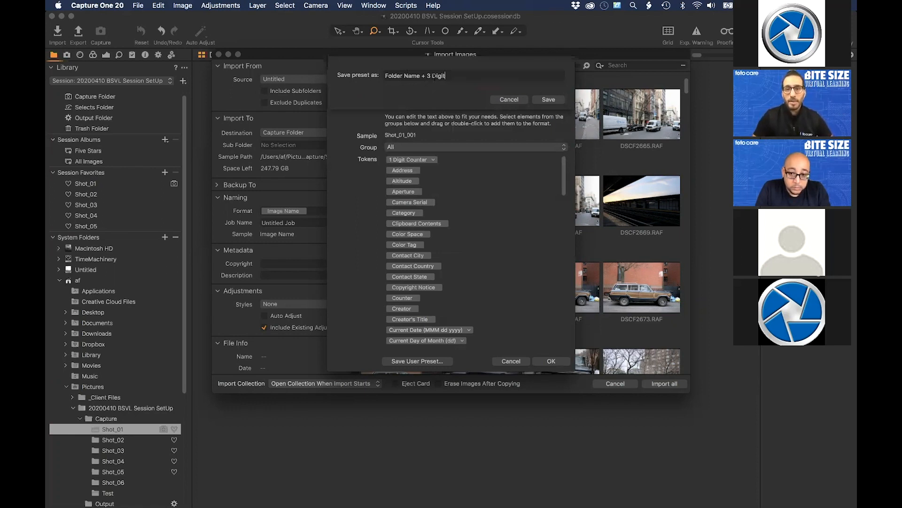
click(548, 99)
click(562, 363)
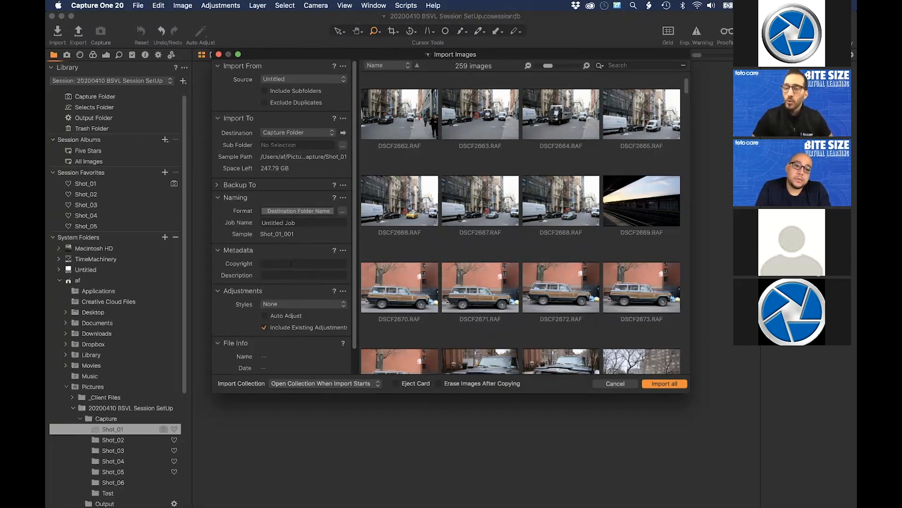
Look through the user and built-in styles and the user presets available for import adjustments, leaving the choice unchanged.
click(283, 309)
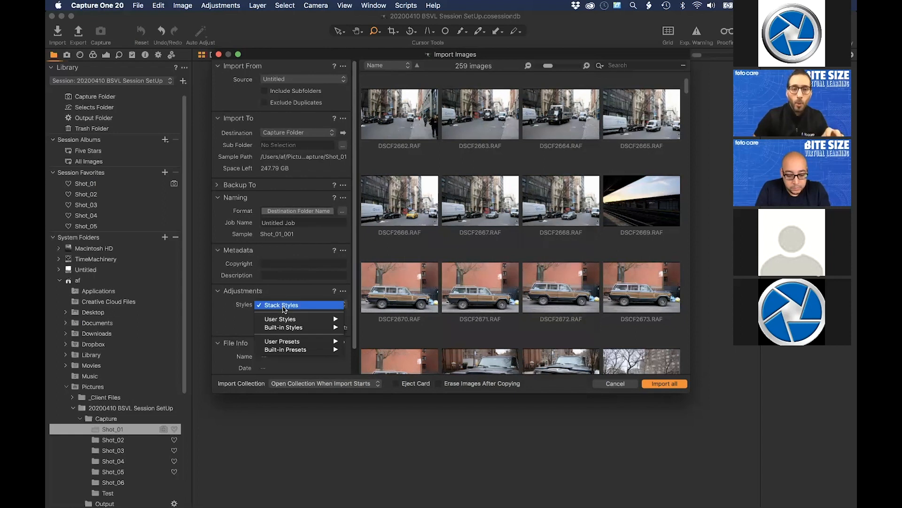
mouse_move(287, 319)
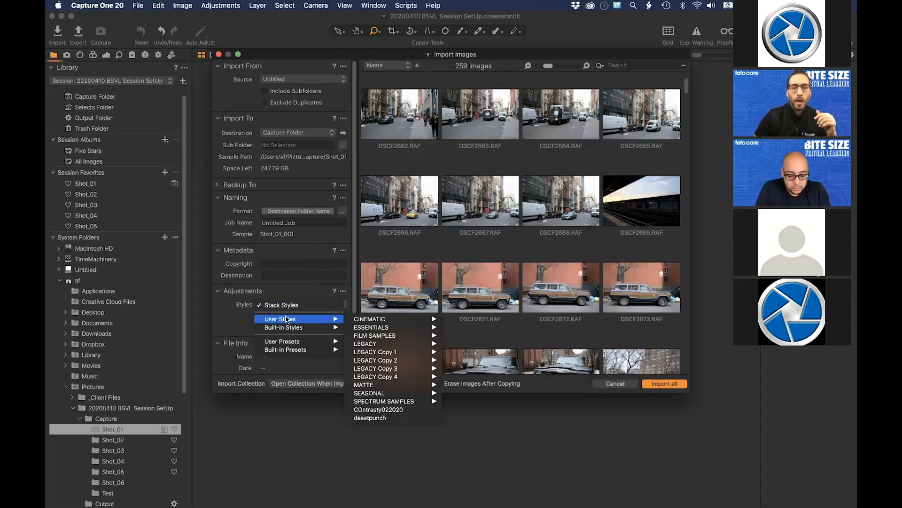
mouse_move(372, 328)
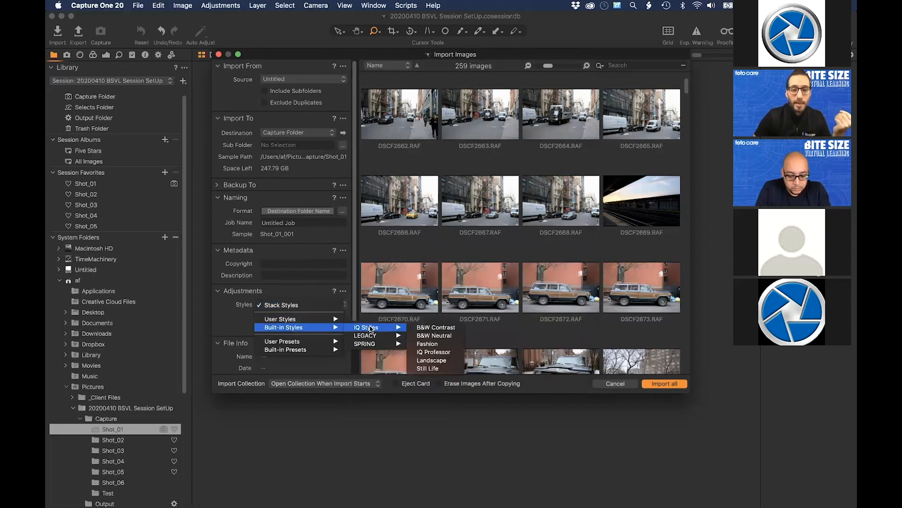
mouse_move(324, 345)
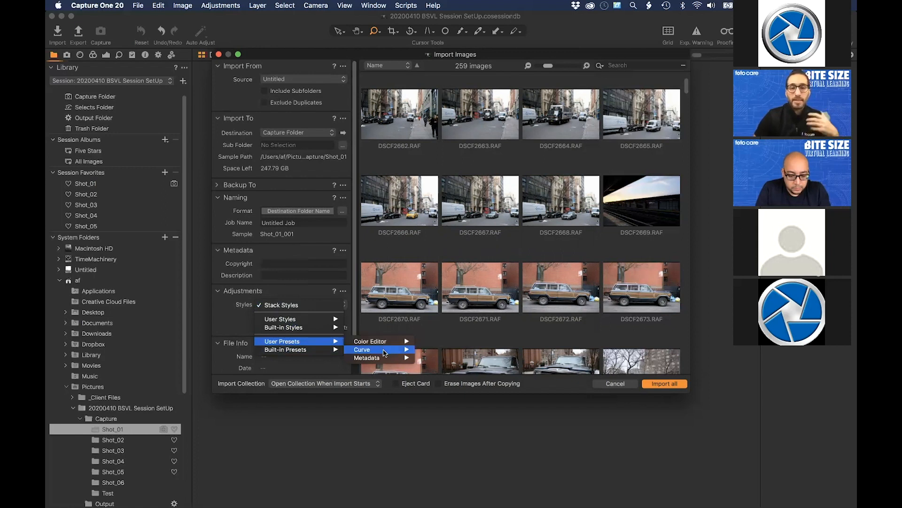
mouse_move(386, 346)
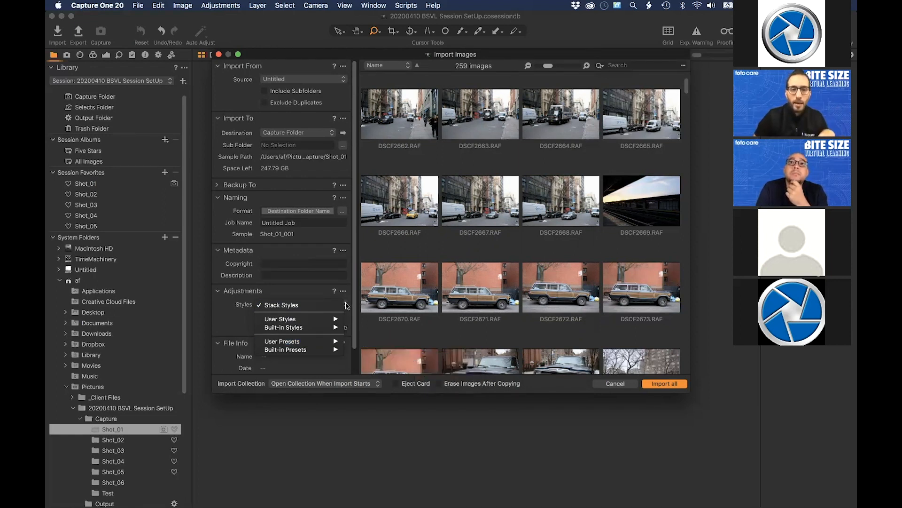
click(301, 295)
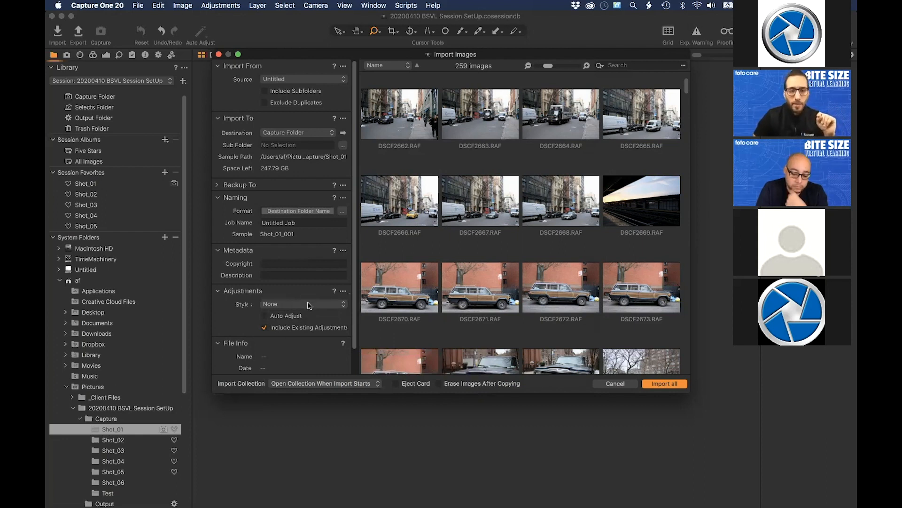
click(301, 306)
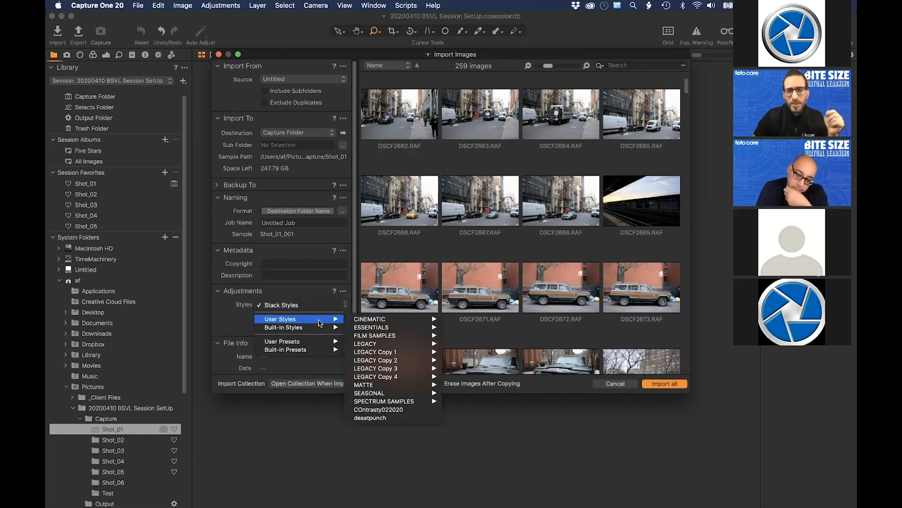
mouse_move(331, 320)
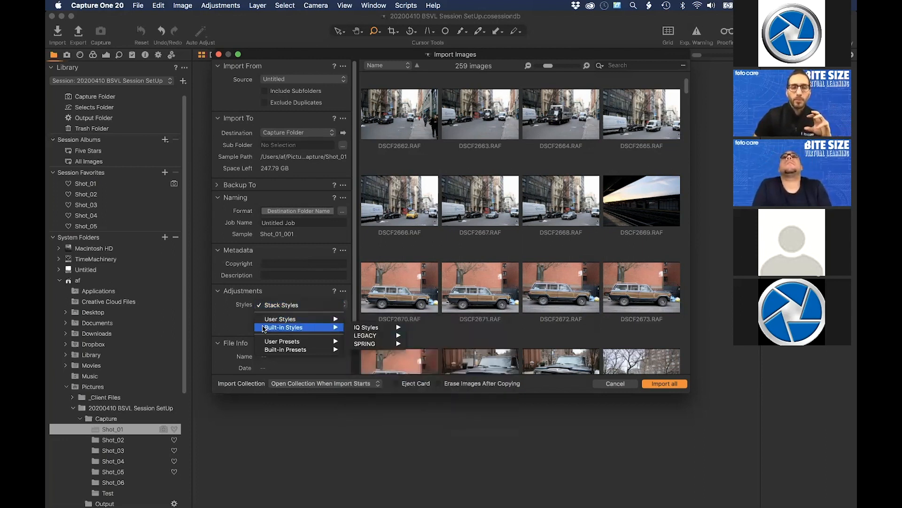
click(235, 324)
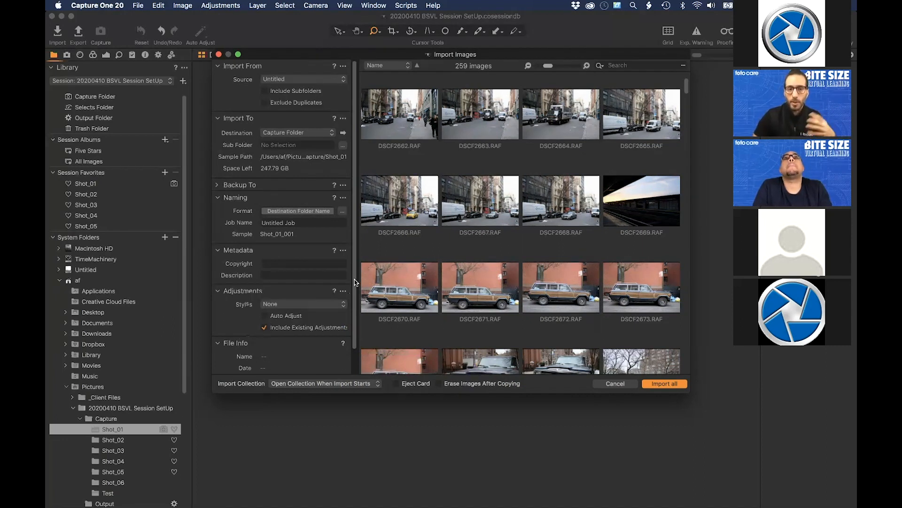
Select the card images DSCF2670 through DSCF2676 for import and add DSCF2682 to the selection.
scroll(355, 282, down, 2)
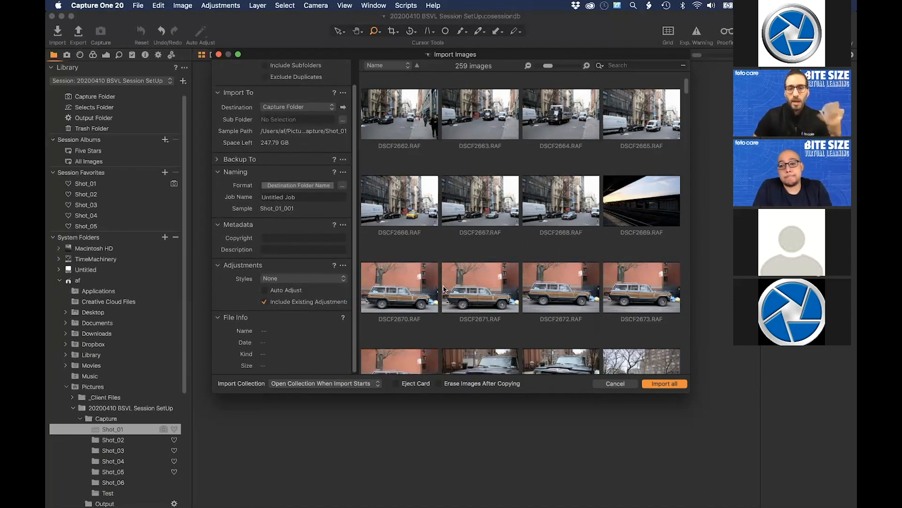
click(418, 295)
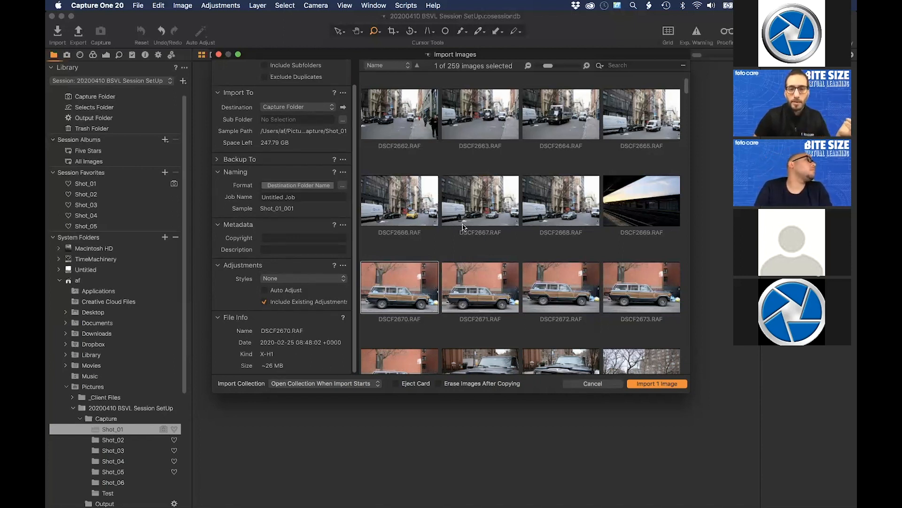
scroll(508, 276, down, 3)
shift+click(543, 306)
scroll(651, 302, down, 5)
scroll(647, 301, down, 5)
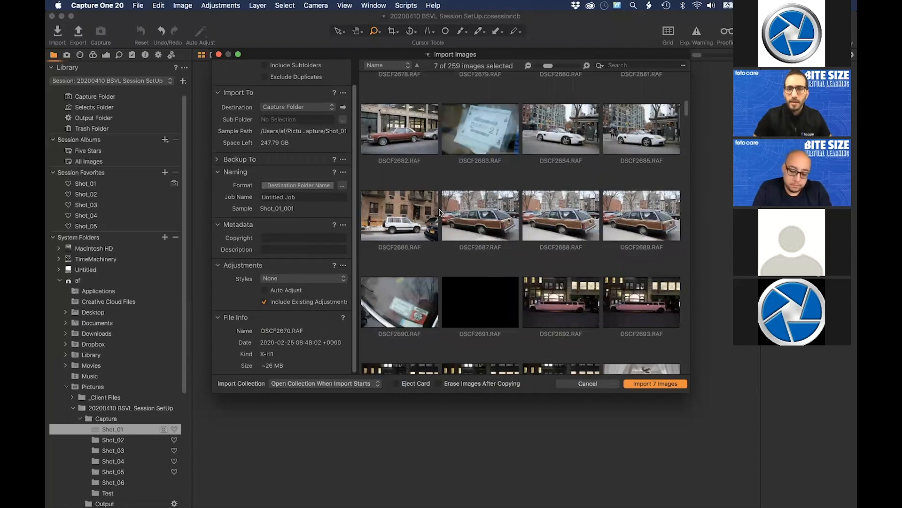
scroll(441, 212, up, 3)
super+click(408, 242)
Add DSCF2777, DSCF2781, DSCF2791 and DSCF2798 to the selection and import the selected images.
scroll(487, 286, down, 10)
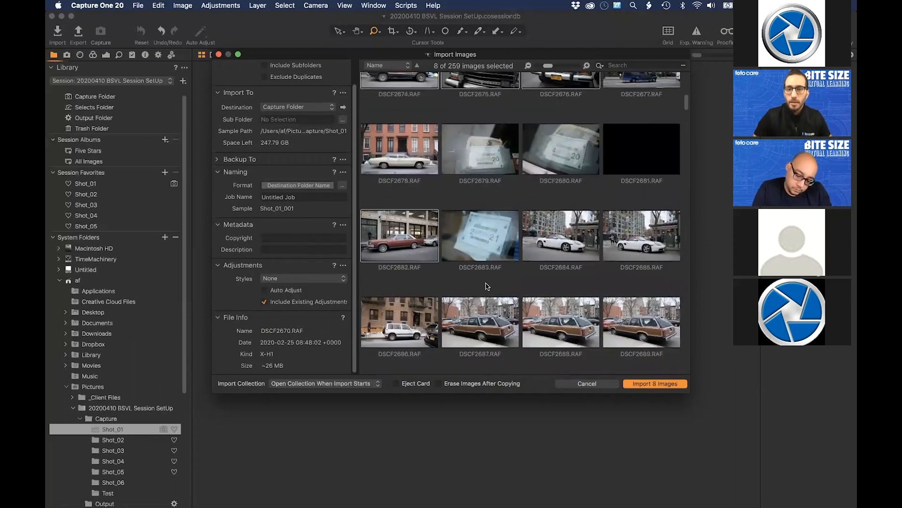
scroll(487, 286, down, 15)
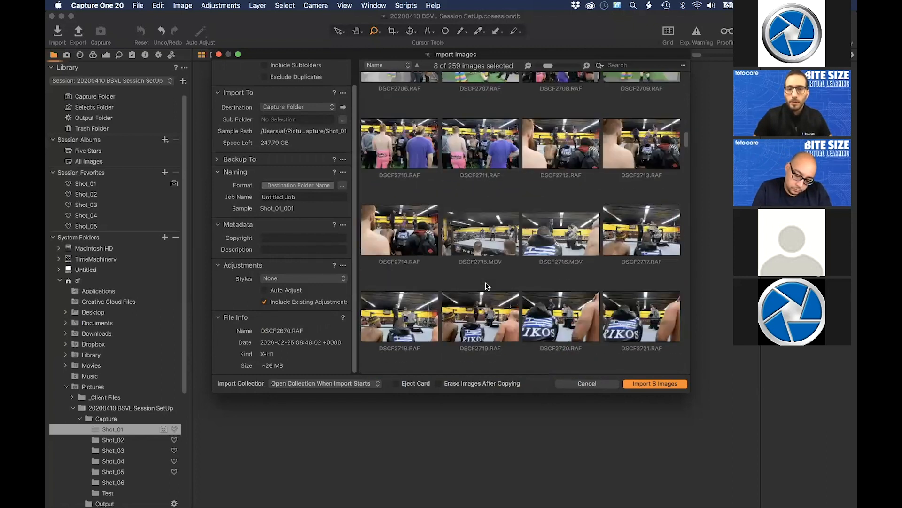
scroll(487, 286, down, 8)
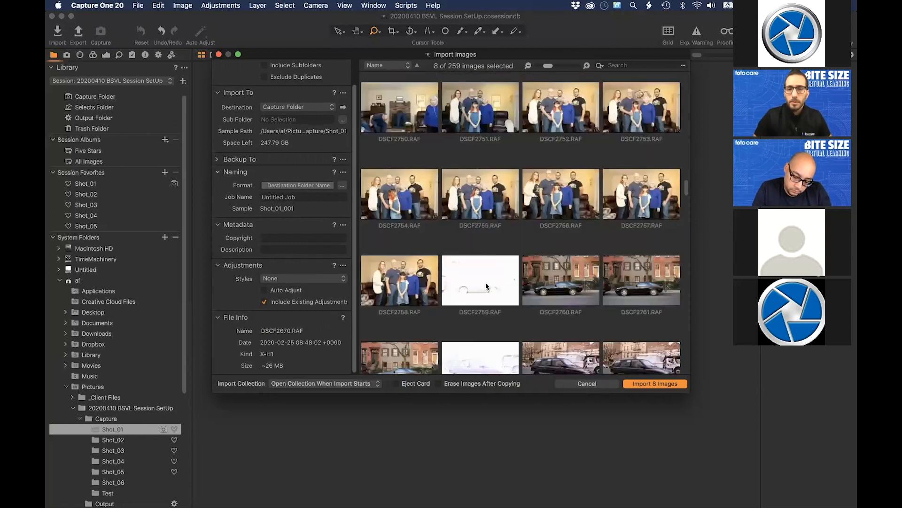
scroll(486, 286, down, 4)
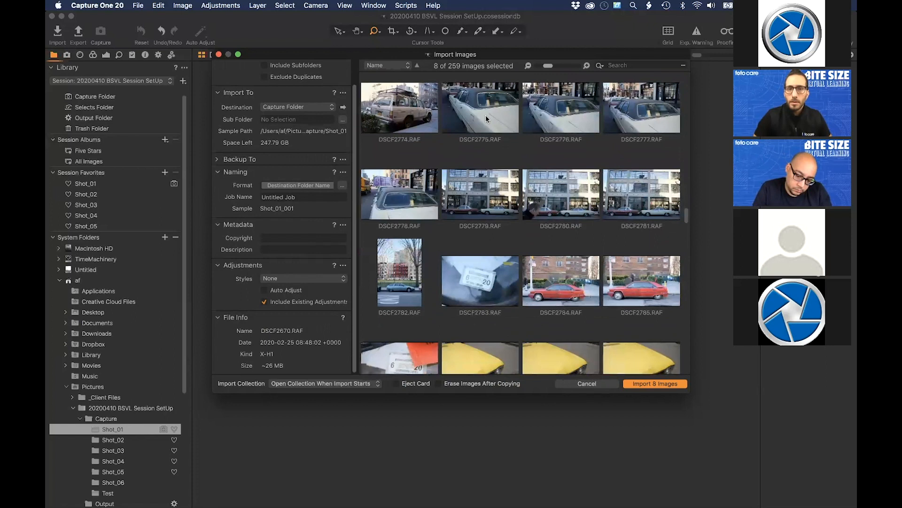
super+click(626, 131)
super+click(623, 203)
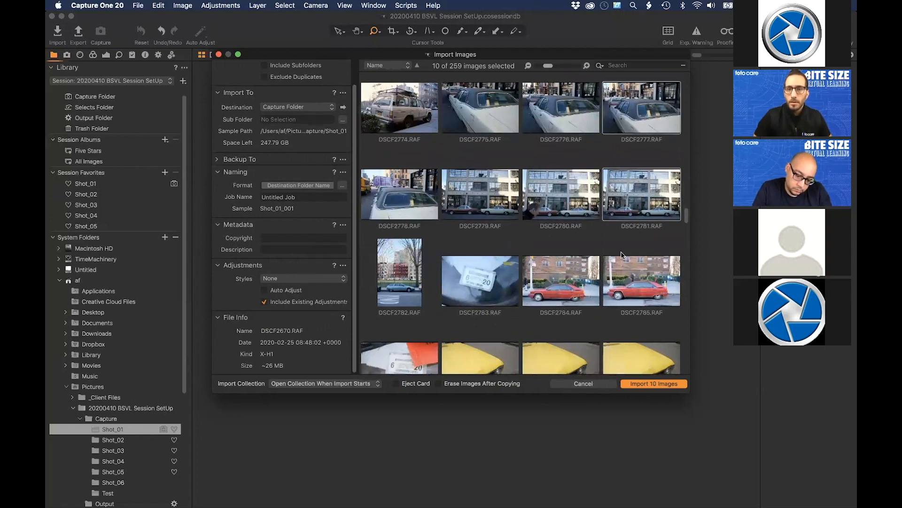
scroll(654, 186, down, 5)
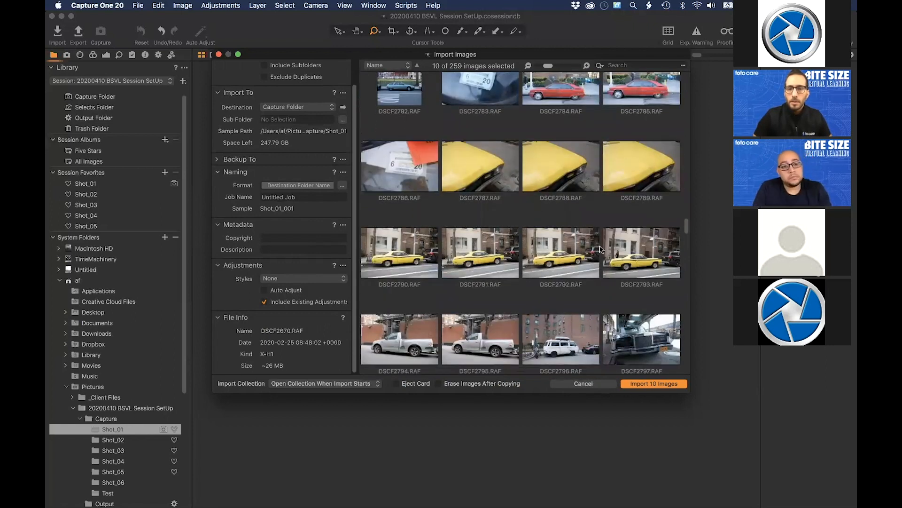
super+click(484, 264)
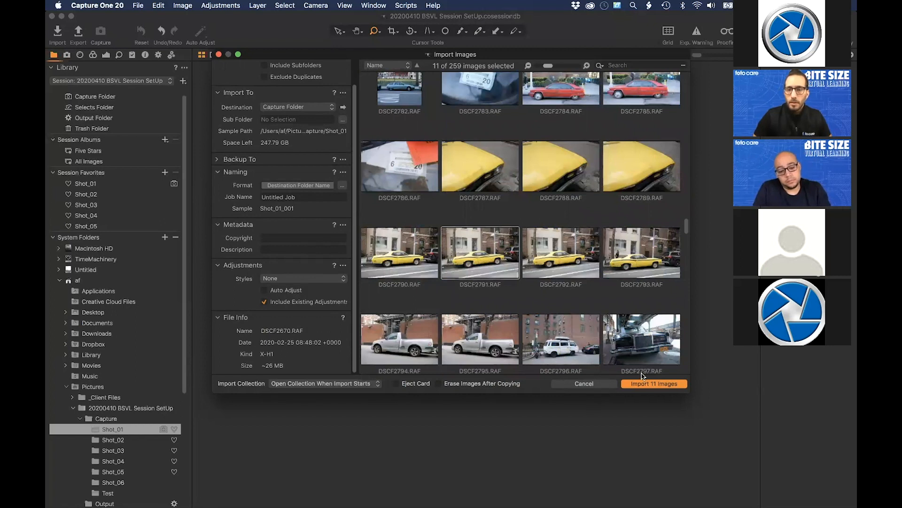
scroll(456, 256, down, 5)
super+click(416, 233)
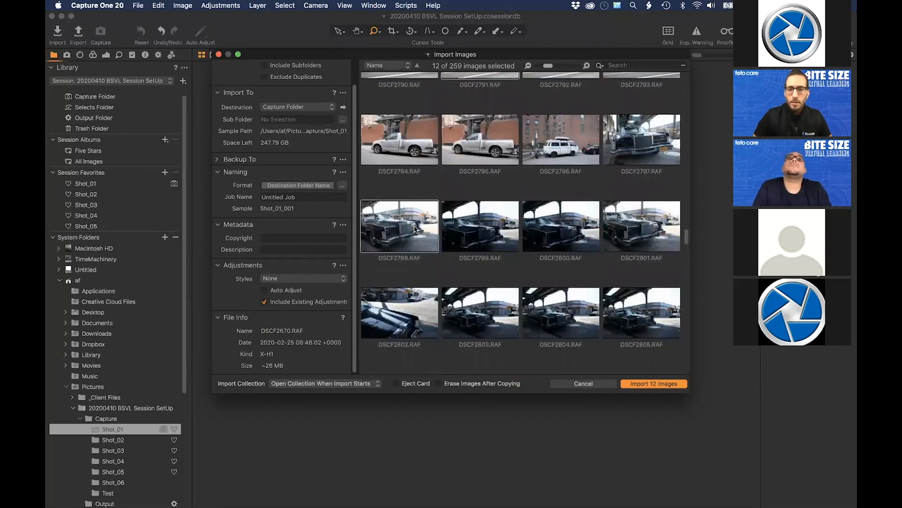
click(645, 384)
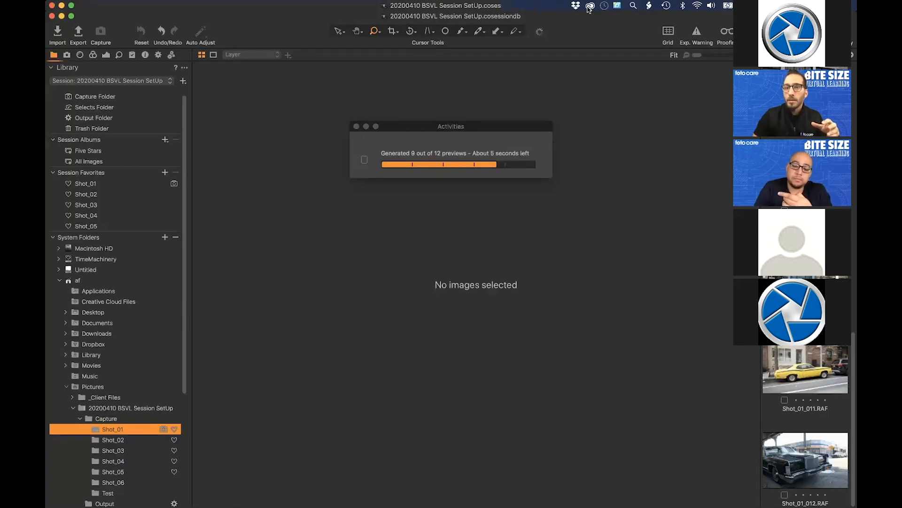
Go through images Shot_01_008 to Shot_01_012, rating Shot_01_009 and Shot_01_011 three stars and Shot_01_012 five stars.
click(805, 86)
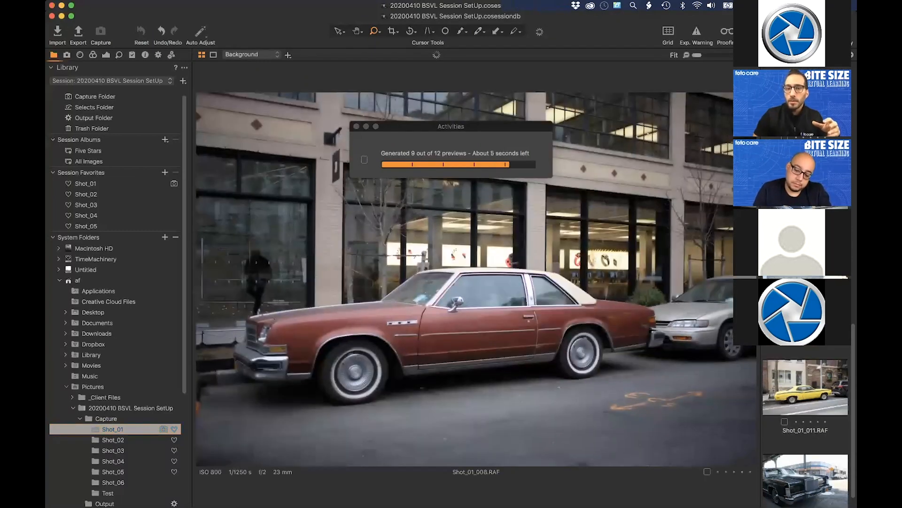
key(Down)
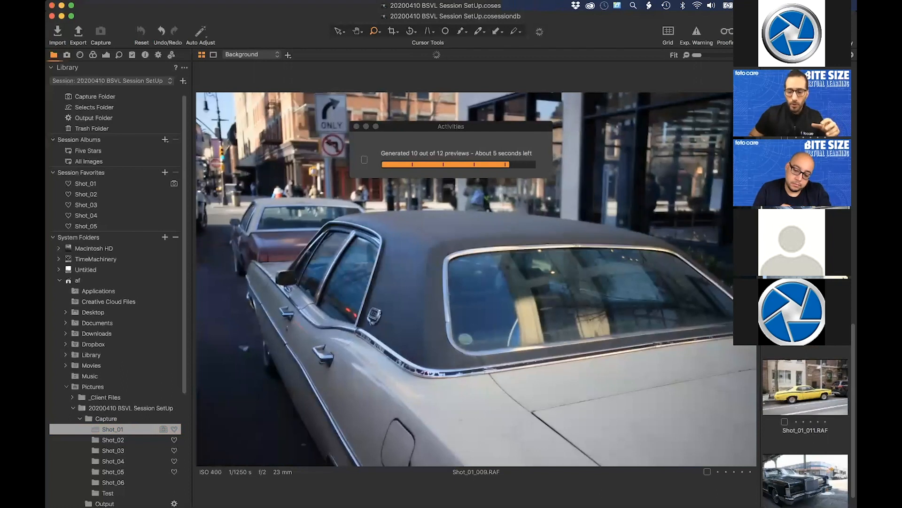
key(Down)
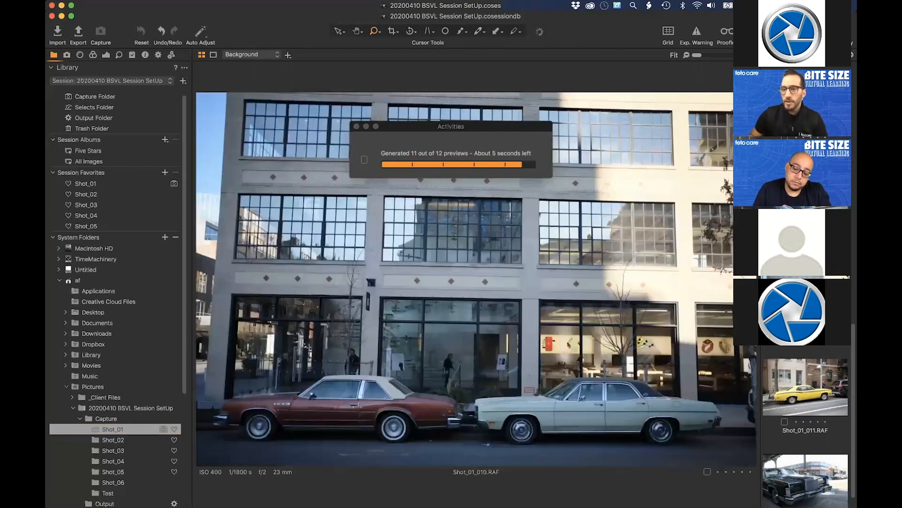
key(Down)
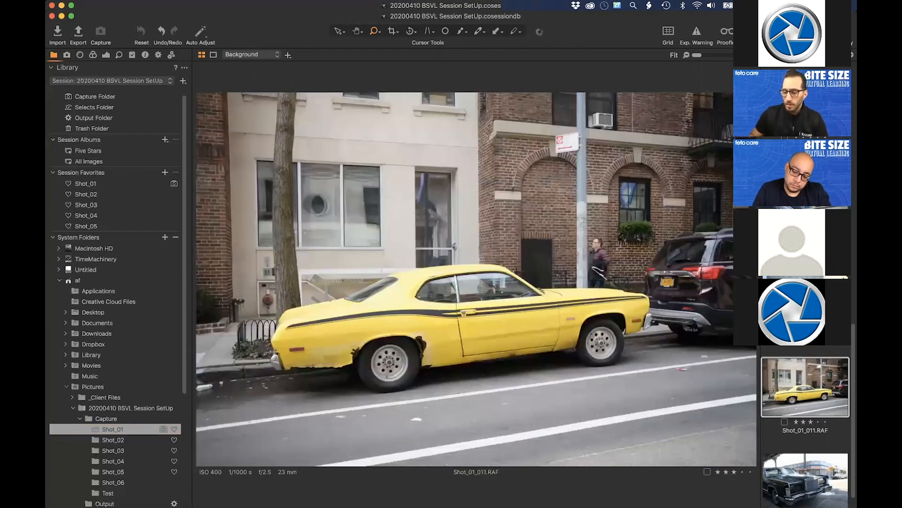
key(Down)
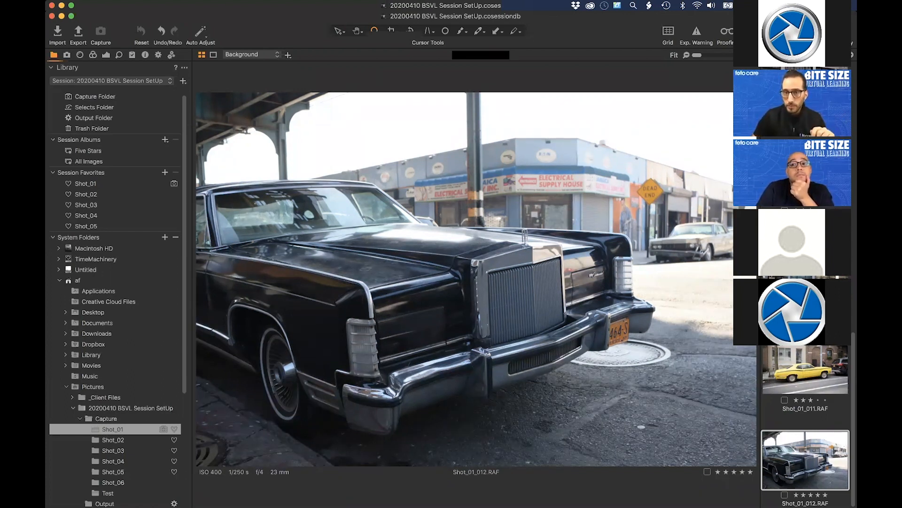
Assign the Green color tag to image Shot_01_008.
scroll(807, 391, up, 5)
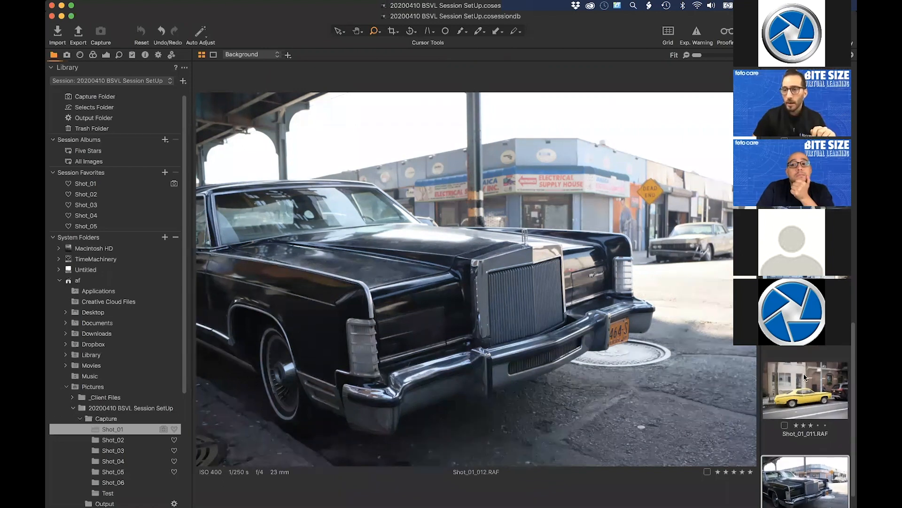
click(785, 350)
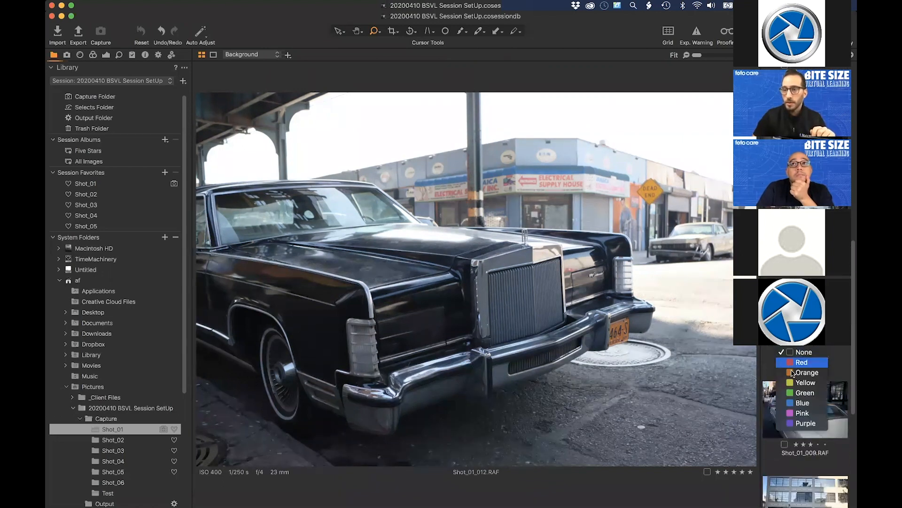
click(795, 392)
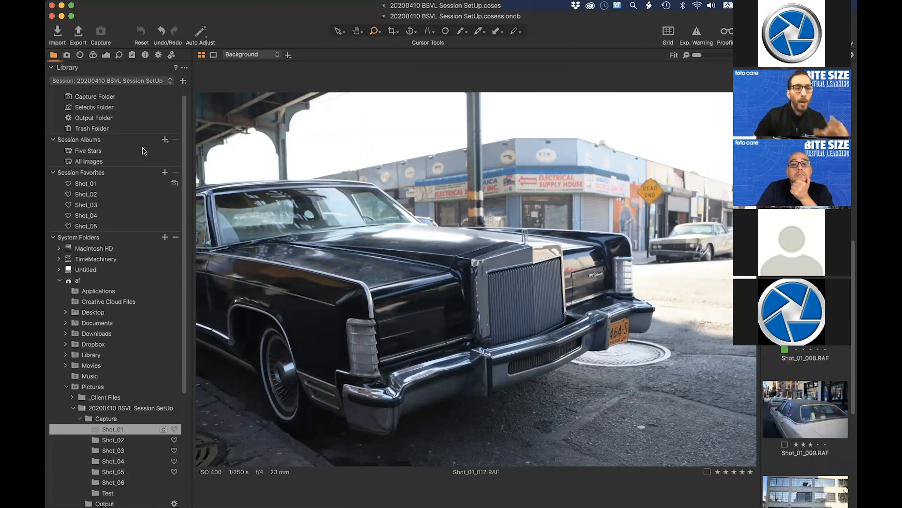
View the contents of the All Images and Five Stars session albums.
click(106, 163)
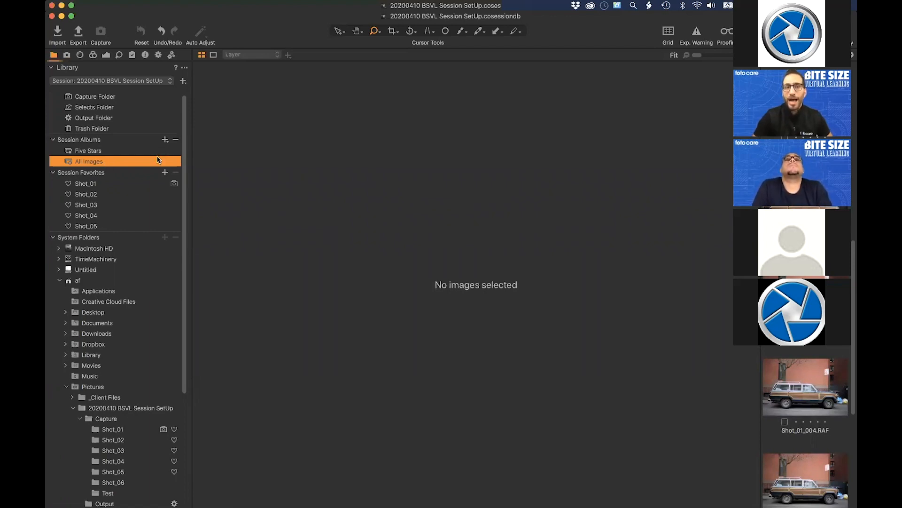
click(113, 152)
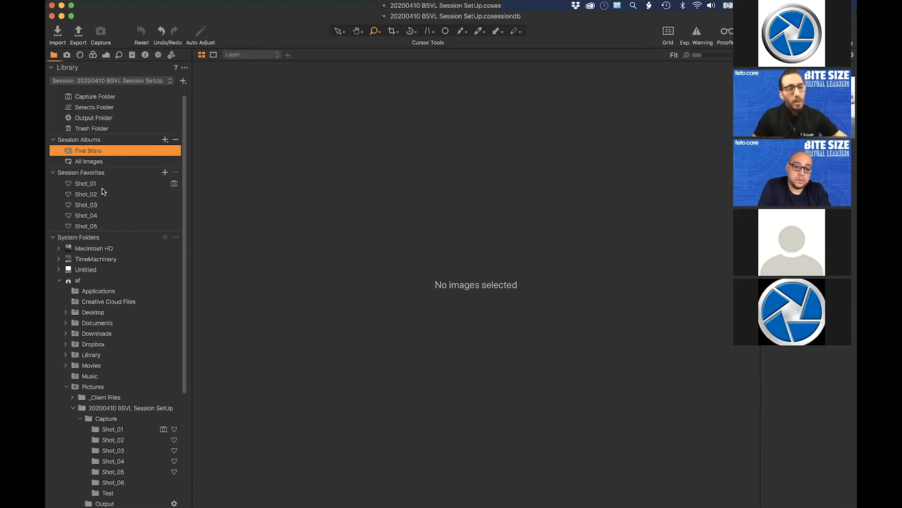
Create a new smart album in the session albums and name it "3+ Stars".
click(164, 140)
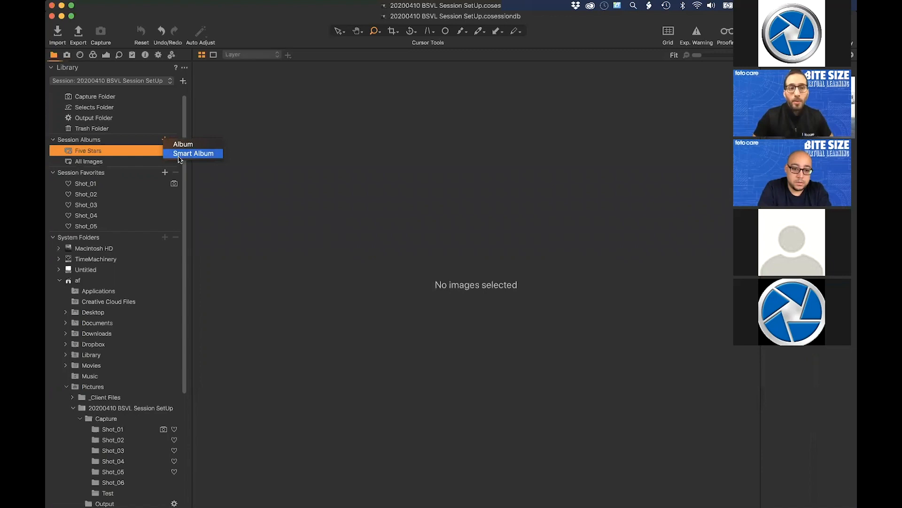
click(193, 152)
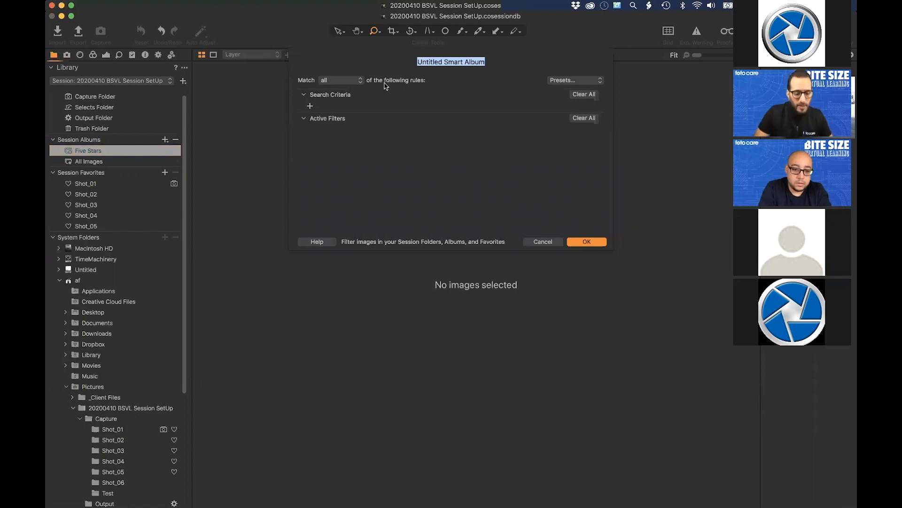
text(3+)
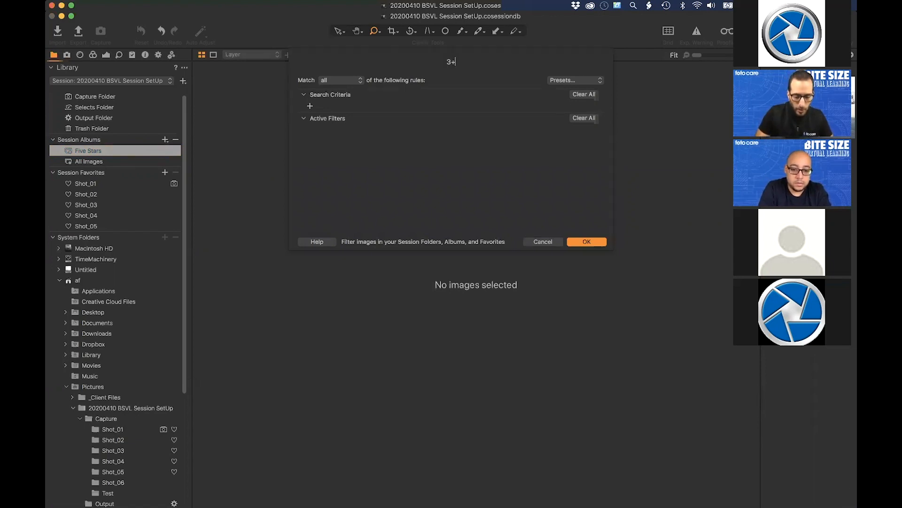
text( Stars)
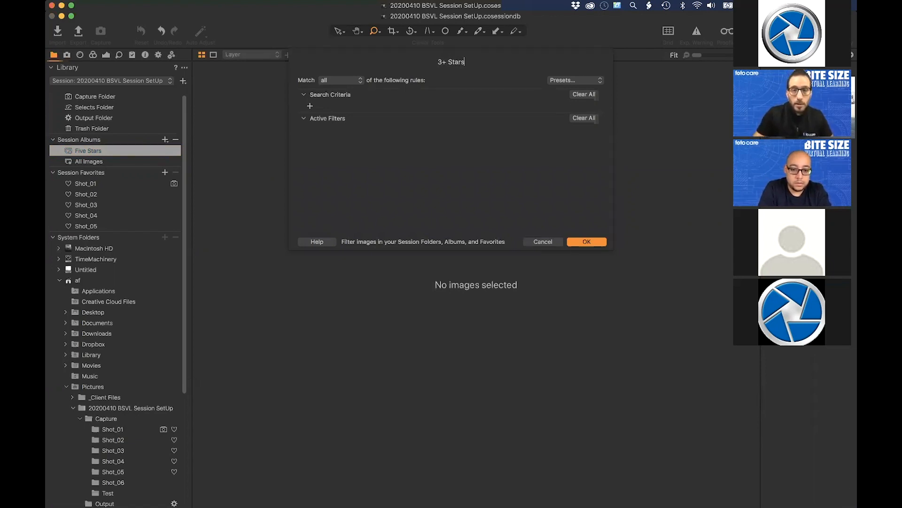
Add the rule Rating is greater than or equal to three stars, then save and open the 3+ Stars album.
click(310, 105)
click(311, 106)
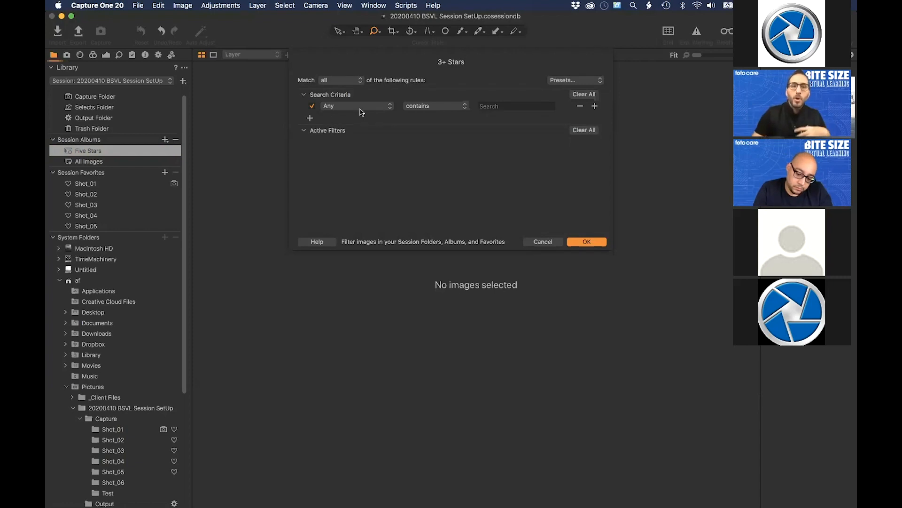
click(362, 112)
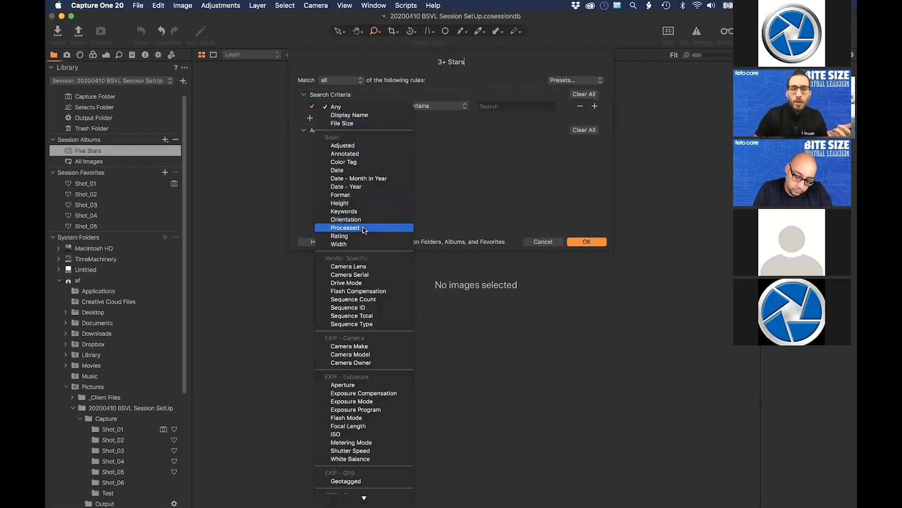
click(444, 176)
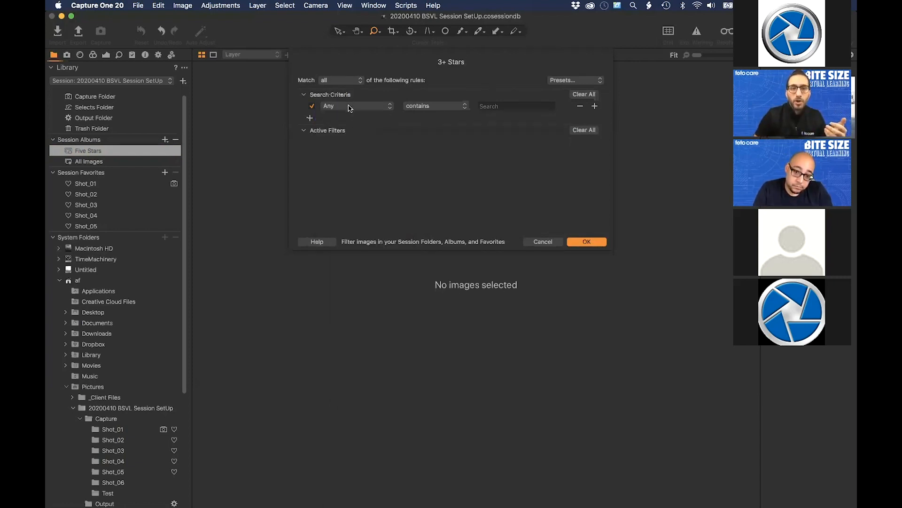
click(350, 109)
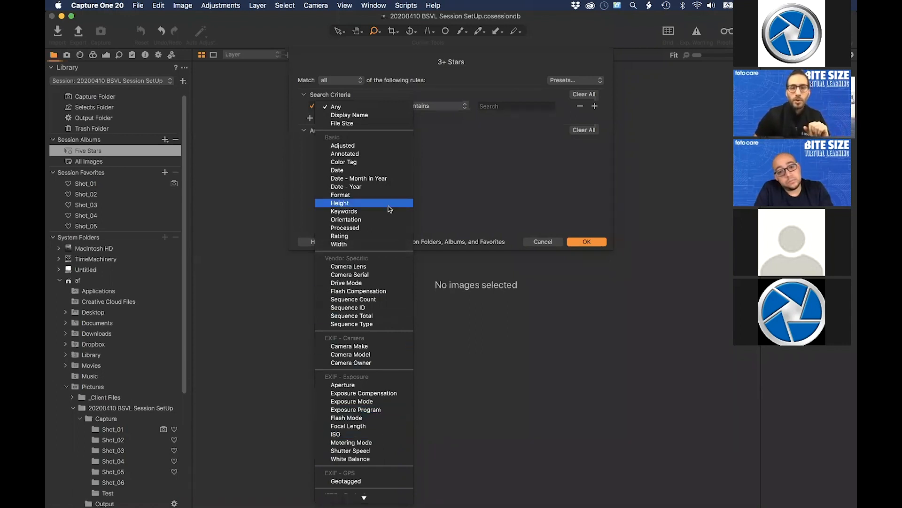
click(374, 236)
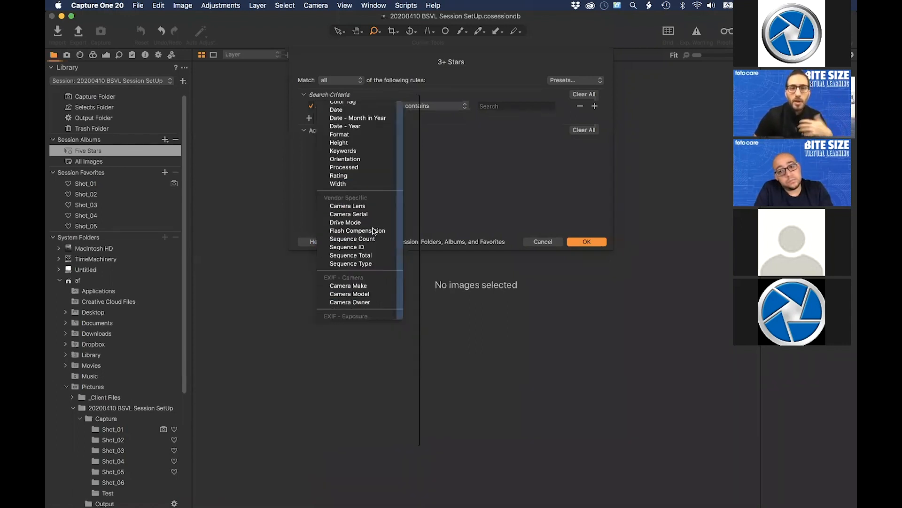
click(429, 107)
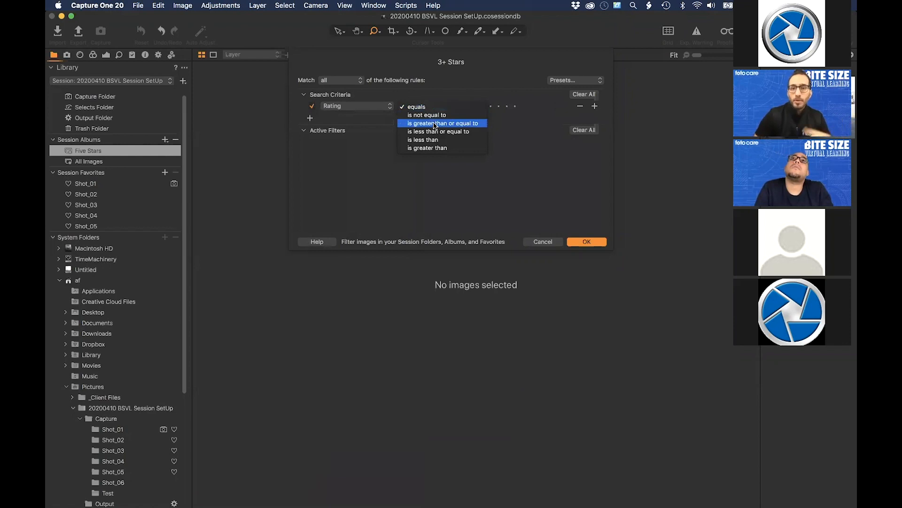
click(443, 124)
click(499, 107)
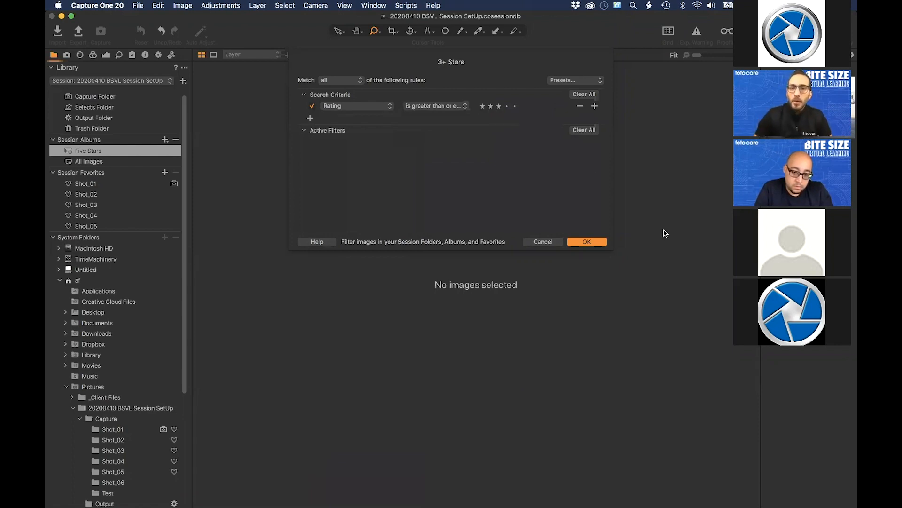
click(587, 241)
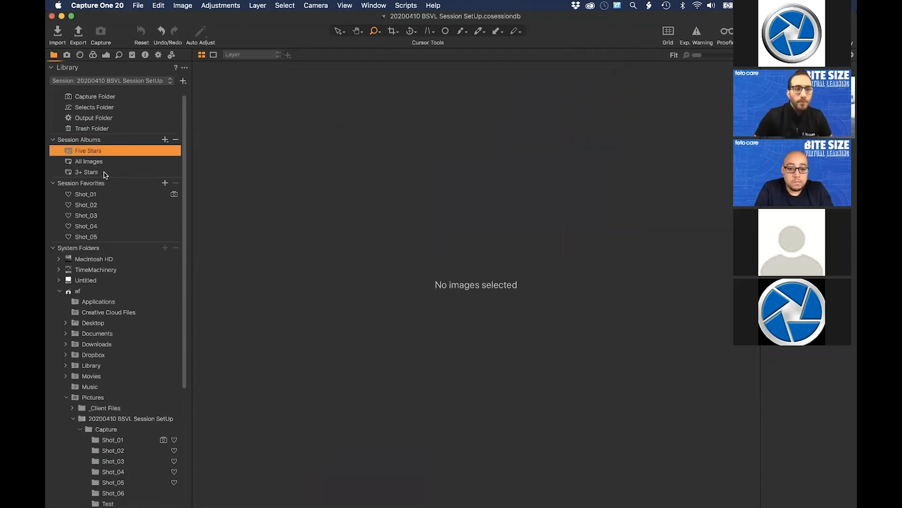
click(105, 174)
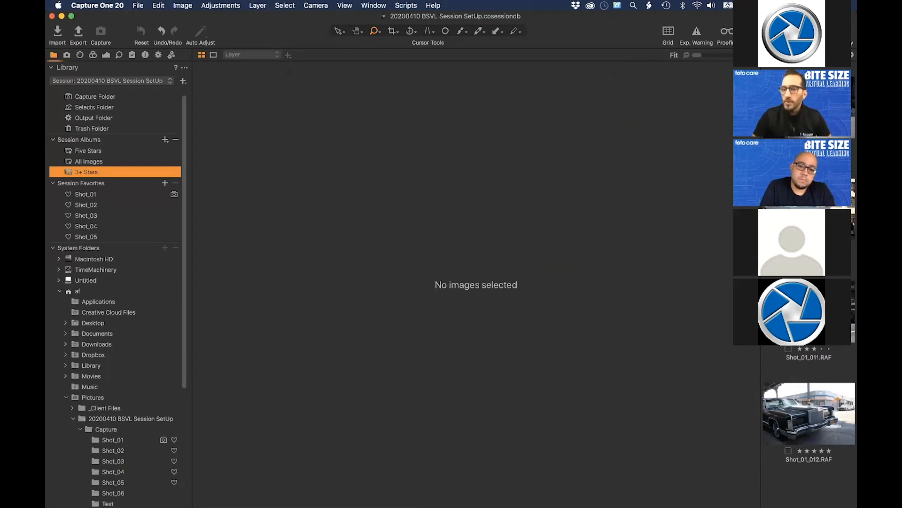
Lower the rating of Shot_01_011 to two stars from the 3+ Stars album, then view that image in the Shot_01 favorite.
click(808, 311)
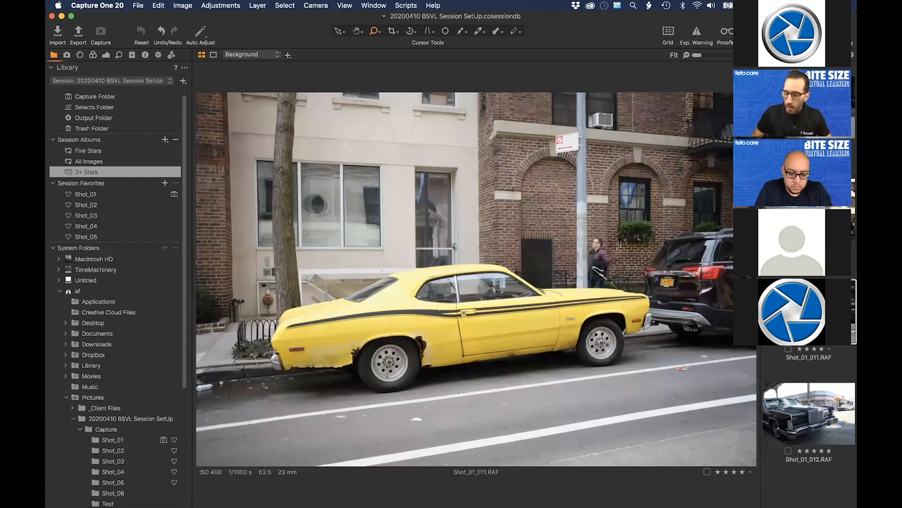
key(Down)
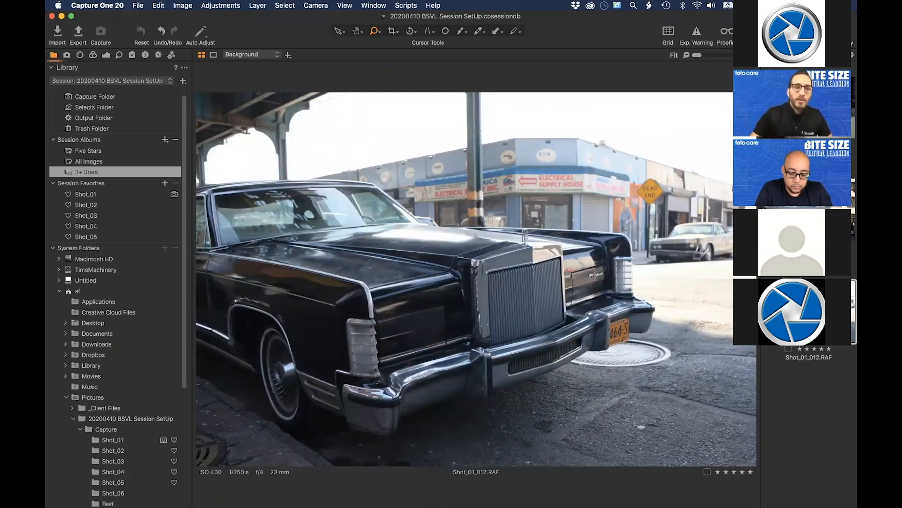
click(102, 196)
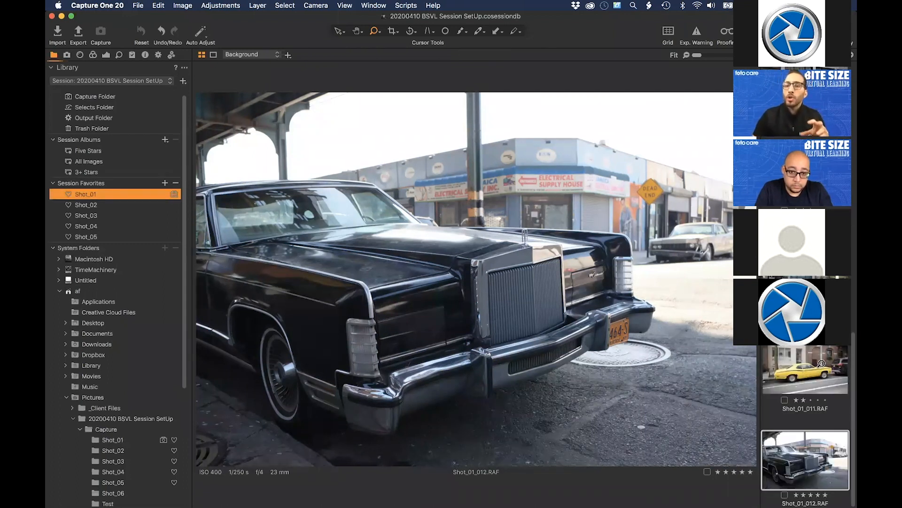
click(821, 363)
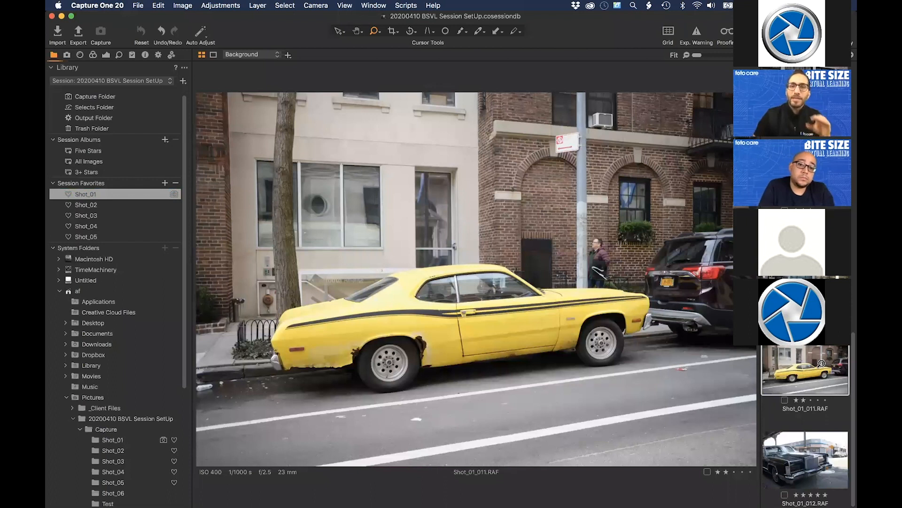
Create a new smart album in the session albums and set its first rule to Color Tag is Green.
click(165, 140)
click(184, 153)
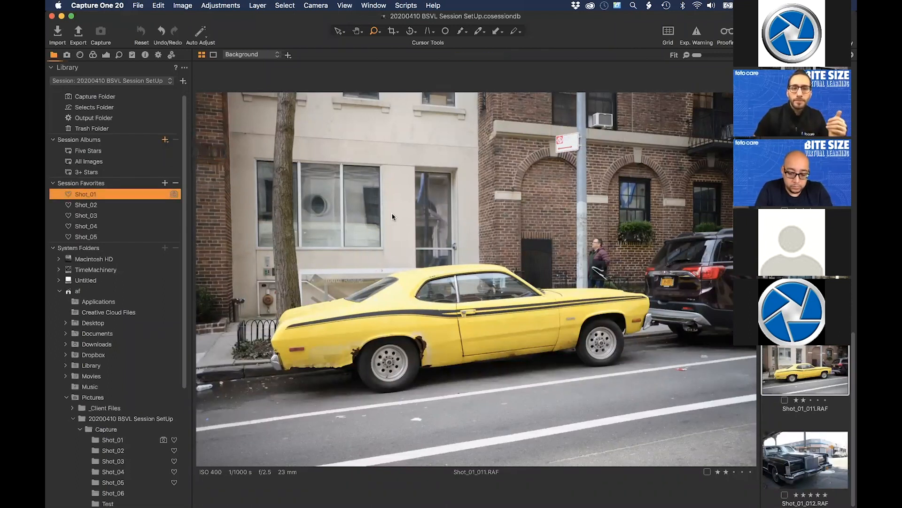
click(310, 107)
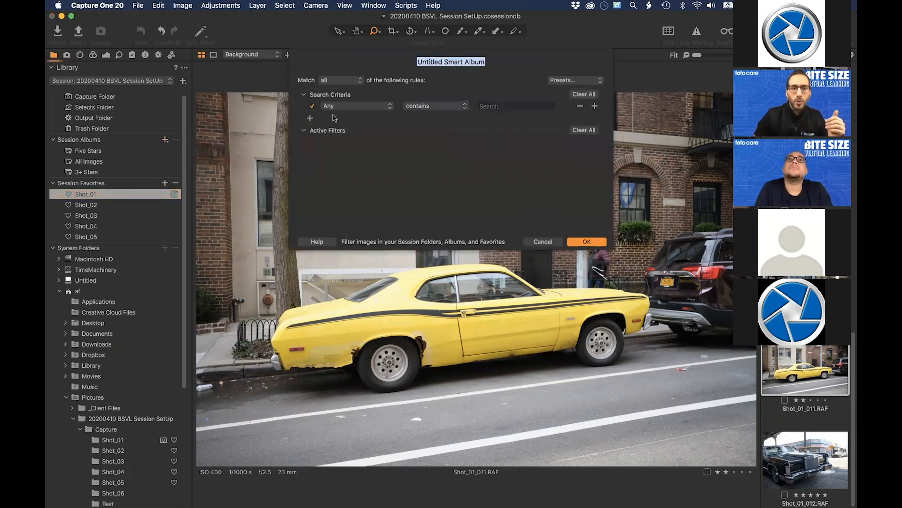
click(365, 108)
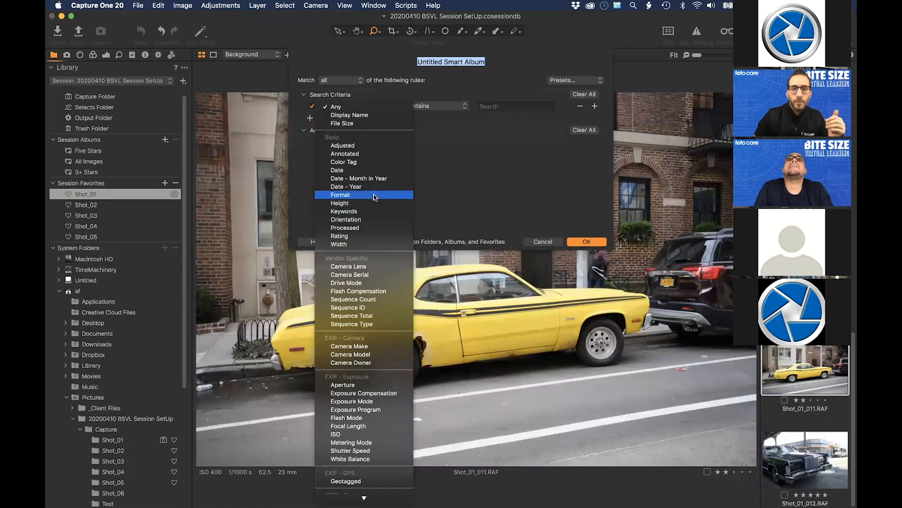
scroll(374, 161, down, 1)
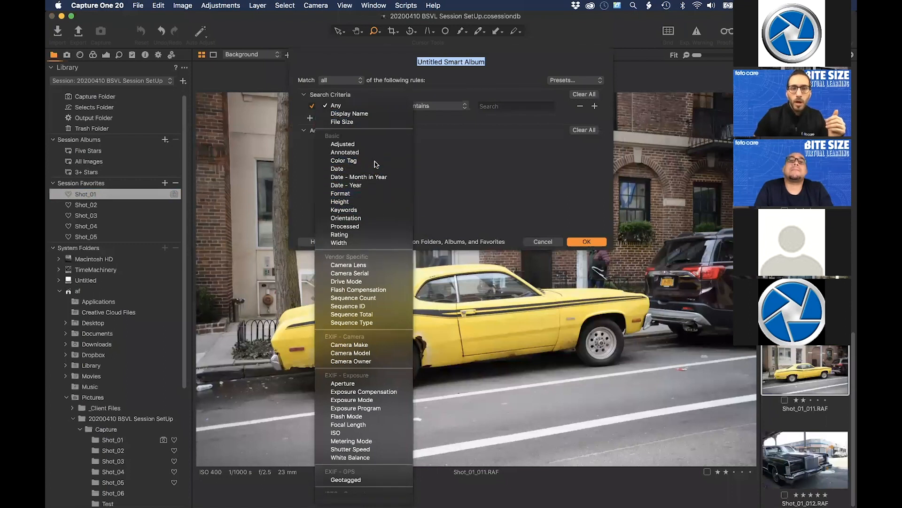
click(375, 161)
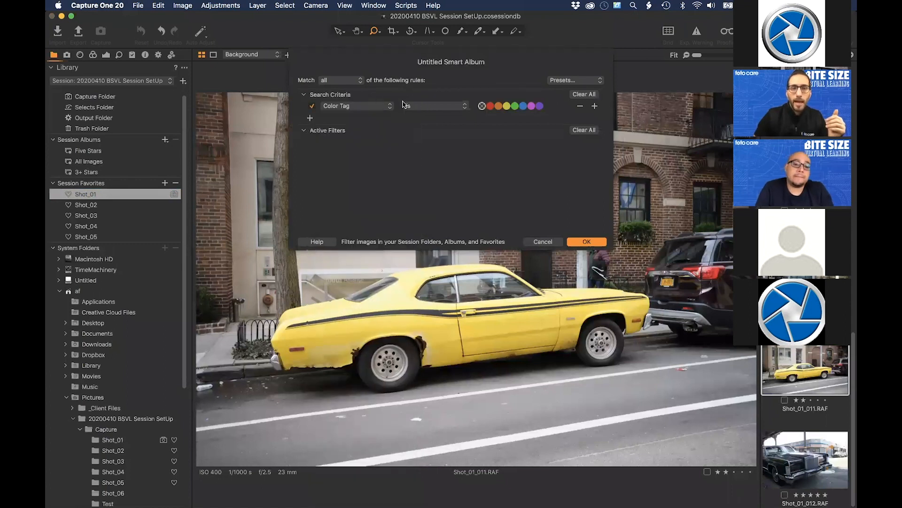
click(462, 110)
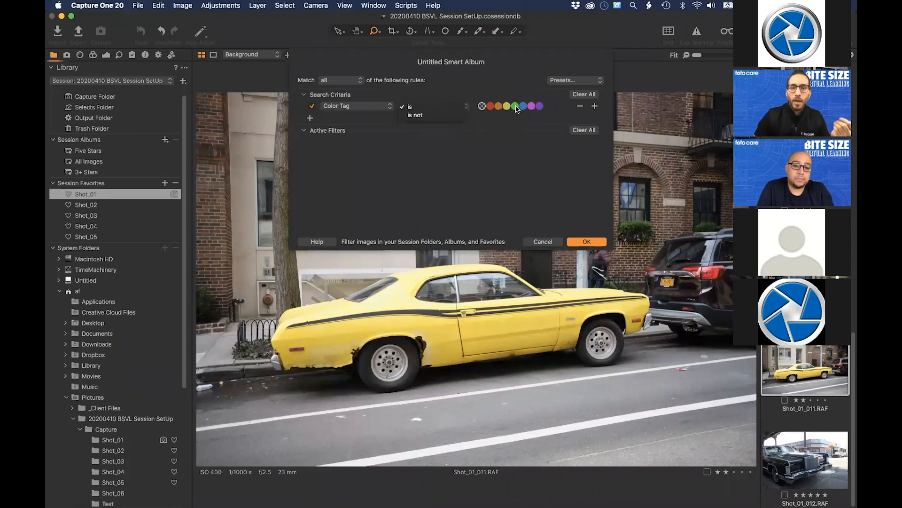
click(436, 107)
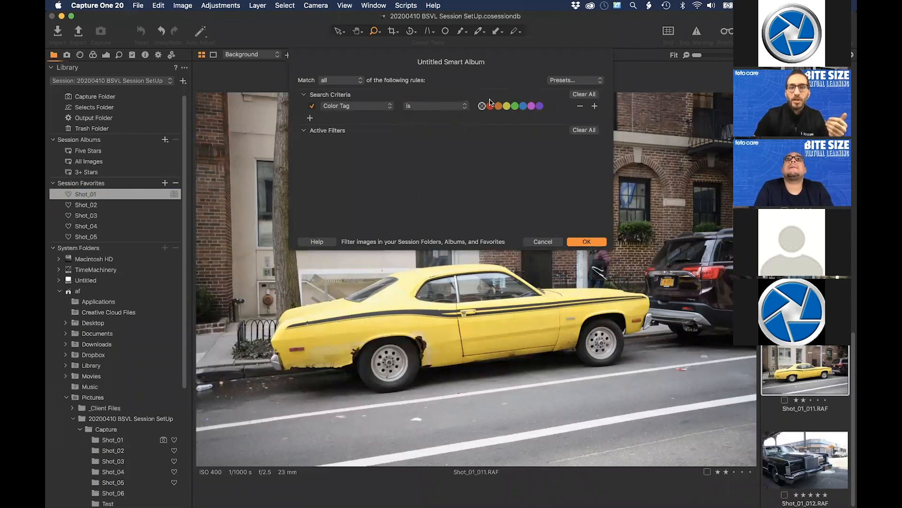
click(517, 107)
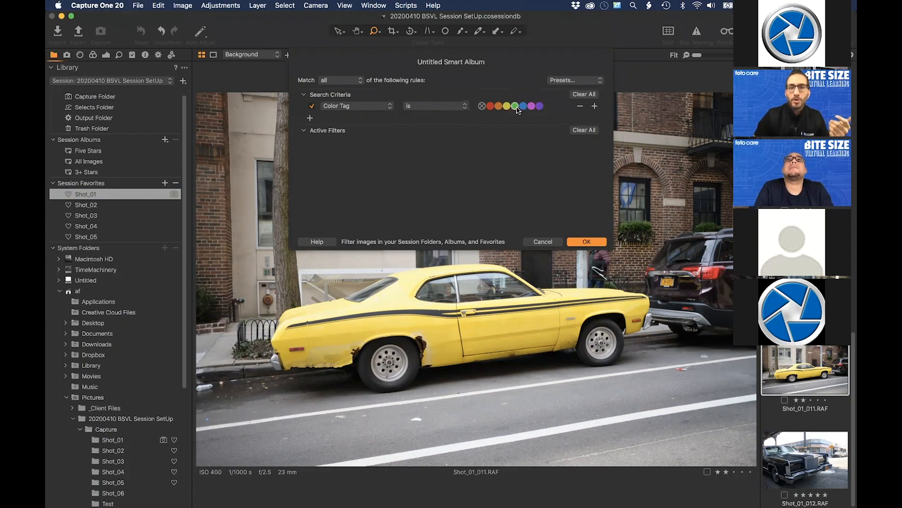
Add a second smart album rule requiring Rating is greater than or equal to one star.
click(310, 118)
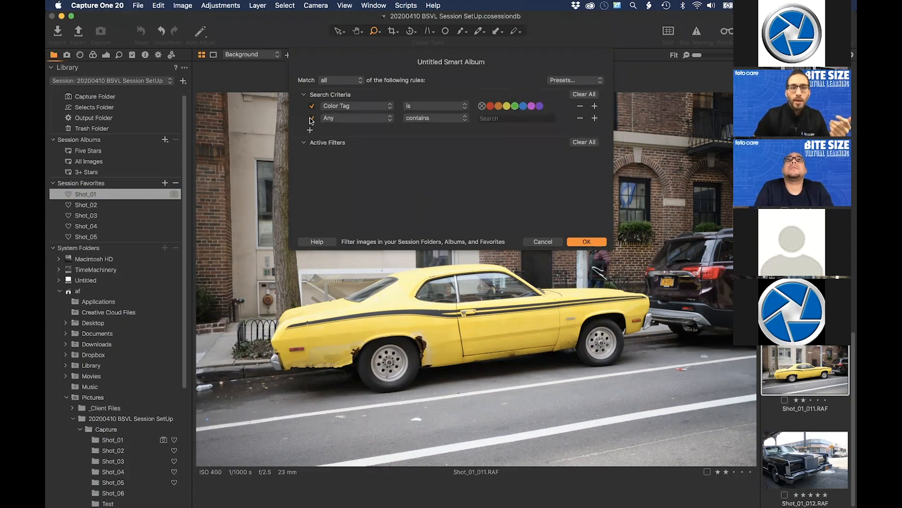
click(367, 118)
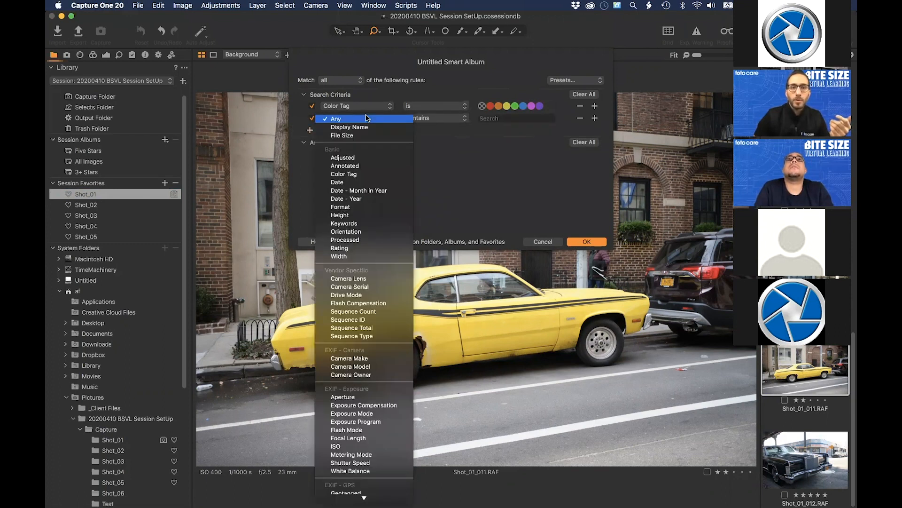
click(370, 248)
click(440, 118)
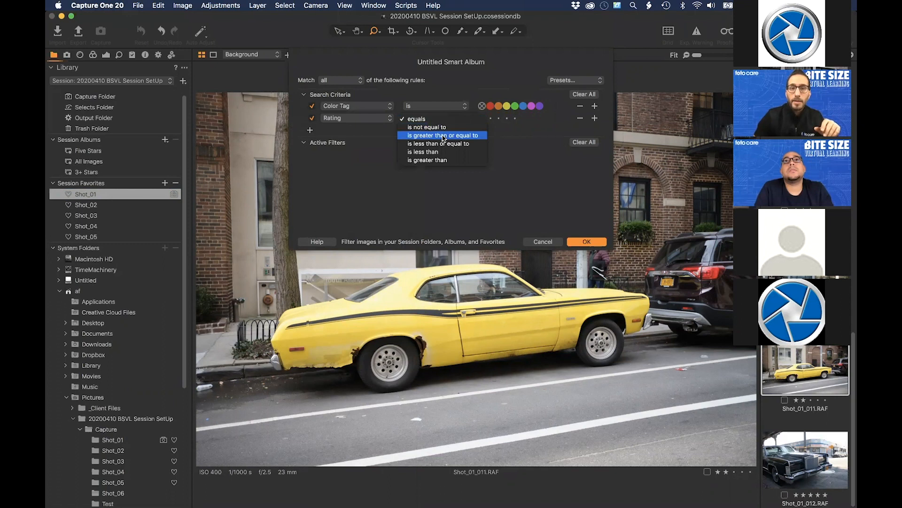
click(444, 136)
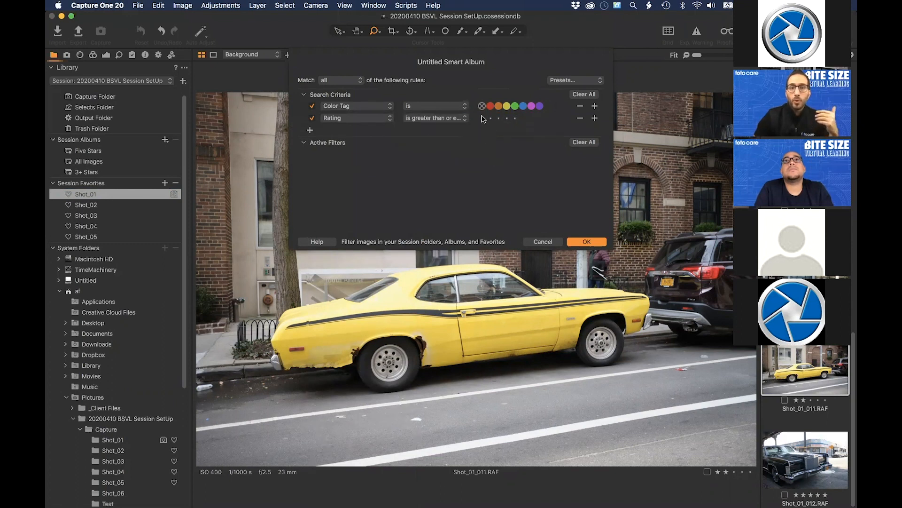
click(482, 118)
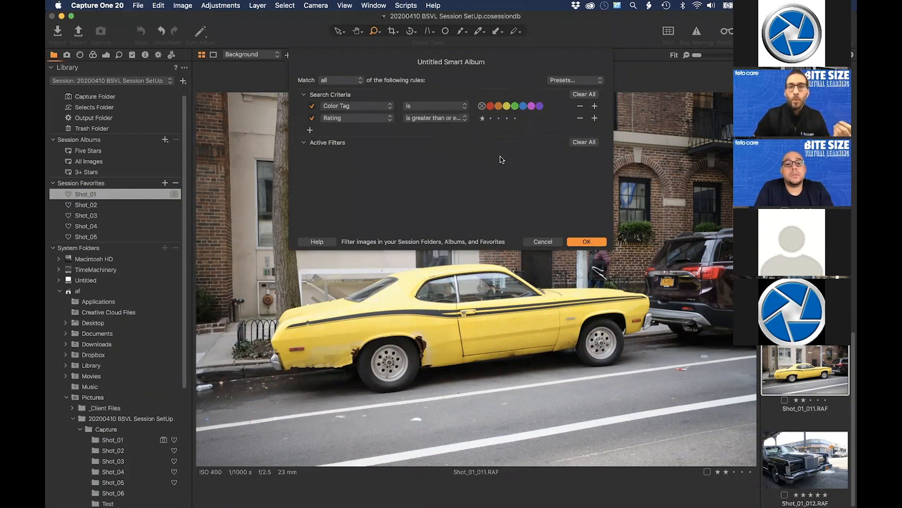
Name the smart album "Green Tags & Stars" and save it.
triple_click(474, 62)
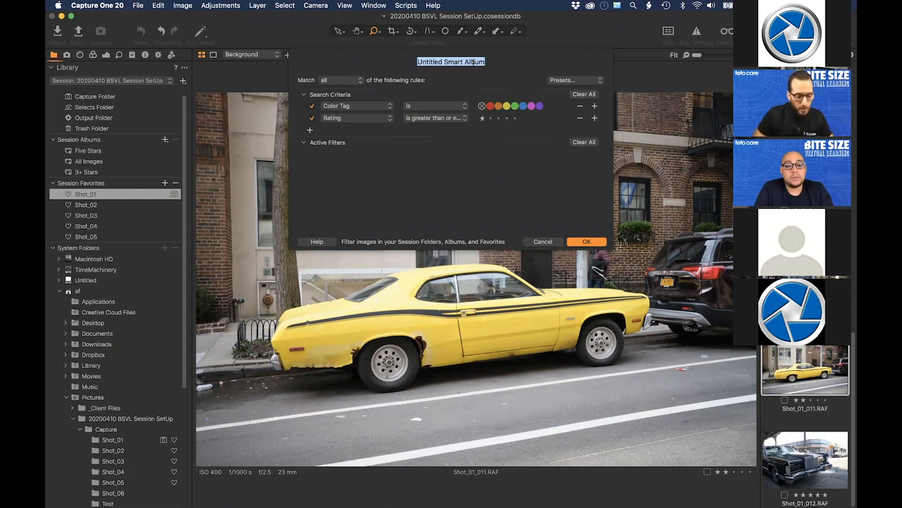
text(Green Tags)
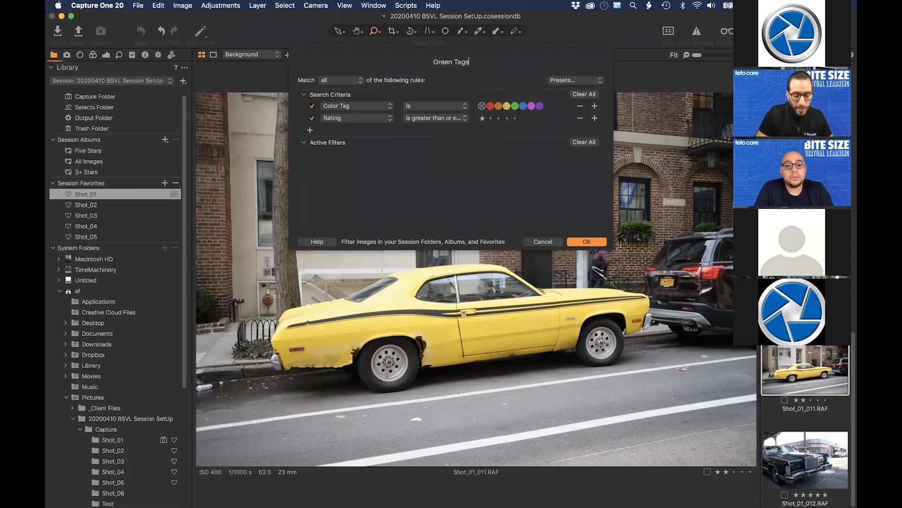
text( &)
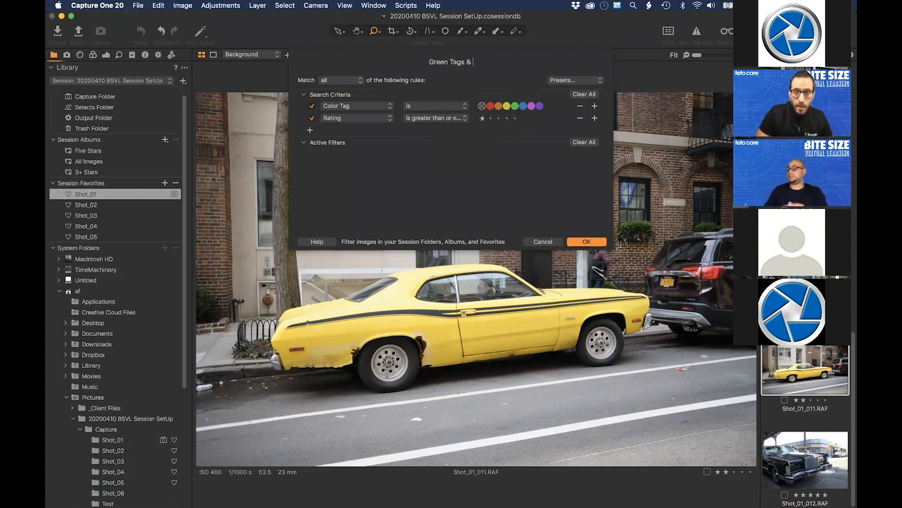
text( Stars)
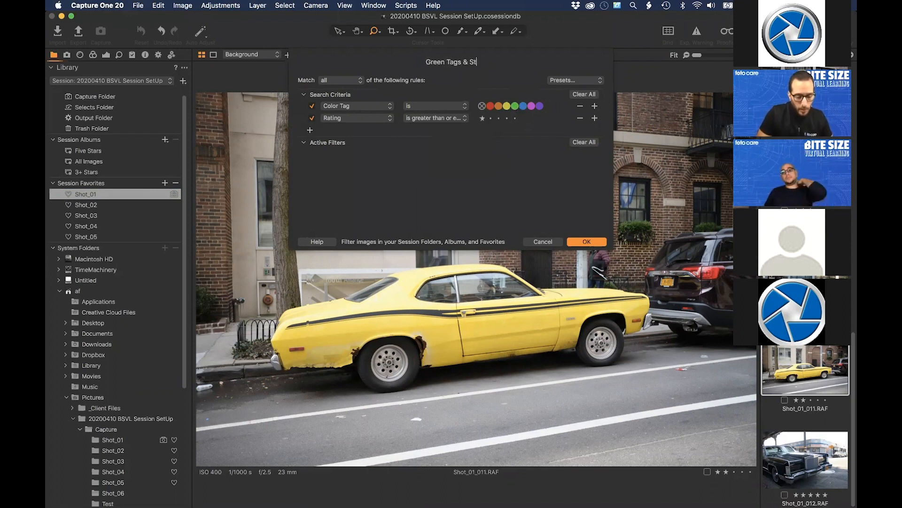
click(584, 241)
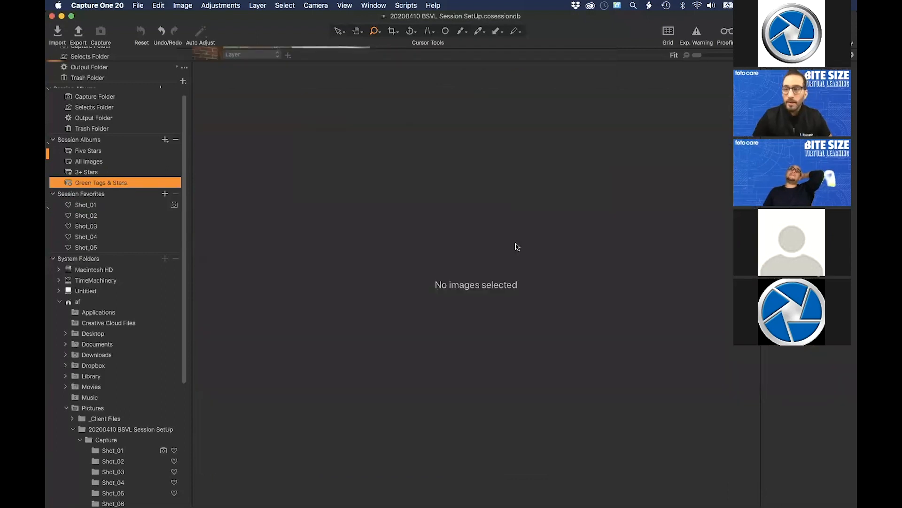
Compare the images in the Shot_01 favorite with the contents of the Green Tags & Stars album.
click(118, 207)
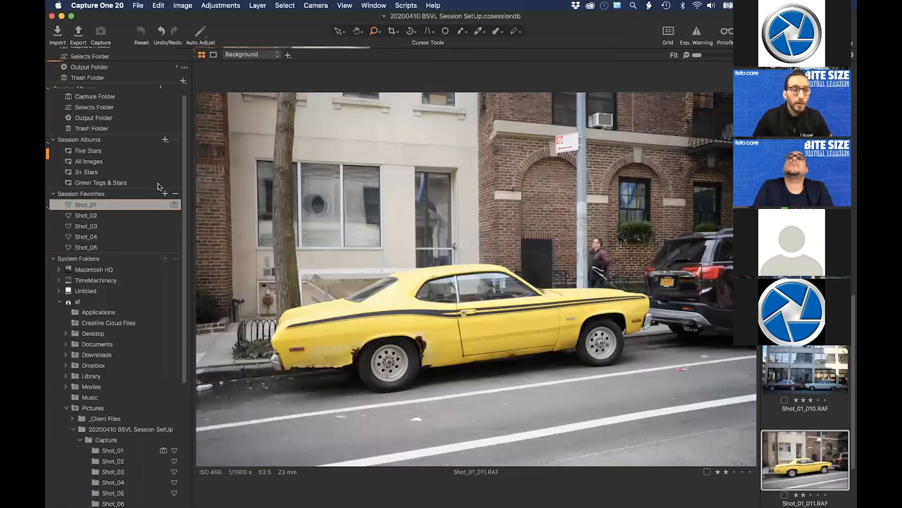
click(140, 183)
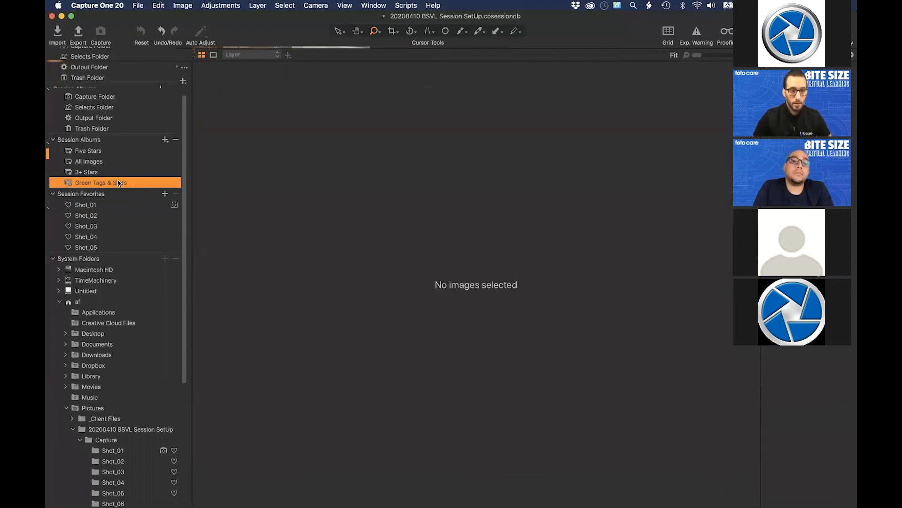
click(118, 207)
click(118, 184)
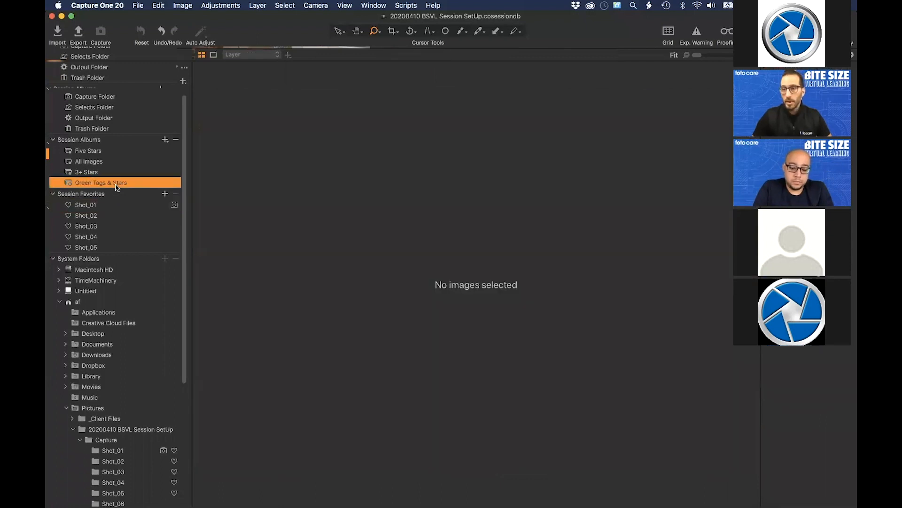
Reopen the Green Tags & Stars smart album for editing, review its color tag and rating rules, and close the editor.
right_click(117, 186)
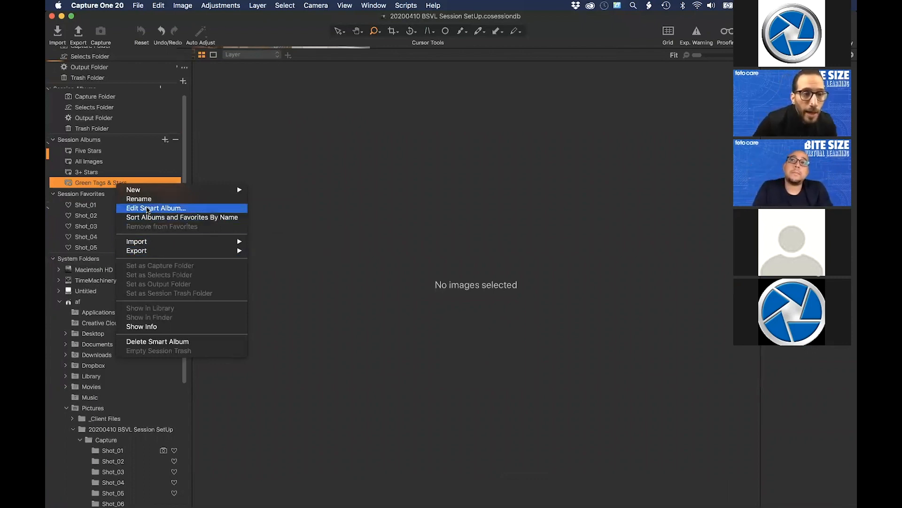
click(154, 209)
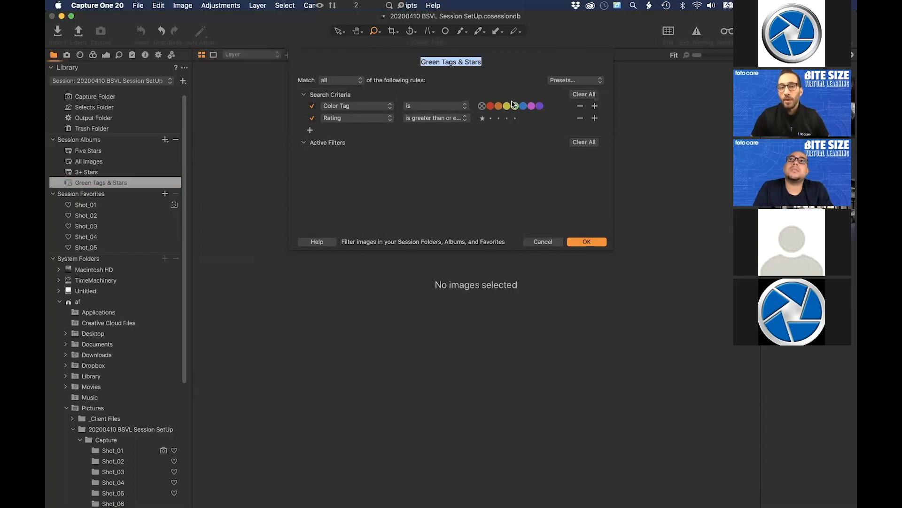
click(587, 241)
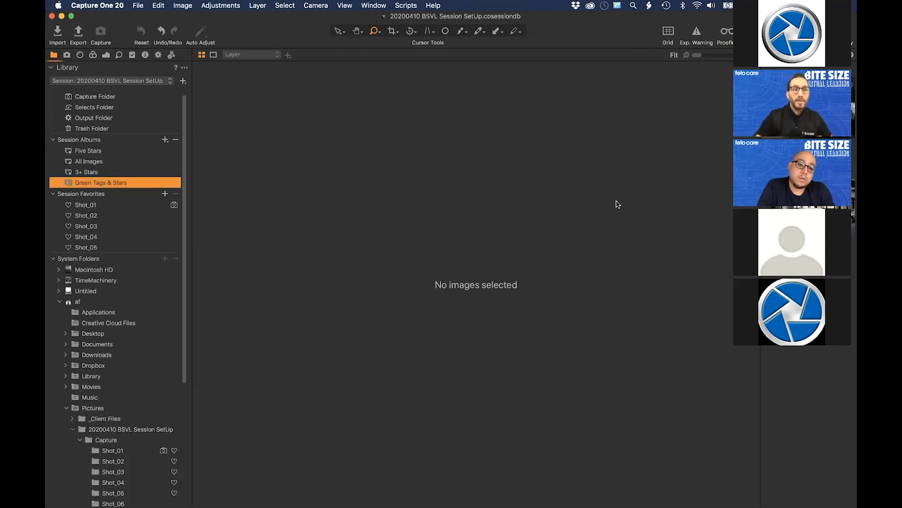
Hide Capture One, switch to Finder and open the Pictures folder in a new window.
key(super+h)
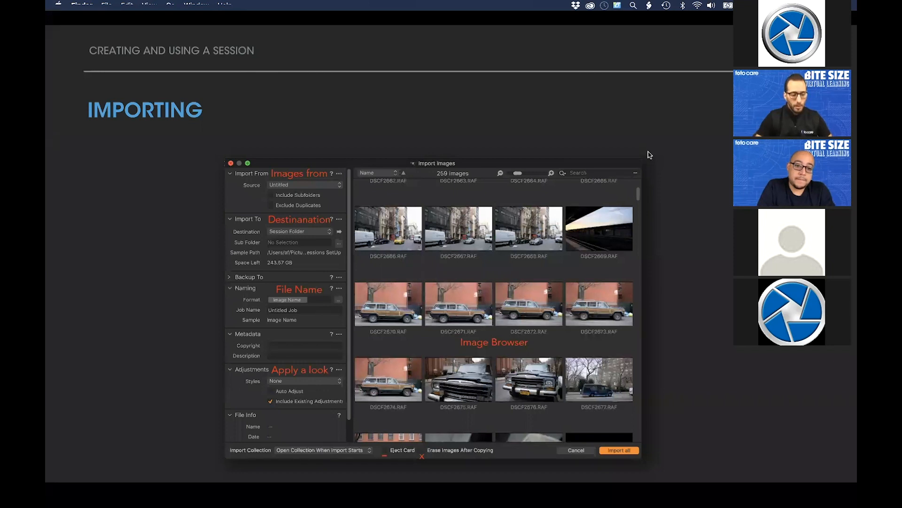
key(super+Tab)
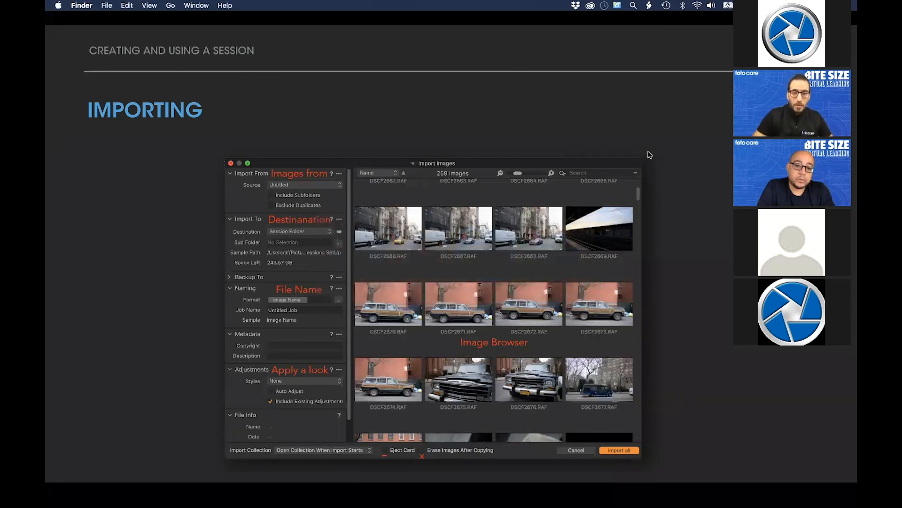
key(super+n)
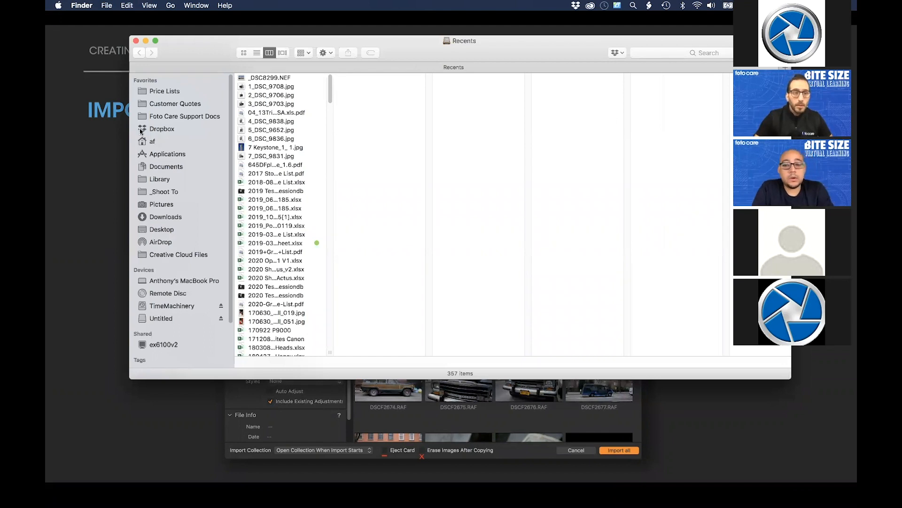
click(155, 204)
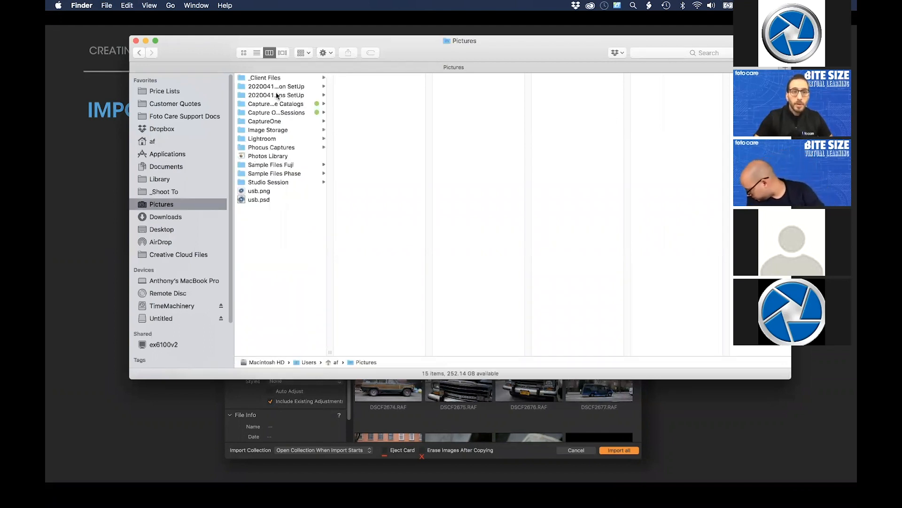
View the contents of the 20200410 BSVL Session SetUp folder and widen its column to show more of the file names.
click(277, 95)
click(399, 95)
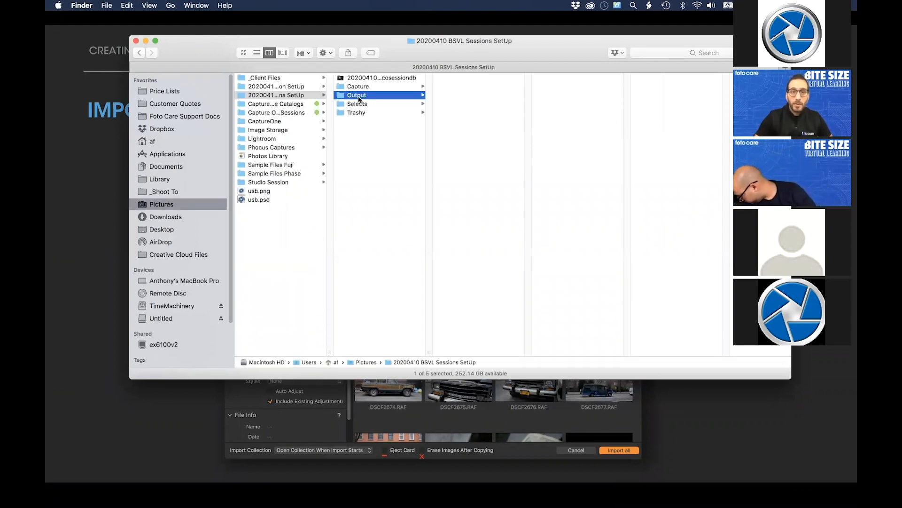
click(294, 80)
click(294, 86)
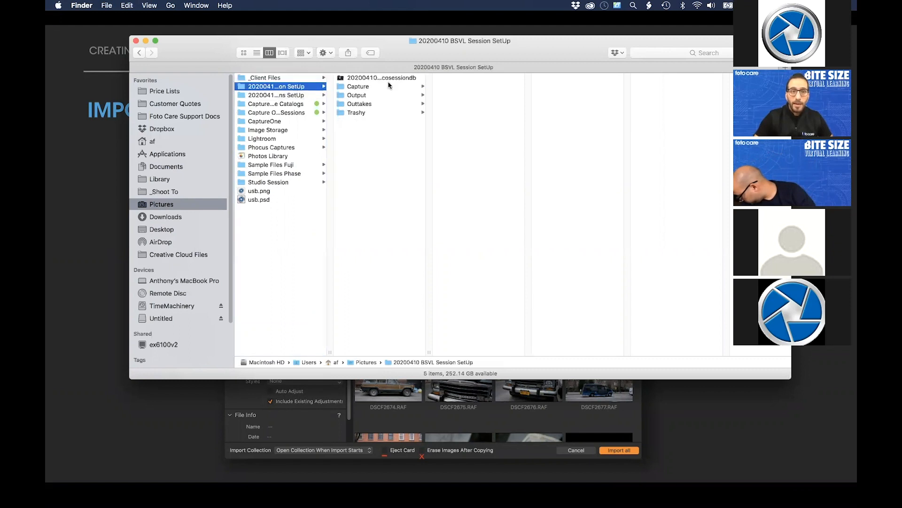
drag(429, 351, 536, 322)
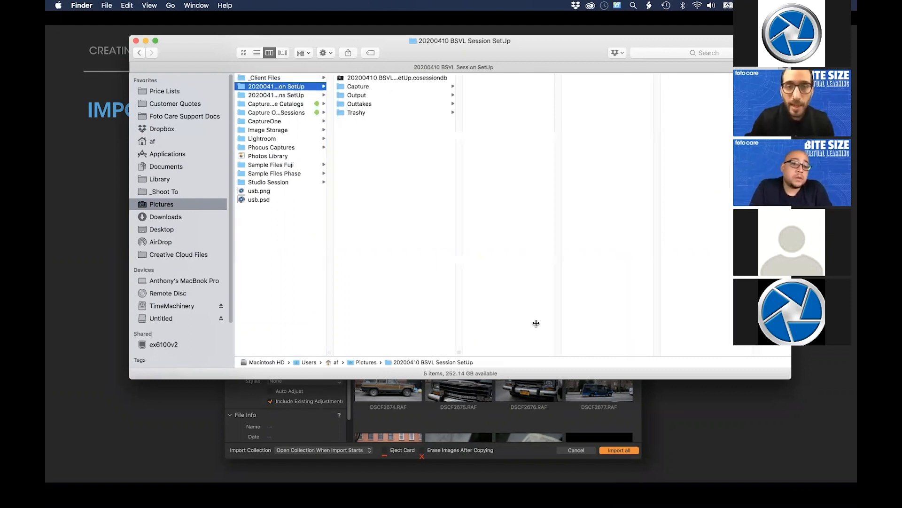
Rename the session database file to 20200410 BSVL Session NewSetUp.cosessiondb.
click(430, 77)
click(433, 78)
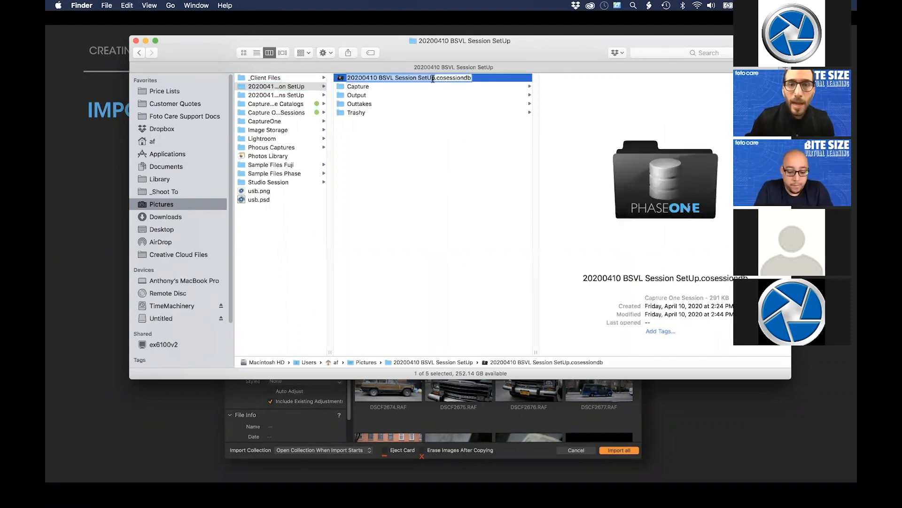
click(418, 78)
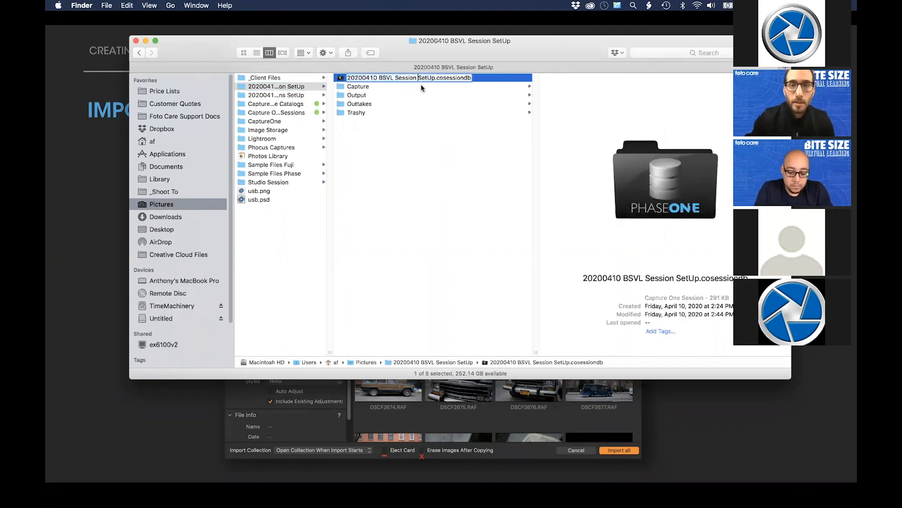
text(New)
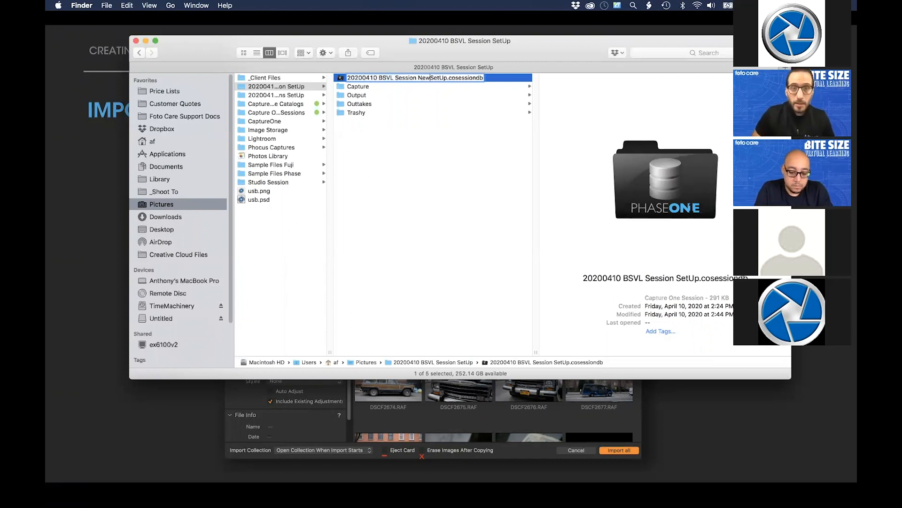
key(Return)
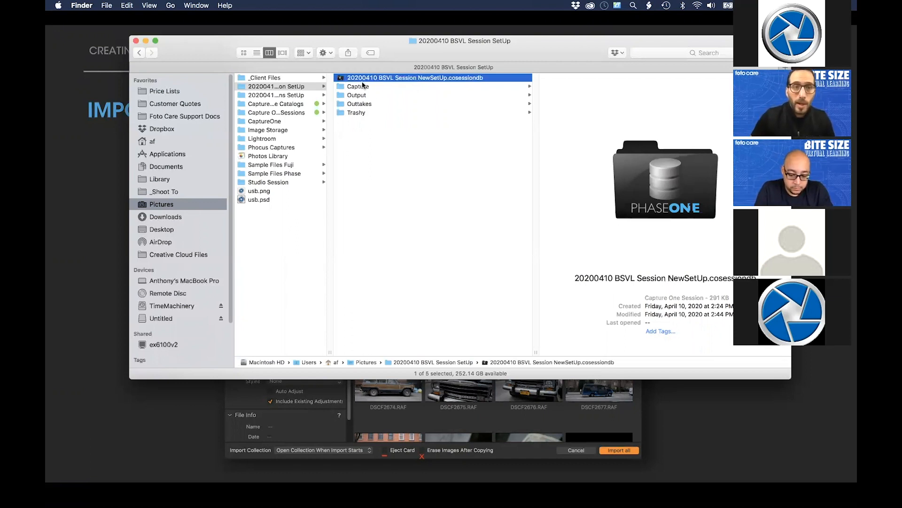
Rename the session's parent folder in Pictures to 20200410 BSVL Session NewSetUp.
click(291, 88)
click(292, 88)
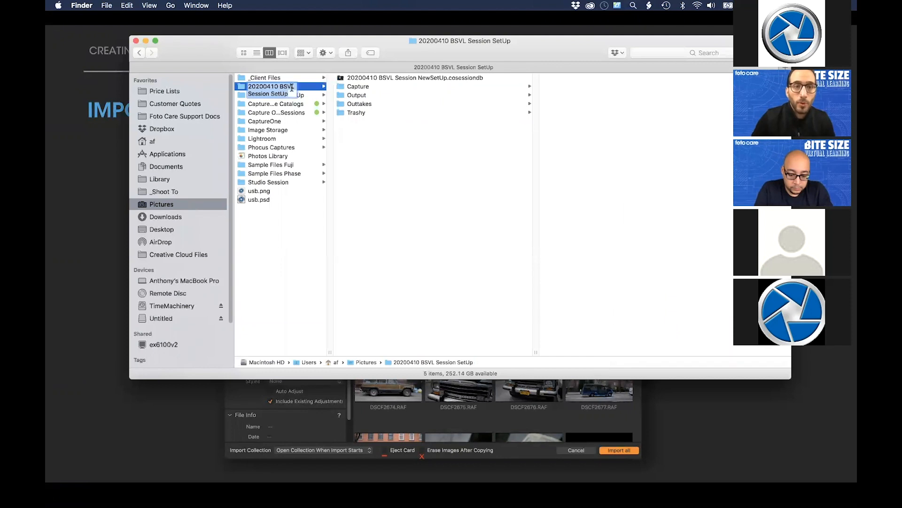
click(272, 95)
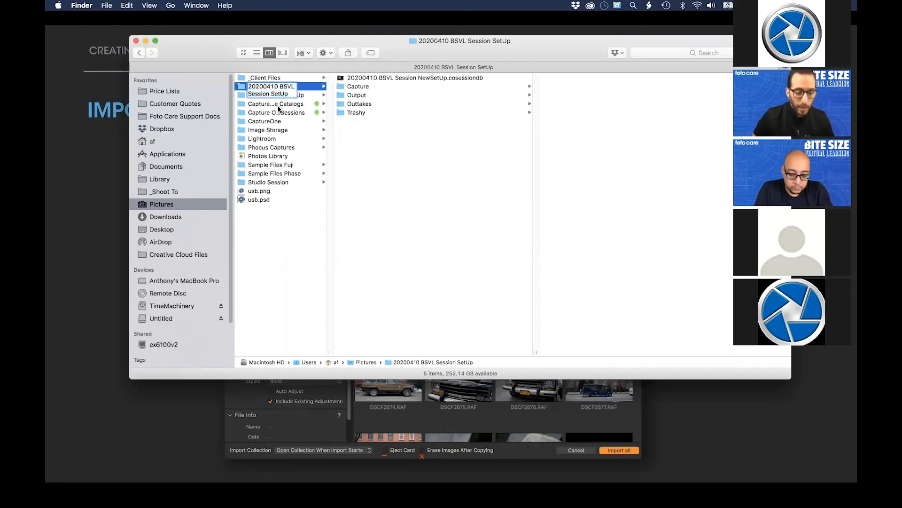
text(New)
key(Return)
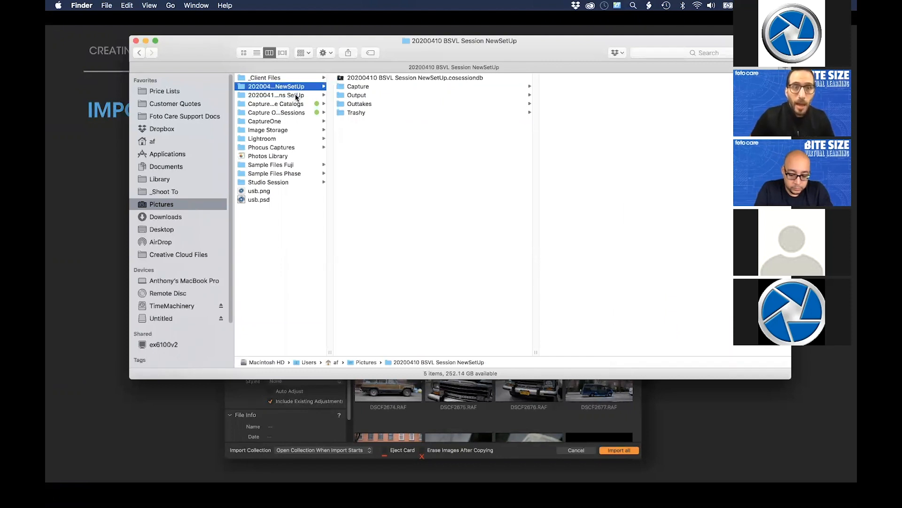
Open the renamed session database in Capture One and dismiss the Resource Hub.
click(374, 78)
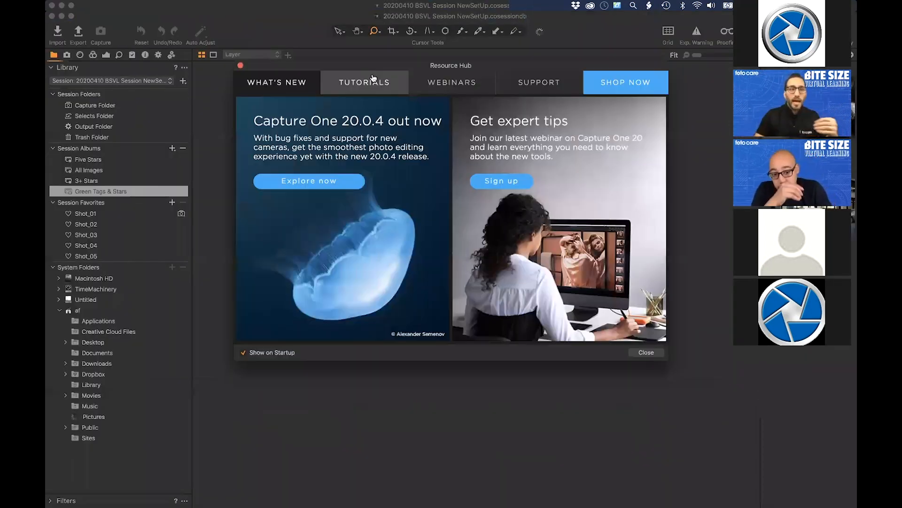
click(241, 66)
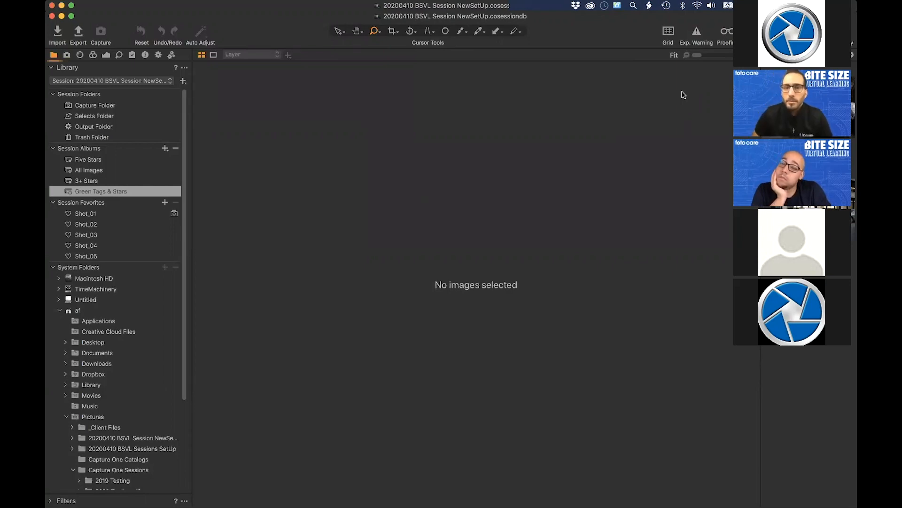
click(164, 202)
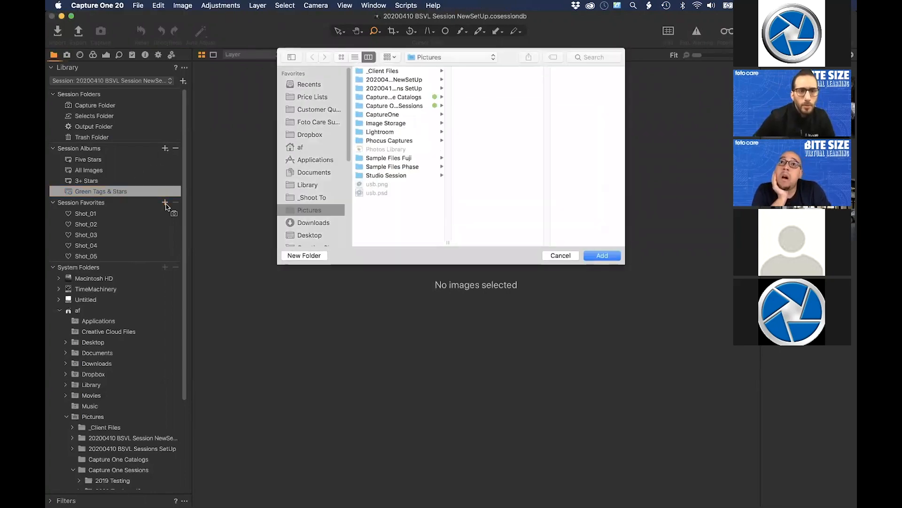
click(559, 255)
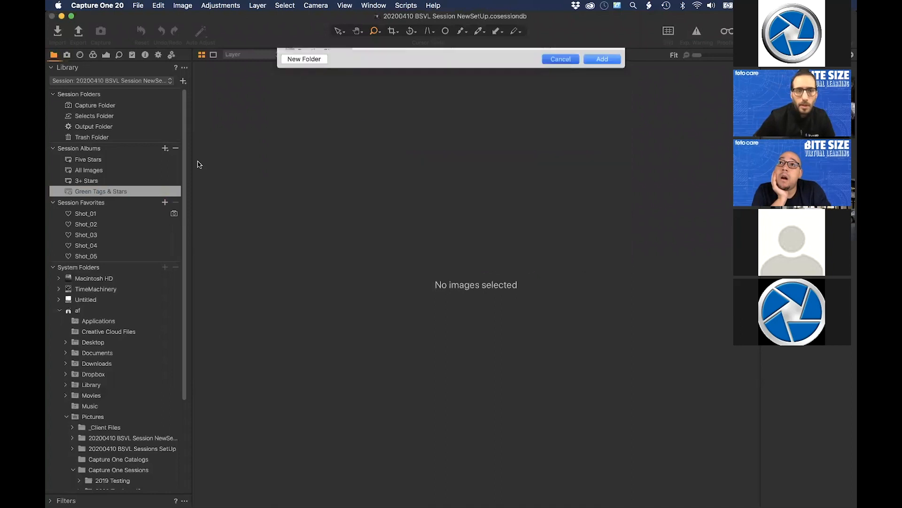
click(165, 203)
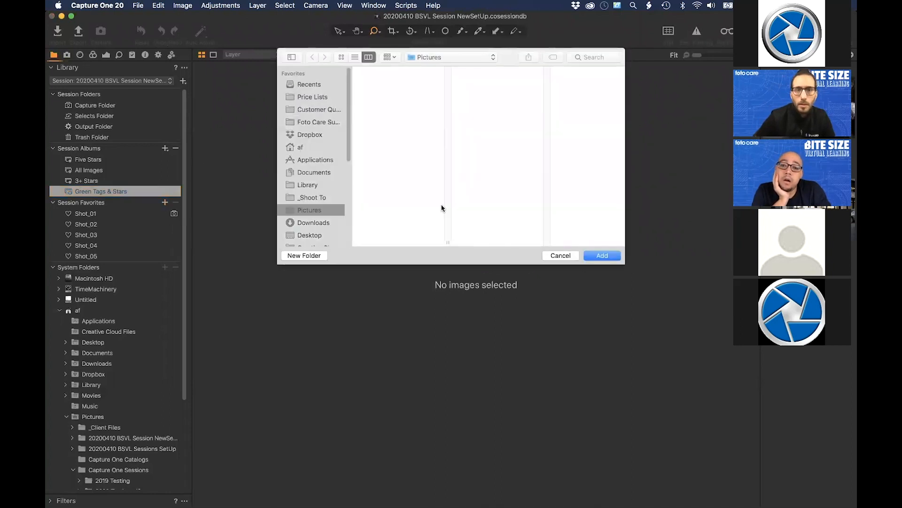
click(560, 256)
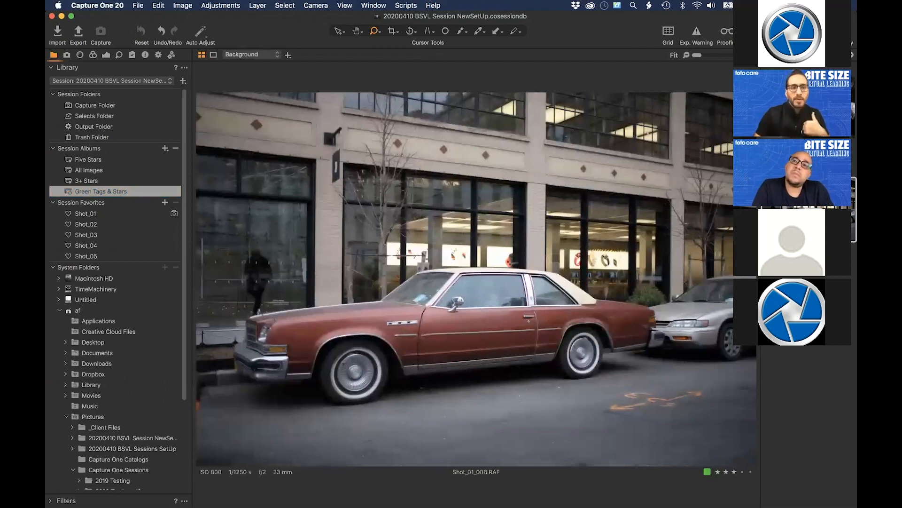
Show the Shot_01 favorite and give Shot_01_006.RAF a red color tag.
click(118, 214)
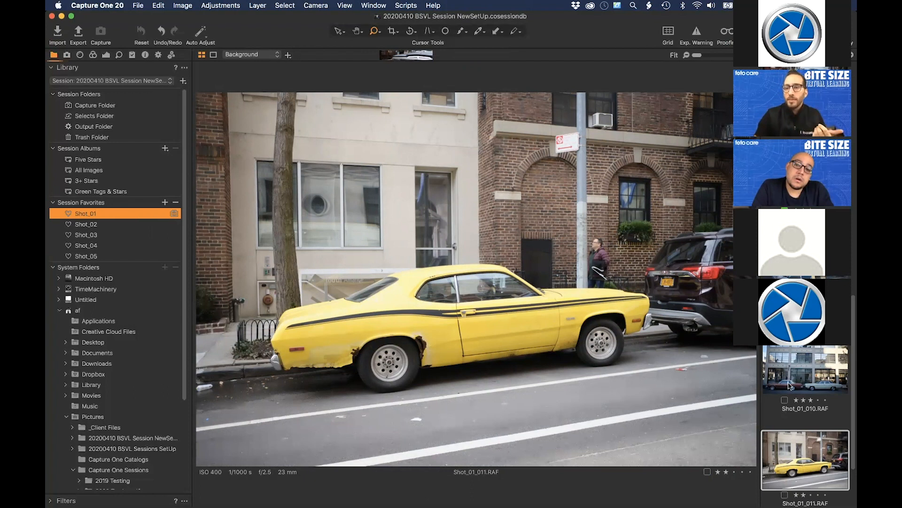
scroll(777, 381, down, 2)
scroll(787, 403, up, 10)
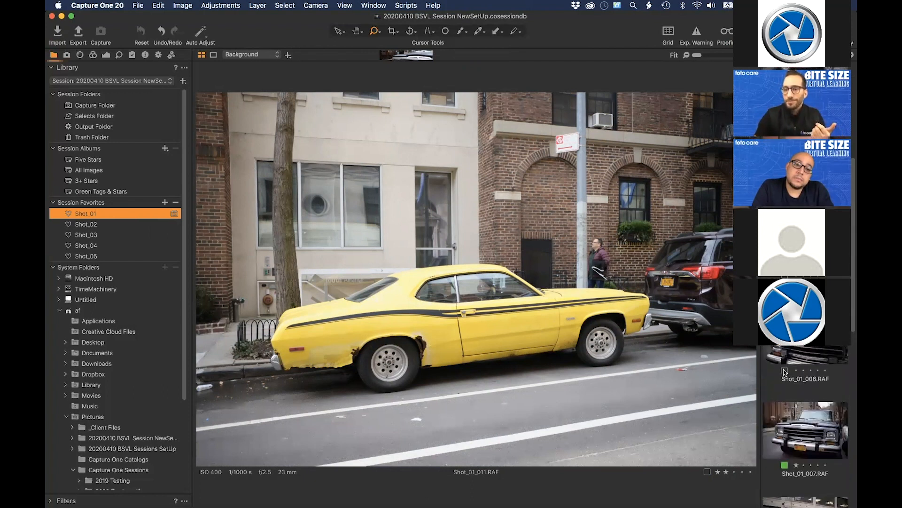
click(784, 372)
click(789, 384)
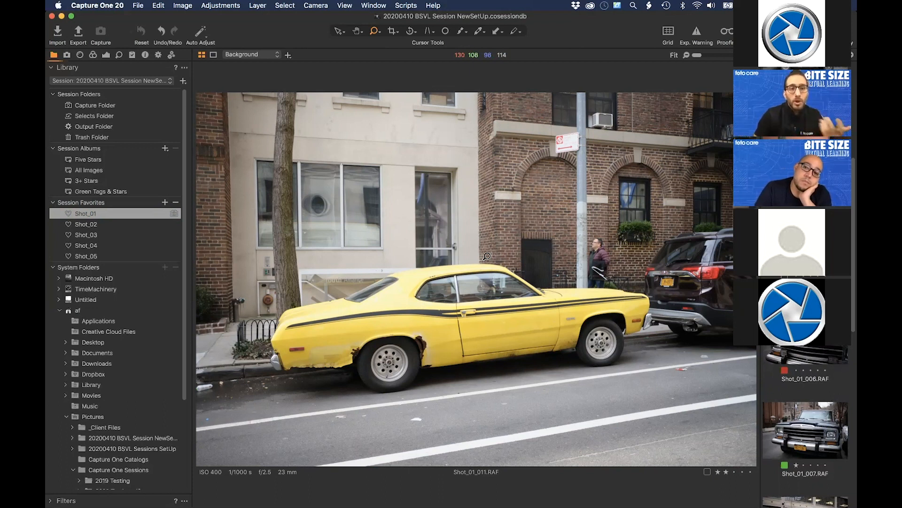
Create a new folder named Rejects inside the NewSetUp session's Capture folder and open it.
scroll(186, 363, down, 1)
drag(186, 363, 188, 428)
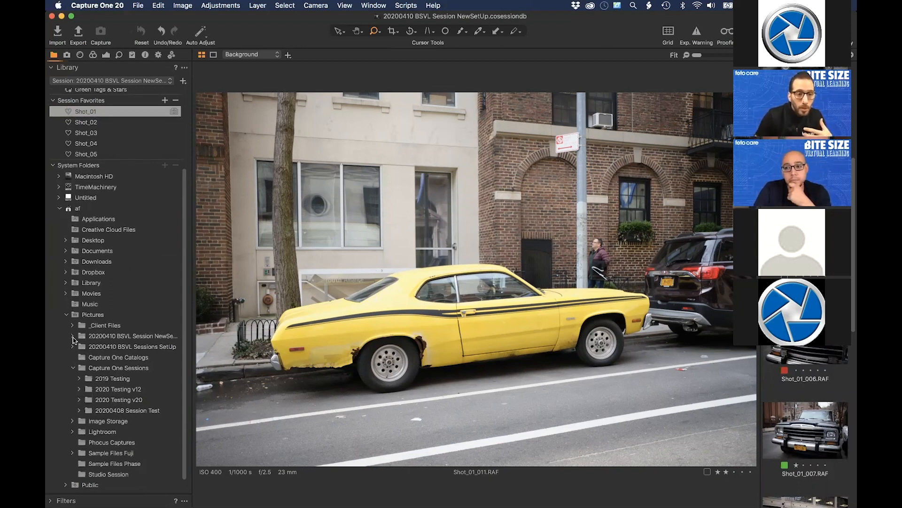
click(73, 336)
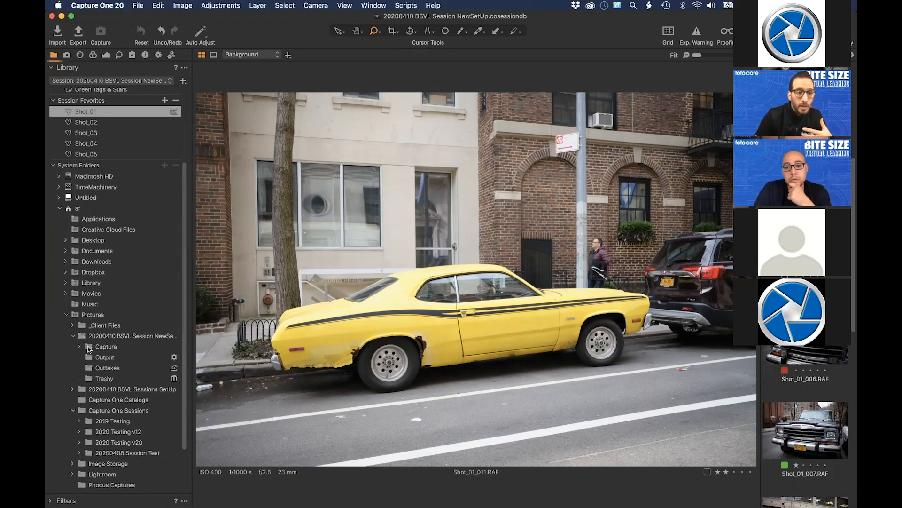
click(79, 346)
right_click(103, 343)
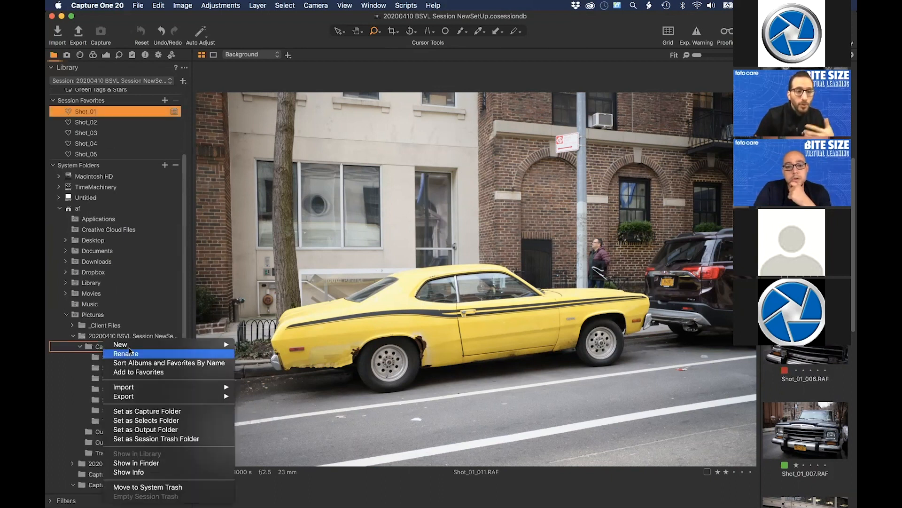
mouse_move(141, 344)
click(261, 347)
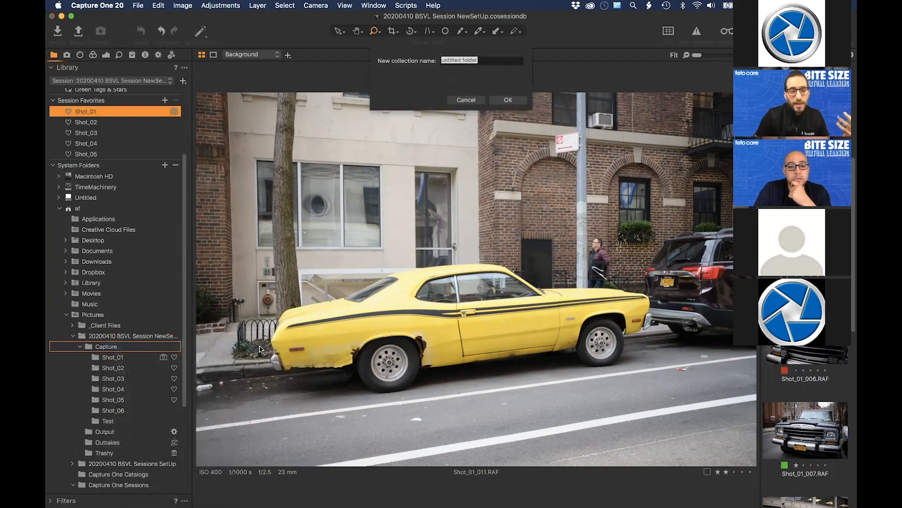
text(Rejects)
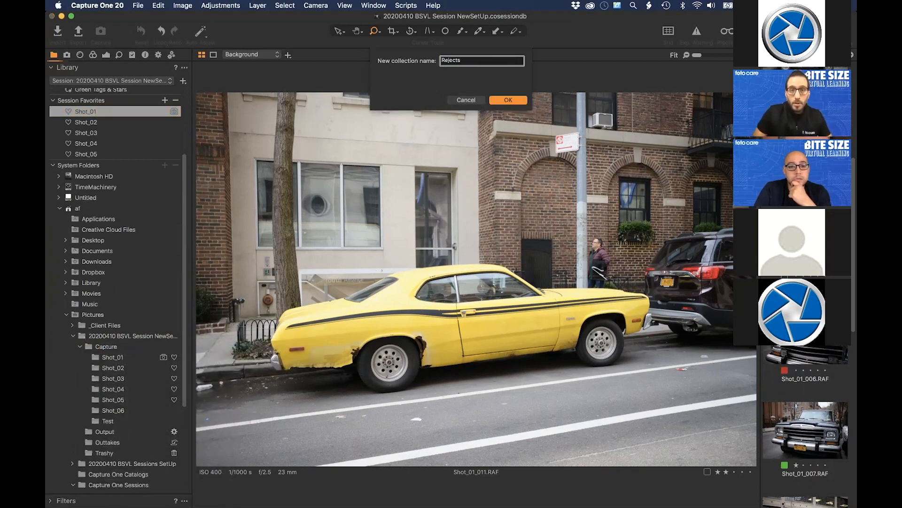
key(Return)
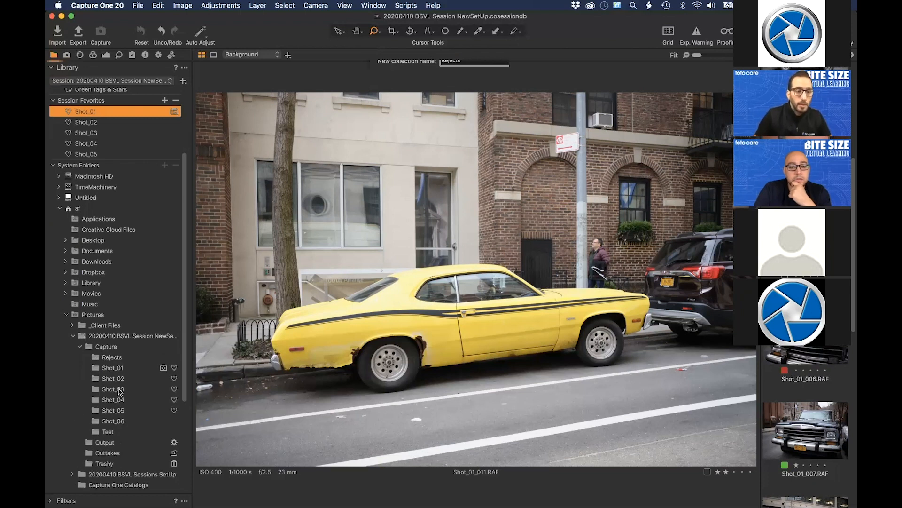
click(122, 358)
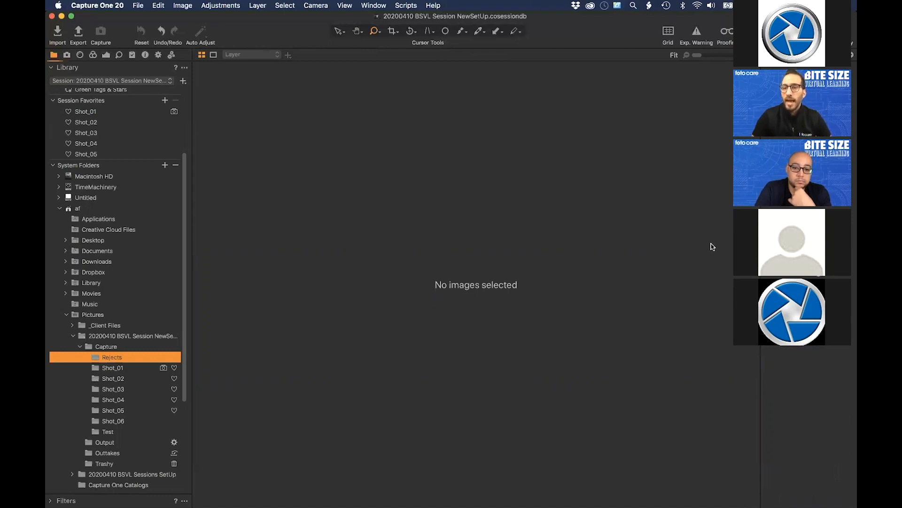
Rate Shot_01_008.RAF two stars in the Green Tags & Stars album and return to the Shot_01 favorite.
click(124, 91)
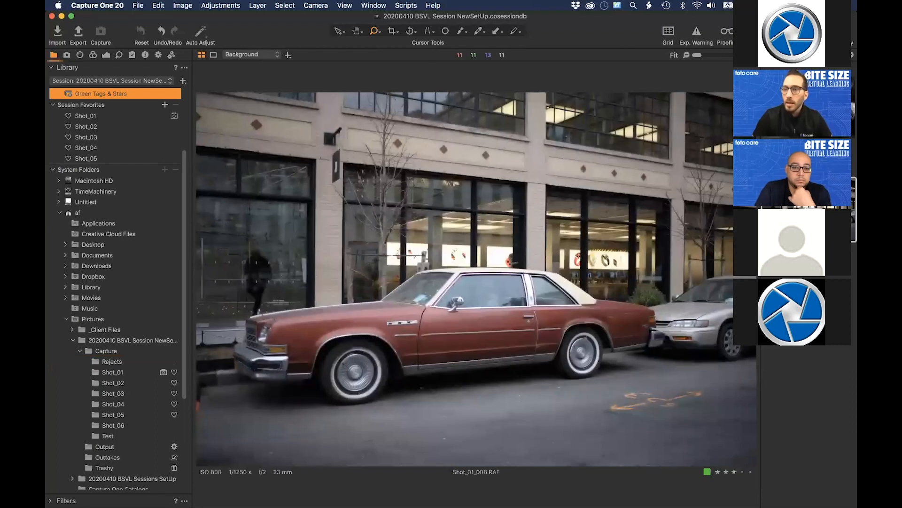
key(2)
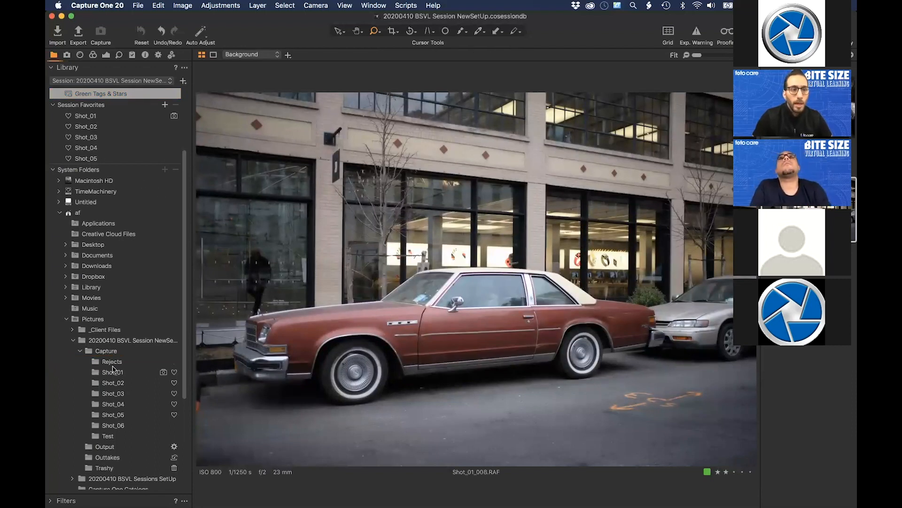
click(114, 116)
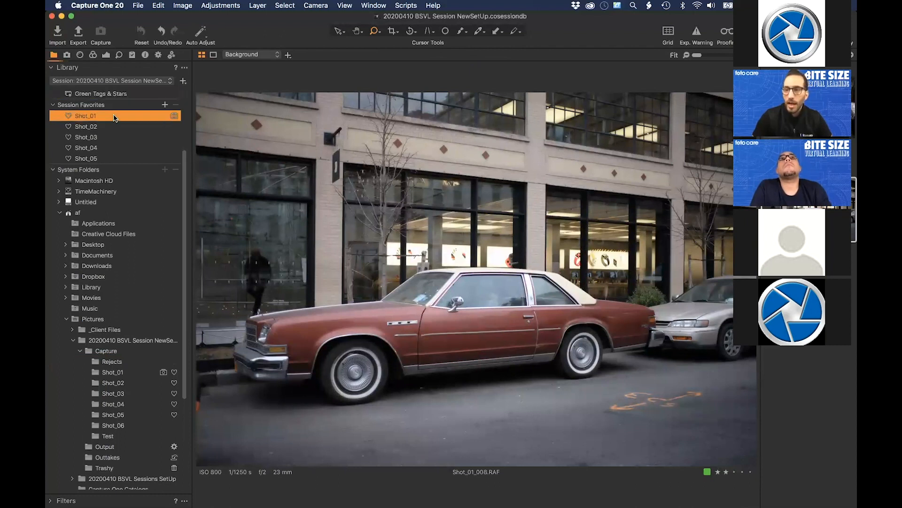
click(805, 175)
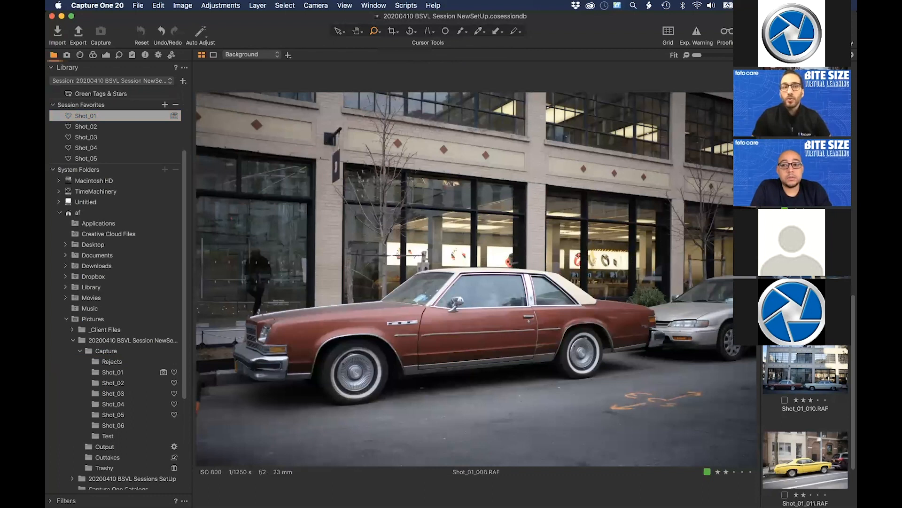
Check the Five Stars album, return to the Shot_01 favorite and view Shot_01_012.RAF.
scroll(155, 118, up, 5)
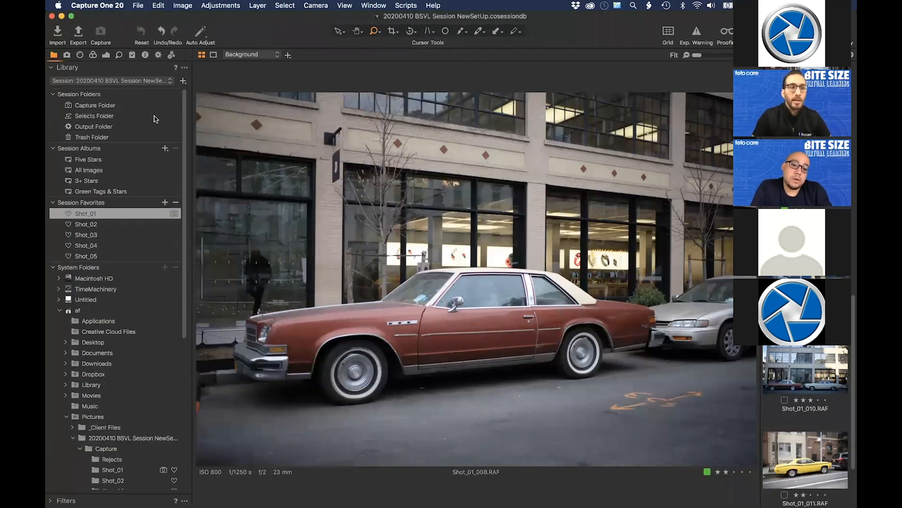
click(107, 159)
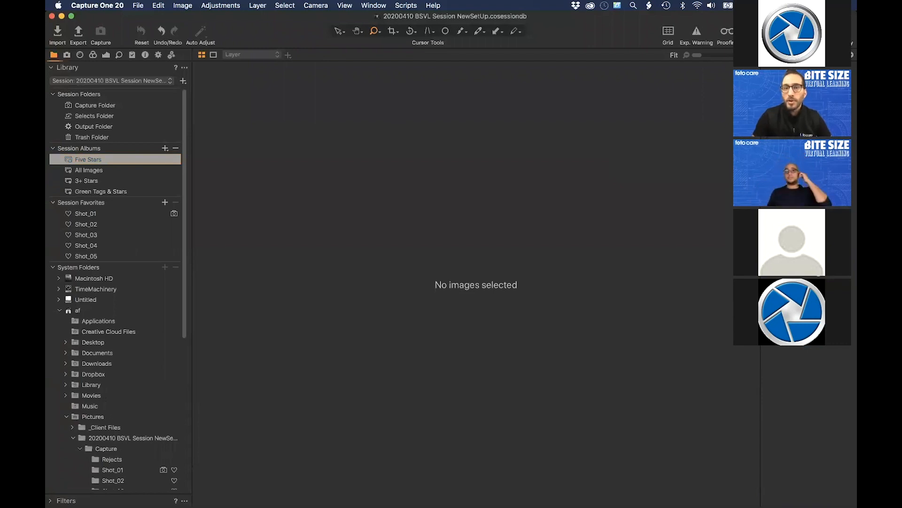
click(122, 214)
scroll(799, 385, down, 3)
click(807, 441)
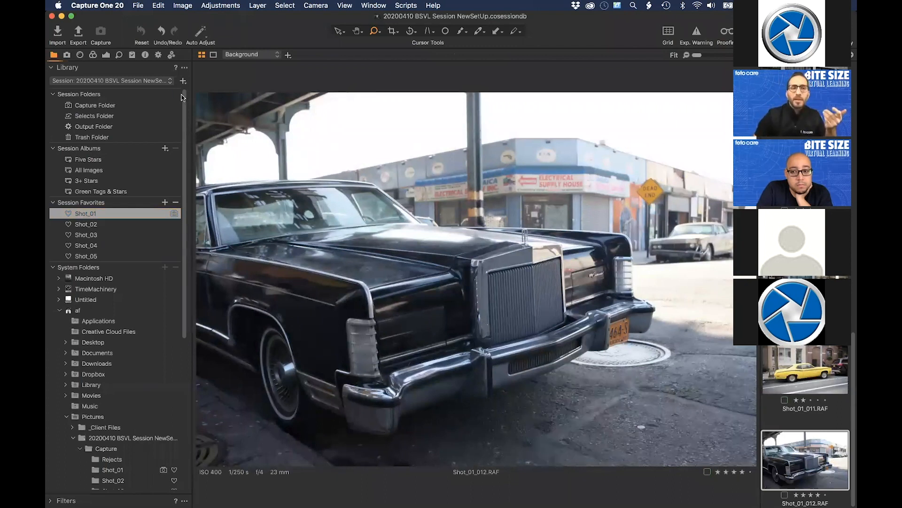
Open the 20200402 Introduction catalog from the recent documents and compare its library structure with the session's.
click(162, 82)
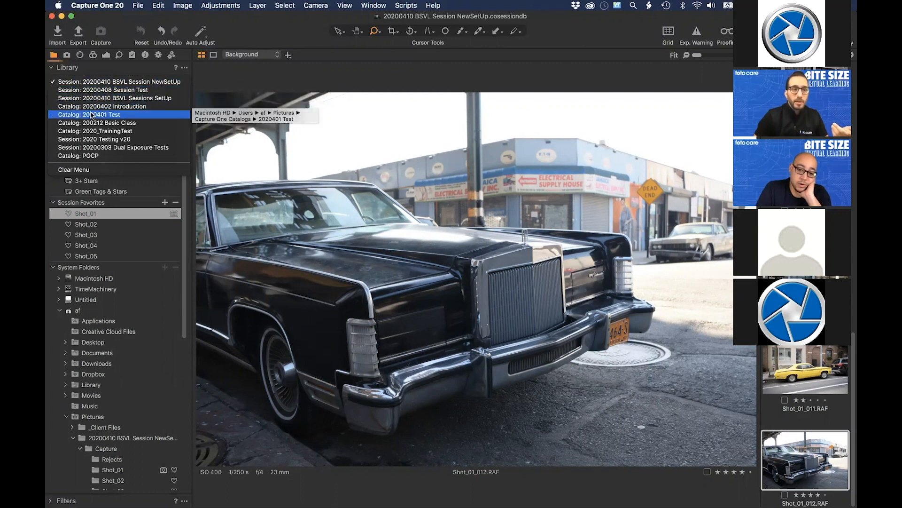
click(136, 108)
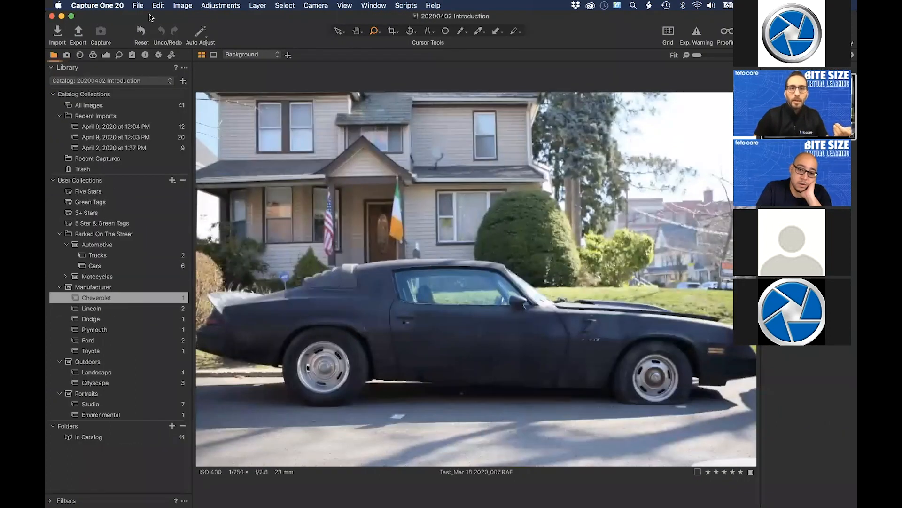
drag(204, 22, 432, 153)
drag(361, 121, 198, 4)
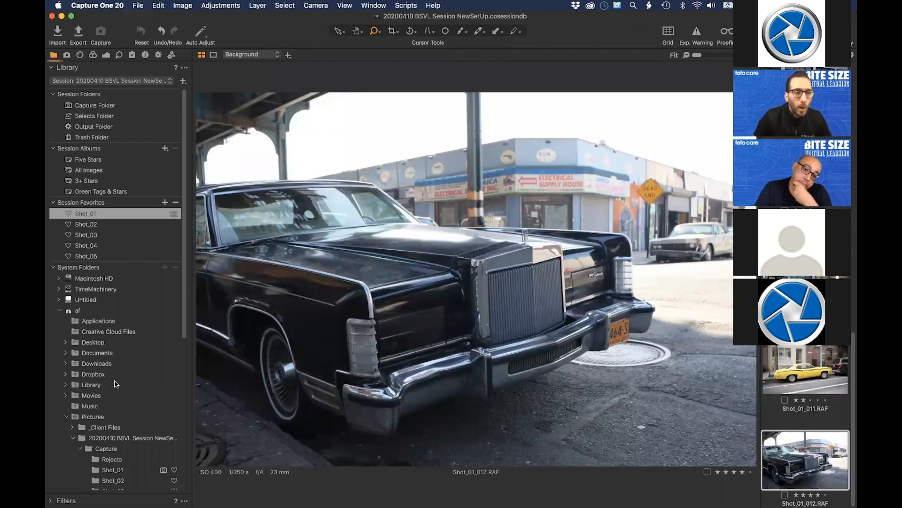
Move Shot_01_008.RAF from the Shot_01 folder into the session's Shot_06 folder and view it there.
scroll(130, 299, down, 5)
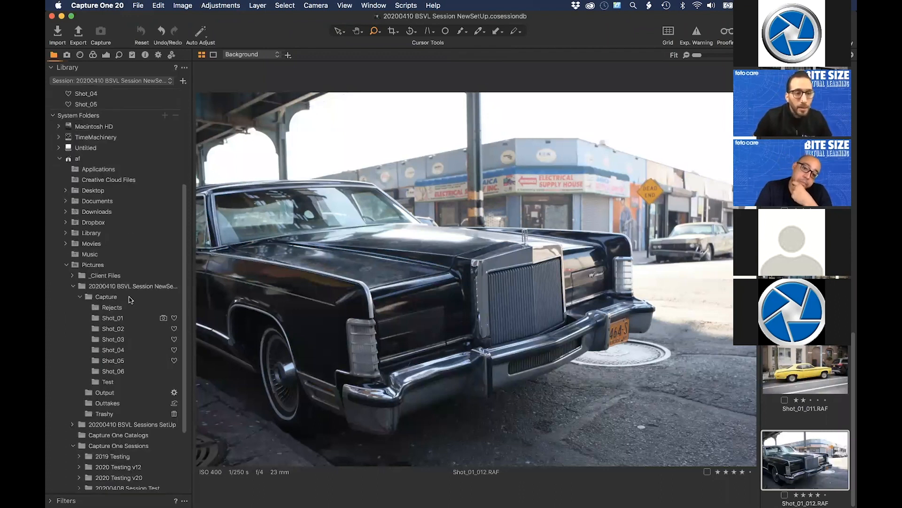
click(129, 371)
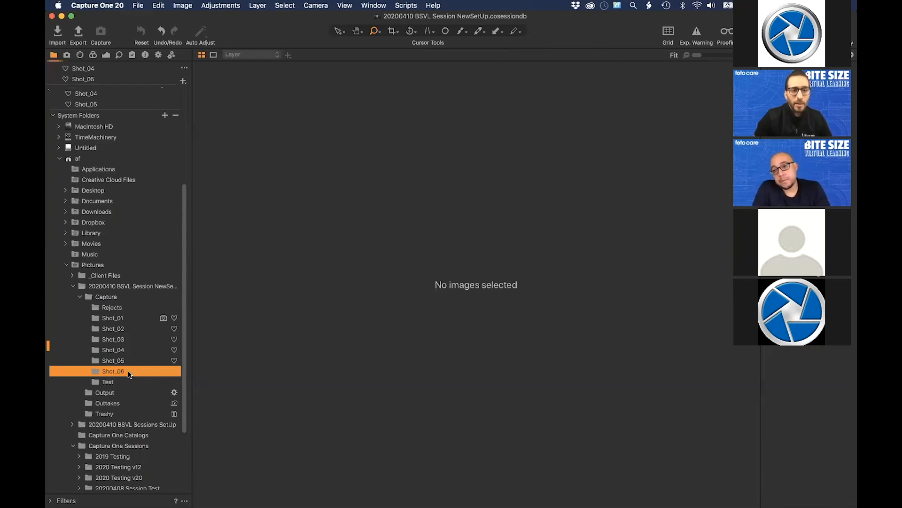
click(147, 319)
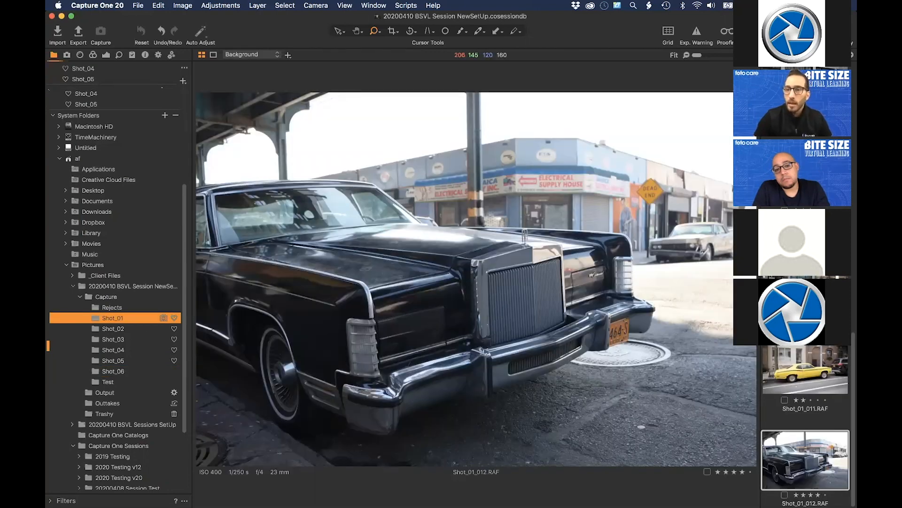
drag(804, 90, 163, 373)
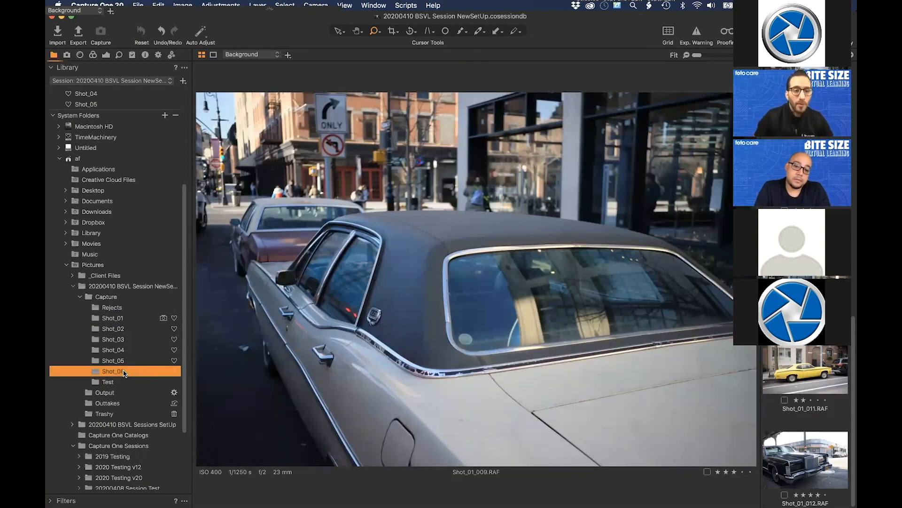
click(117, 372)
click(809, 107)
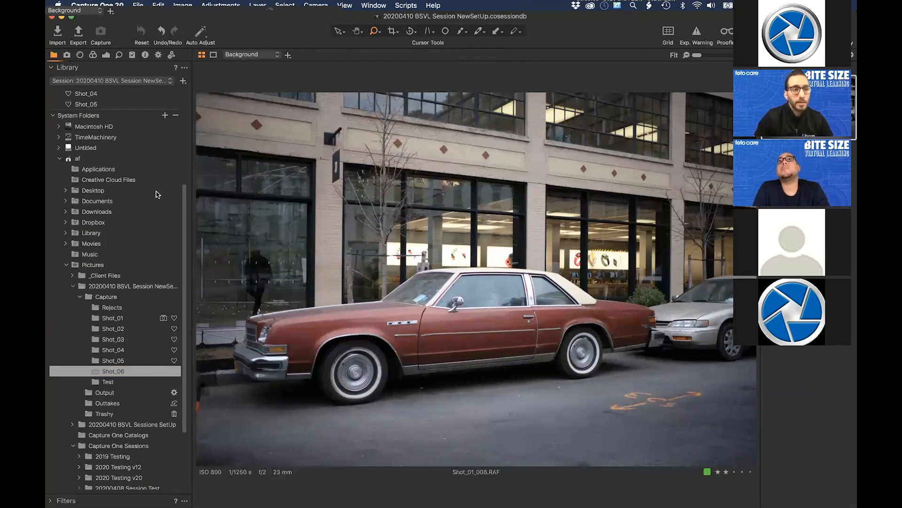
Check the Green Tags & Stars album and add the Shot_06 folder to the session favorites.
scroll(156, 194, up, 4)
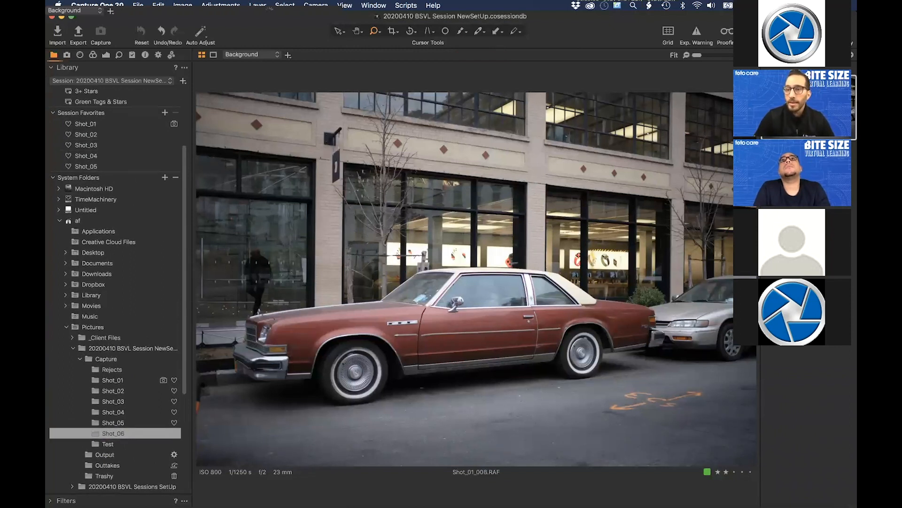
click(100, 103)
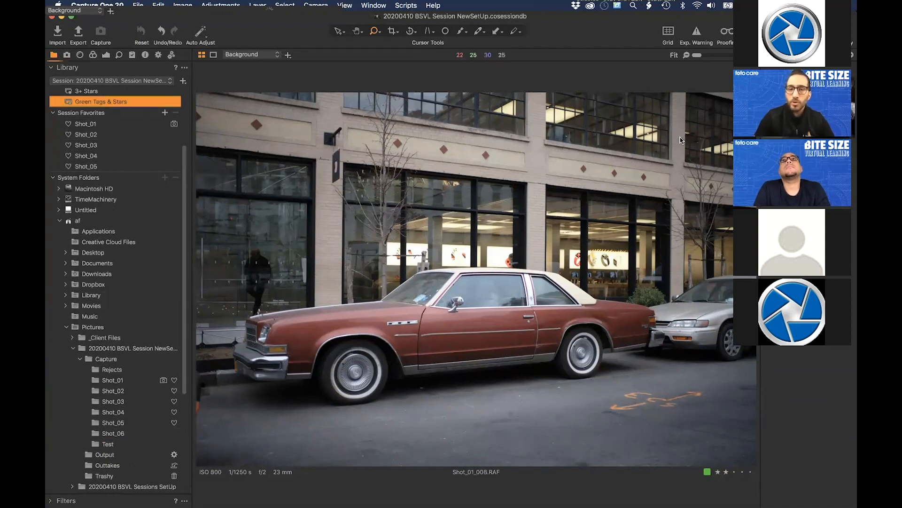
right_click(118, 435)
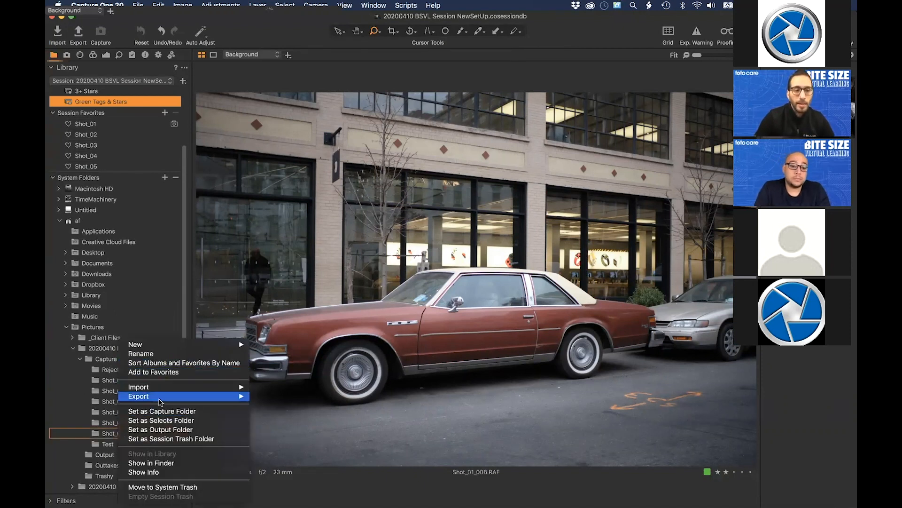
click(162, 373)
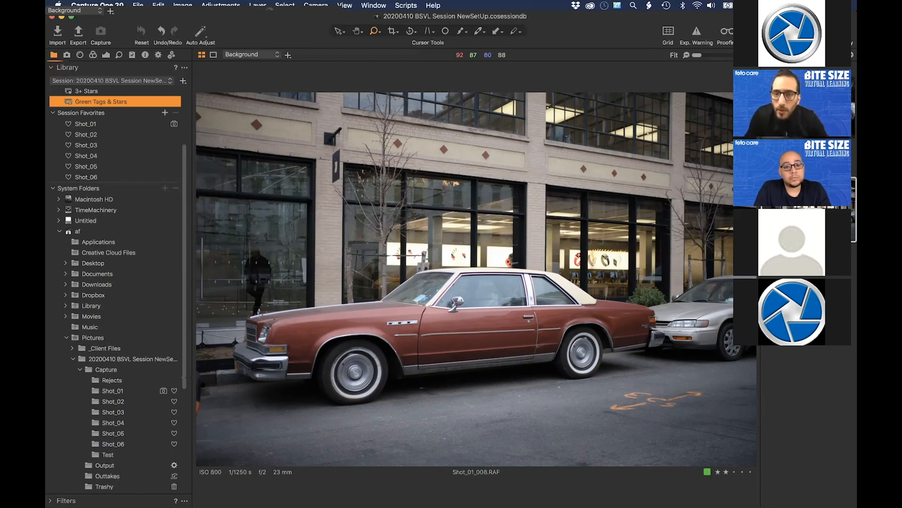
Create a new folder named Shot_07 inside the session's Capture folder.
right_click(112, 372)
mouse_move(165, 350)
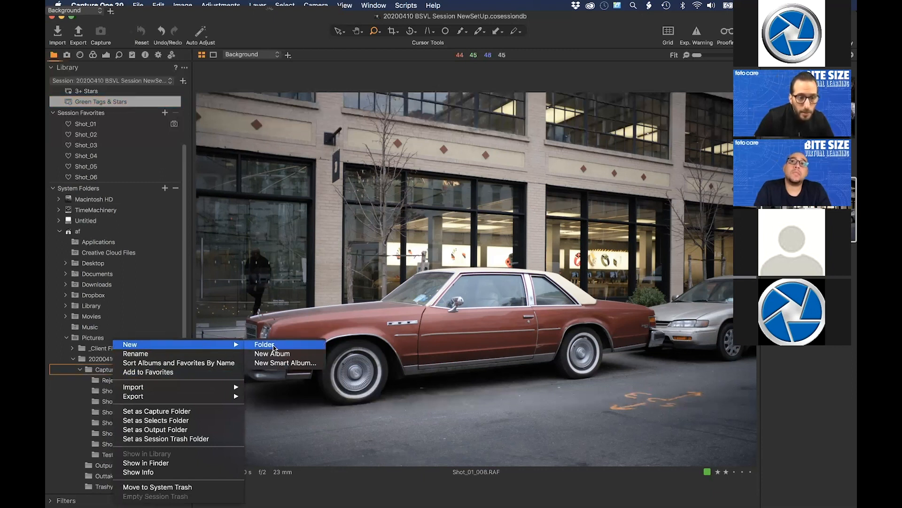
click(273, 347)
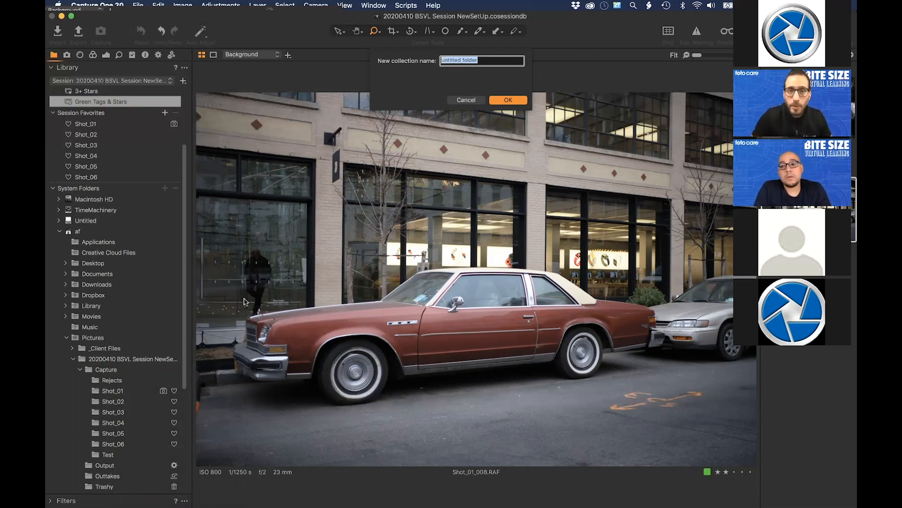
triple_click(479, 60)
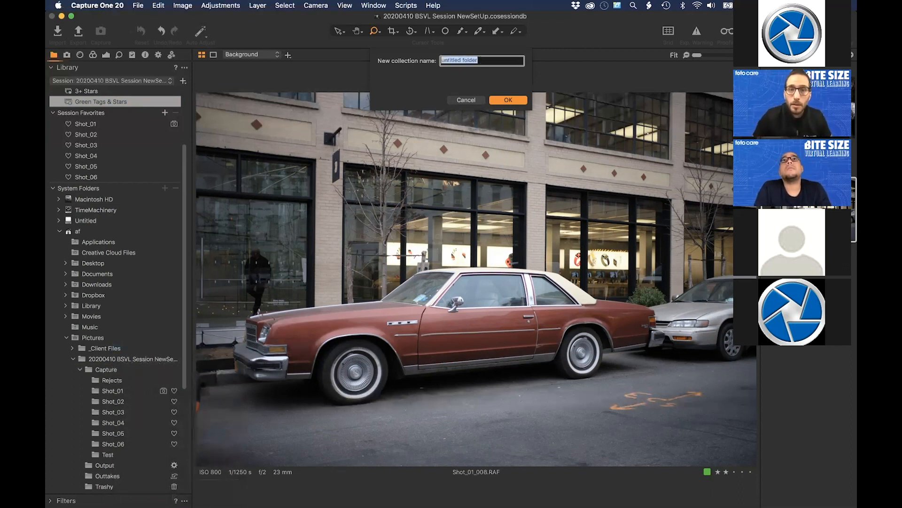
text(Shot_0)
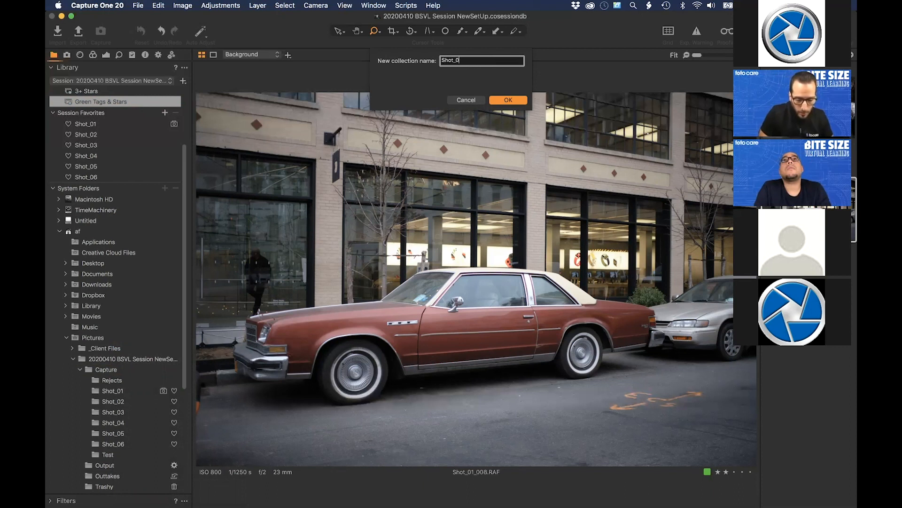
text(7)
key(Return)
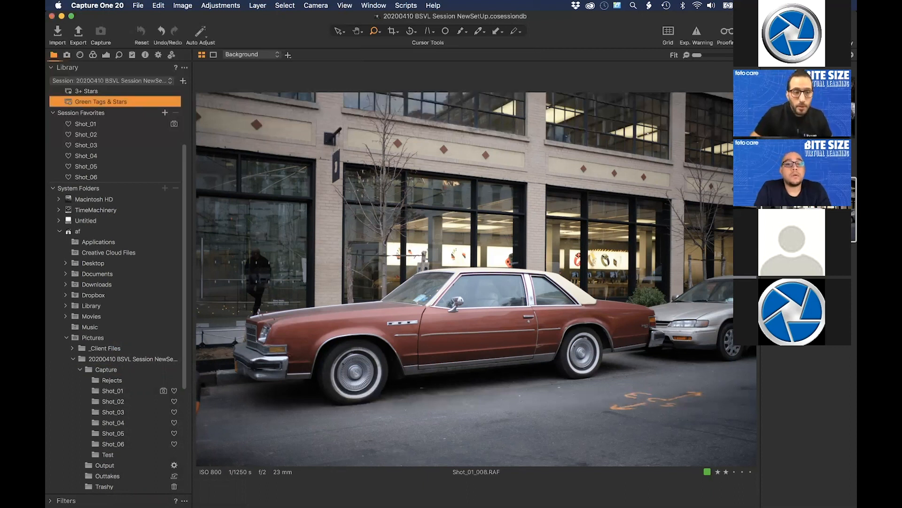
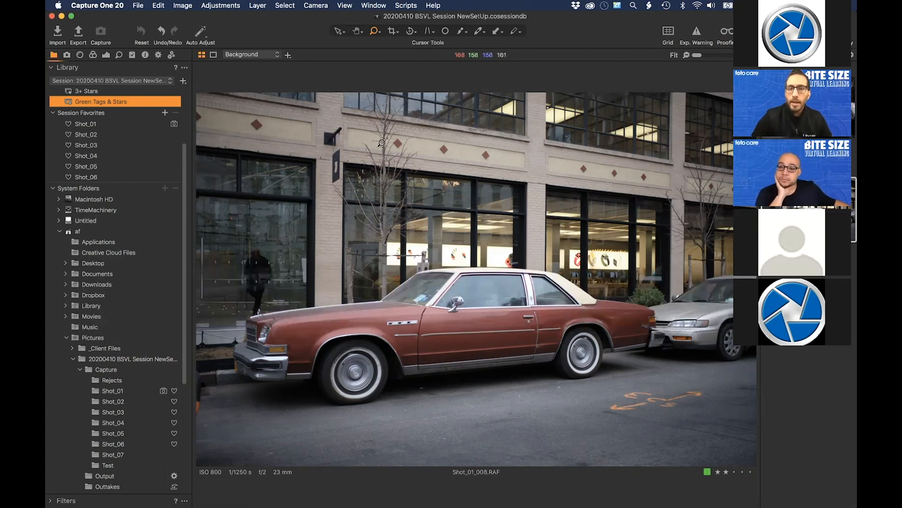
Browse the images in the 3+ Stars album and view them all together, then look through the session's system folders.
scroll(111, 190, up, 5)
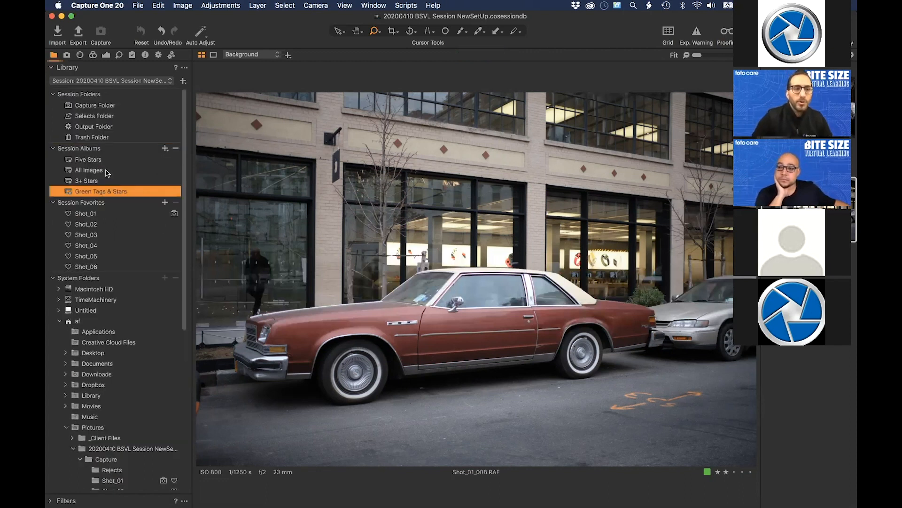
click(109, 170)
click(110, 181)
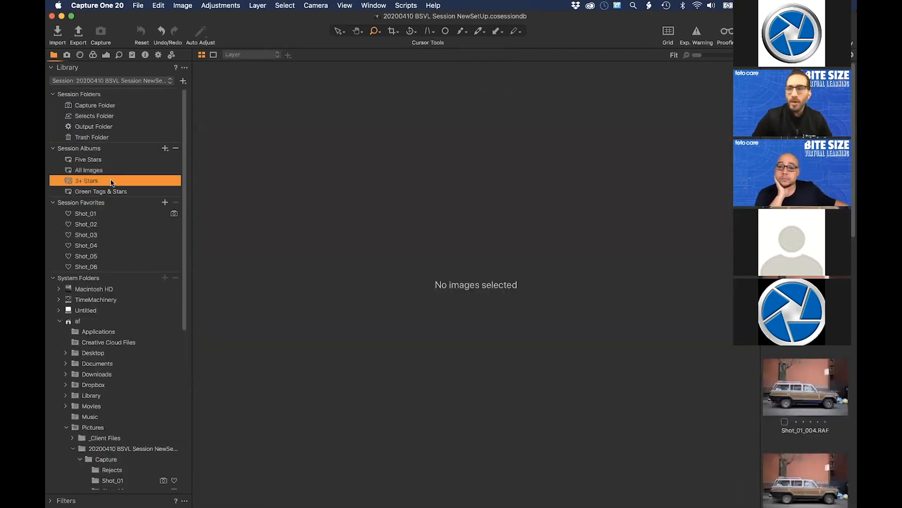
key(Up)
key(Up)
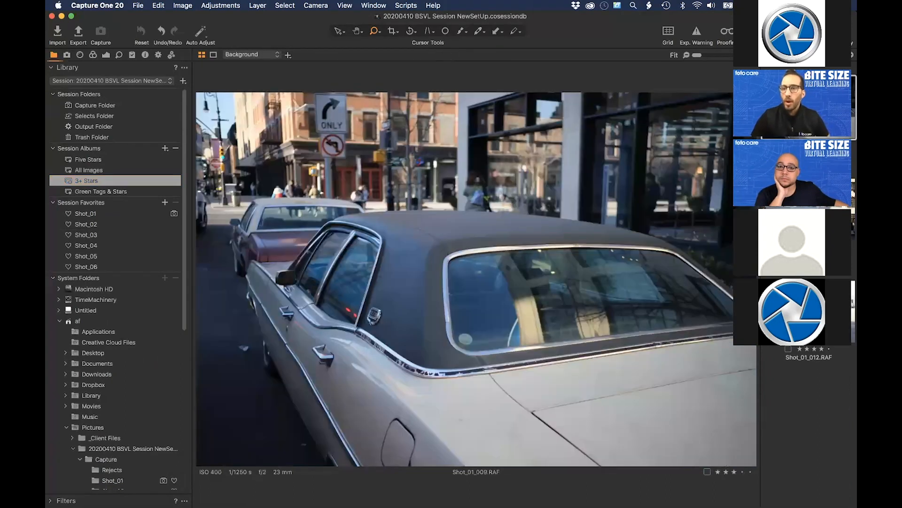
key(Down)
key(Down)
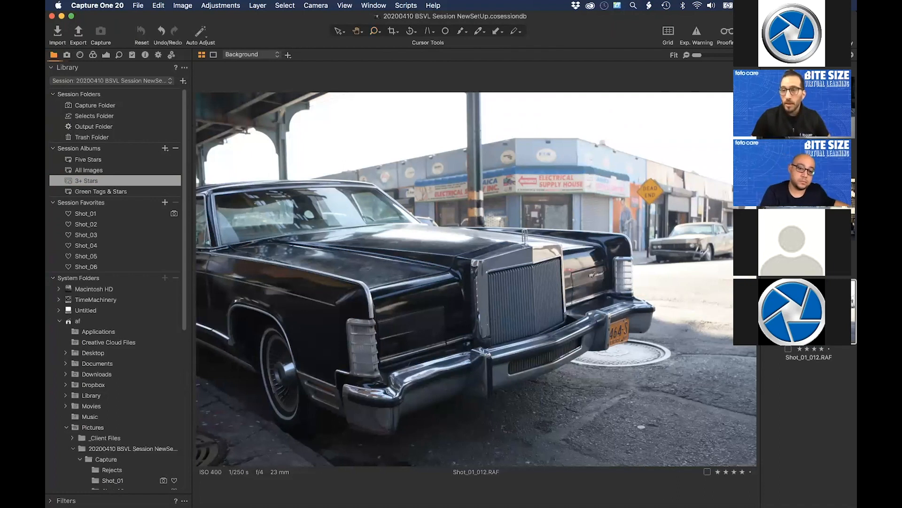
key(super+a)
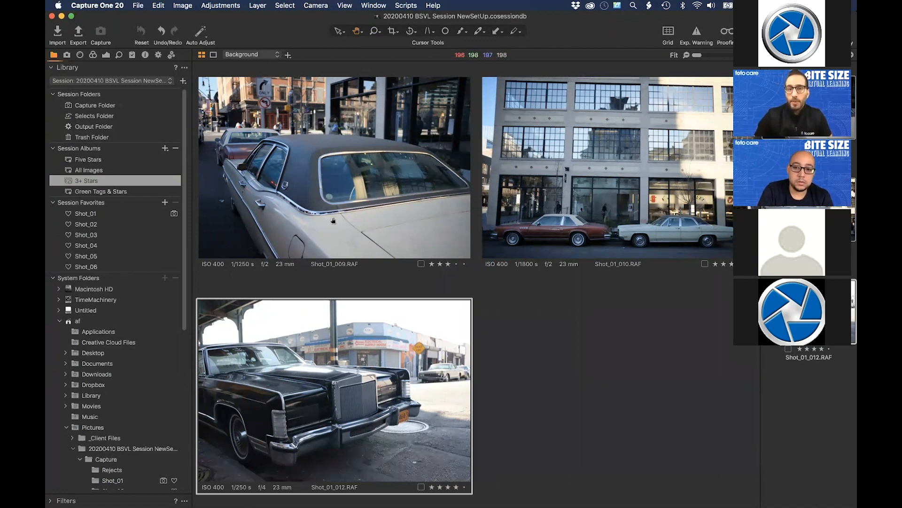
scroll(185, 229, down, 1)
drag(185, 230, 182, 361)
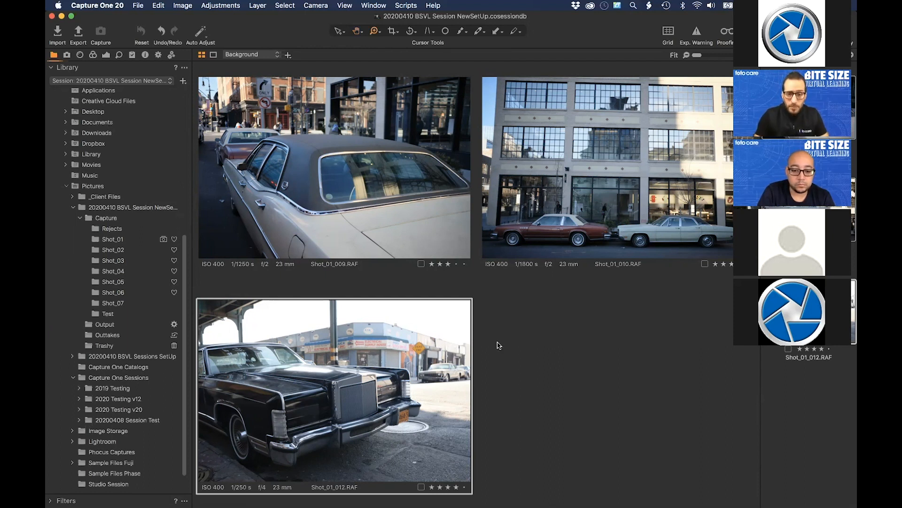
Switch to the PowerPoint presentation and advance to the Support slide.
mouse_move(658, 498)
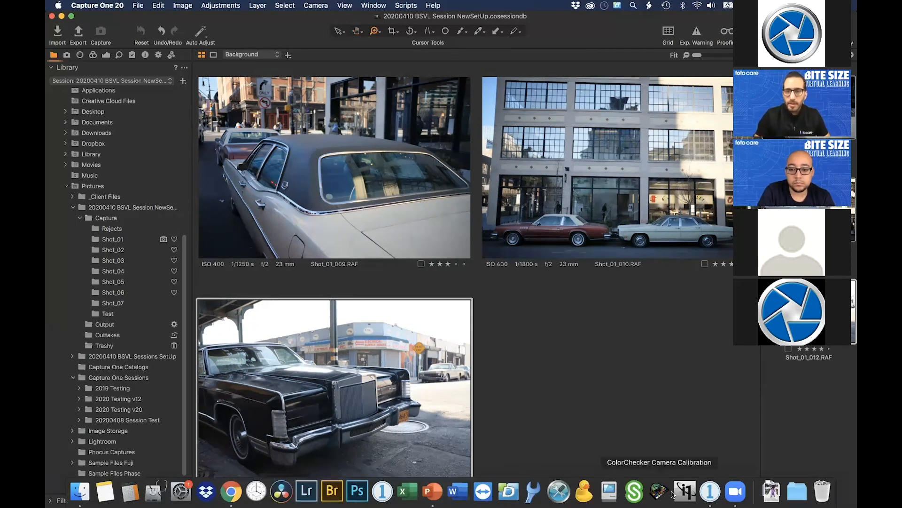
click(432, 491)
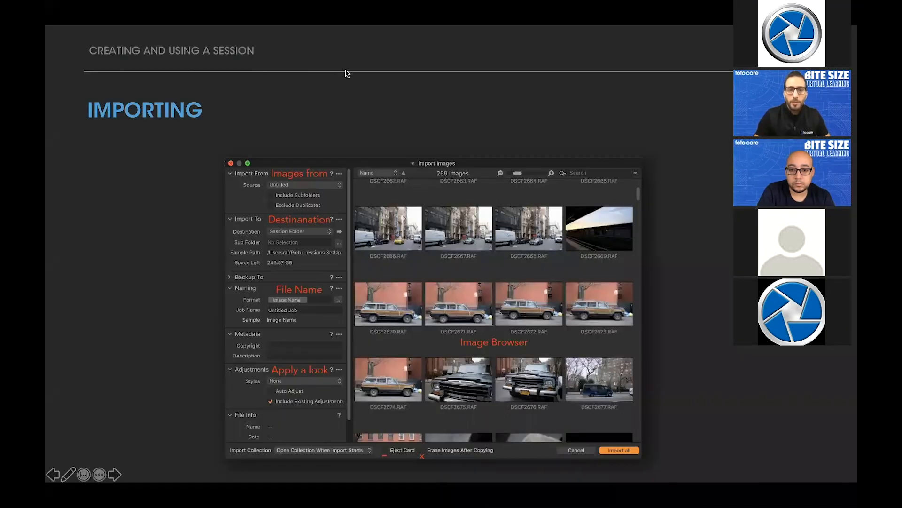
key(Right)
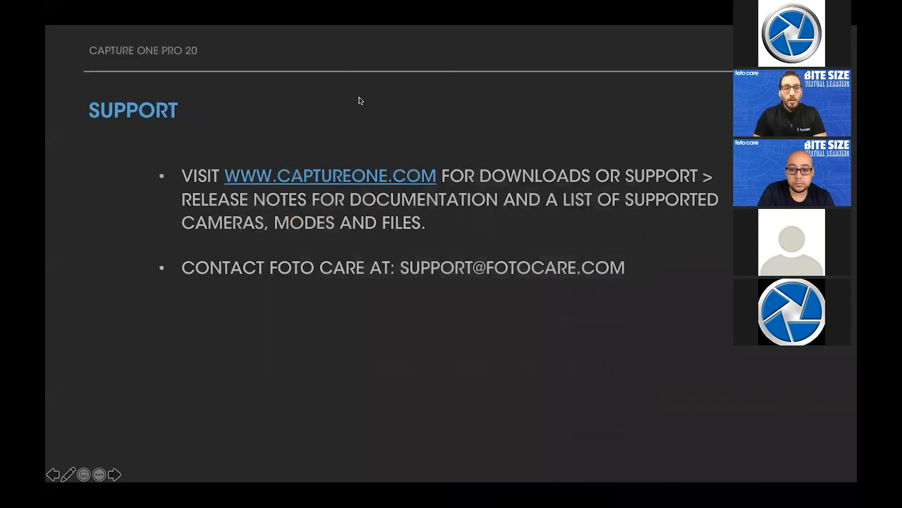